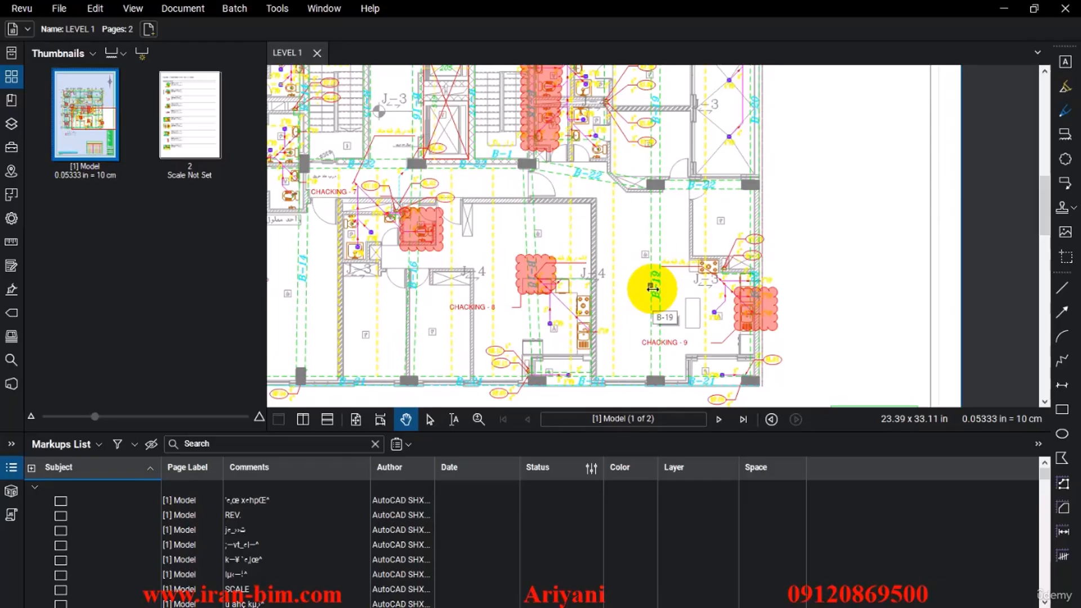
Step: Examine the clouded checking markups across the LEVEL 1 floor plan
mouse_move(652, 289)
left_mouse_down()
mouse_move(656, 270)
mouse_move(687, 294)
left_mouse_up()
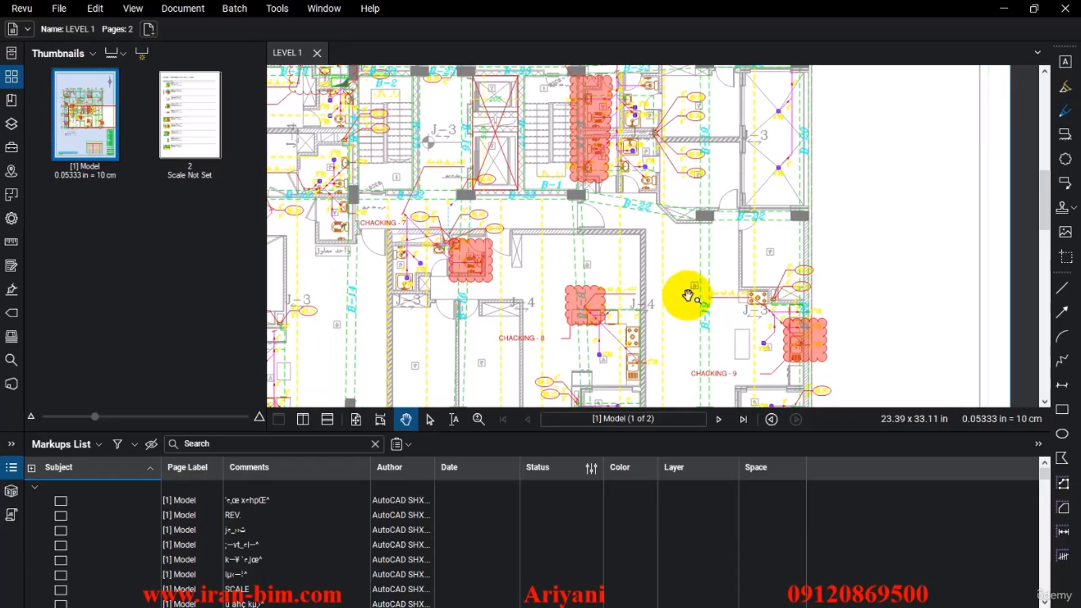
left_click_drag(627, 253, 674, 249)
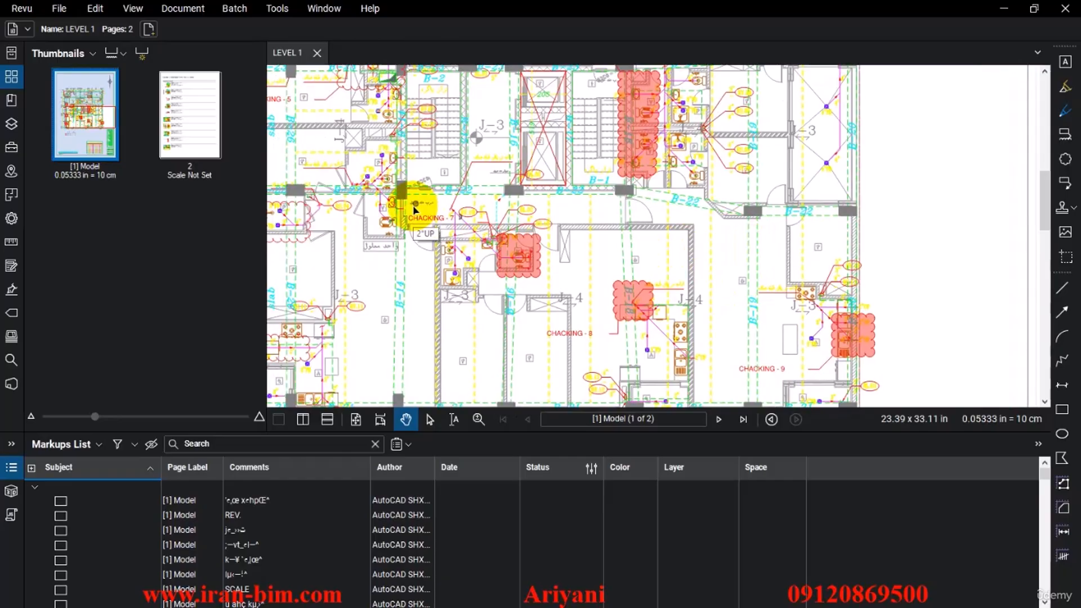
scroll(414, 210, "down", 2)
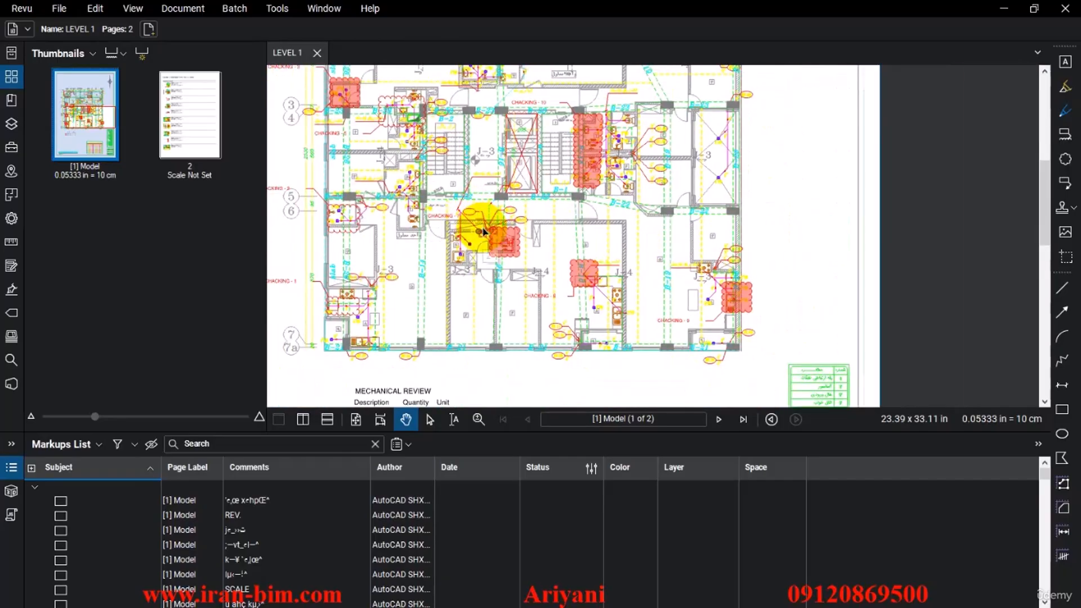
mouse_move(480, 219)
left_mouse_down()
mouse_move(498, 244)
mouse_move(484, 240)
mouse_move(486, 268)
left_mouse_up()
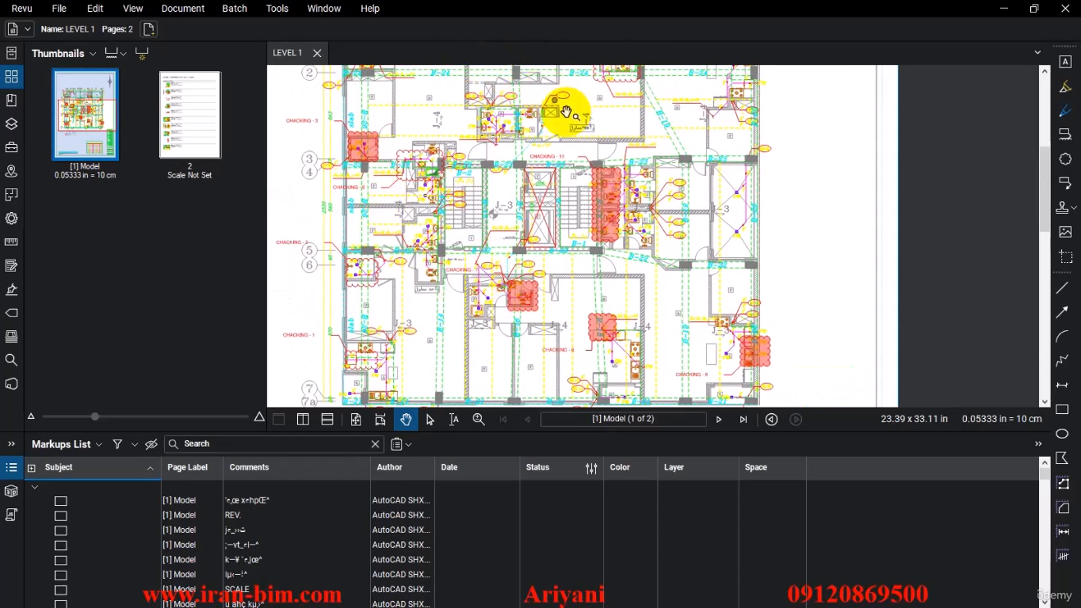
scroll(550, 225, "down", 1)
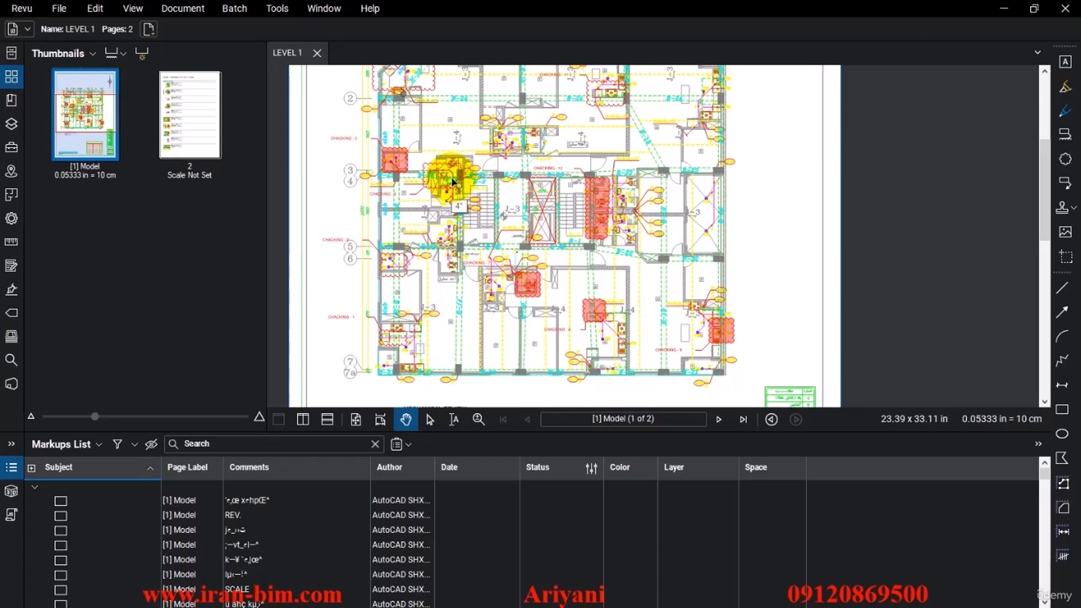
mouse_move(441, 188)
left_mouse_down()
mouse_move(466, 212)
mouse_move(452, 241)
left_mouse_up()
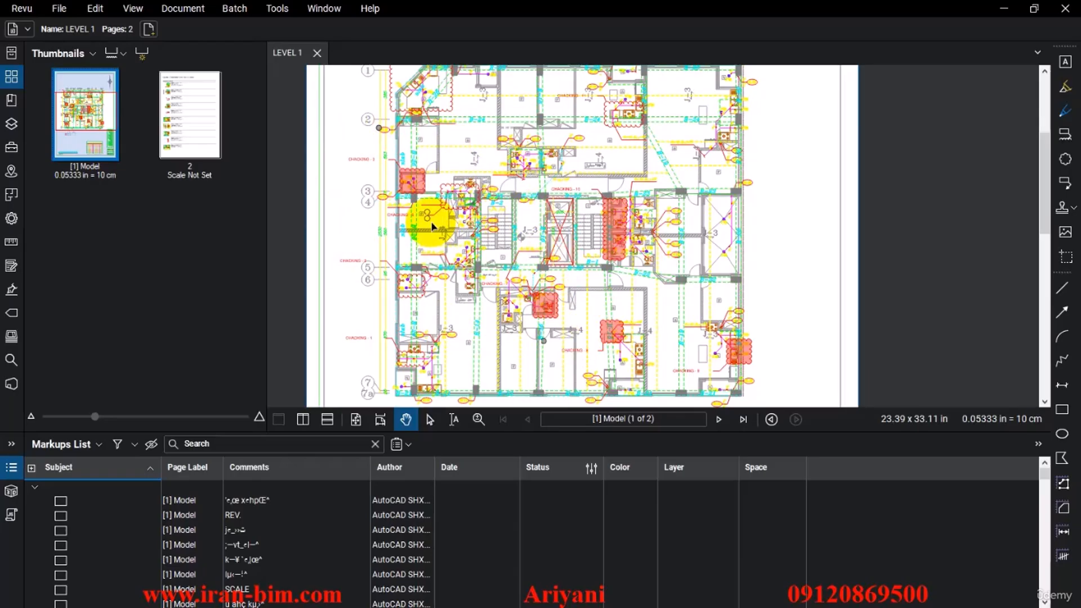
right_click(296, 53)
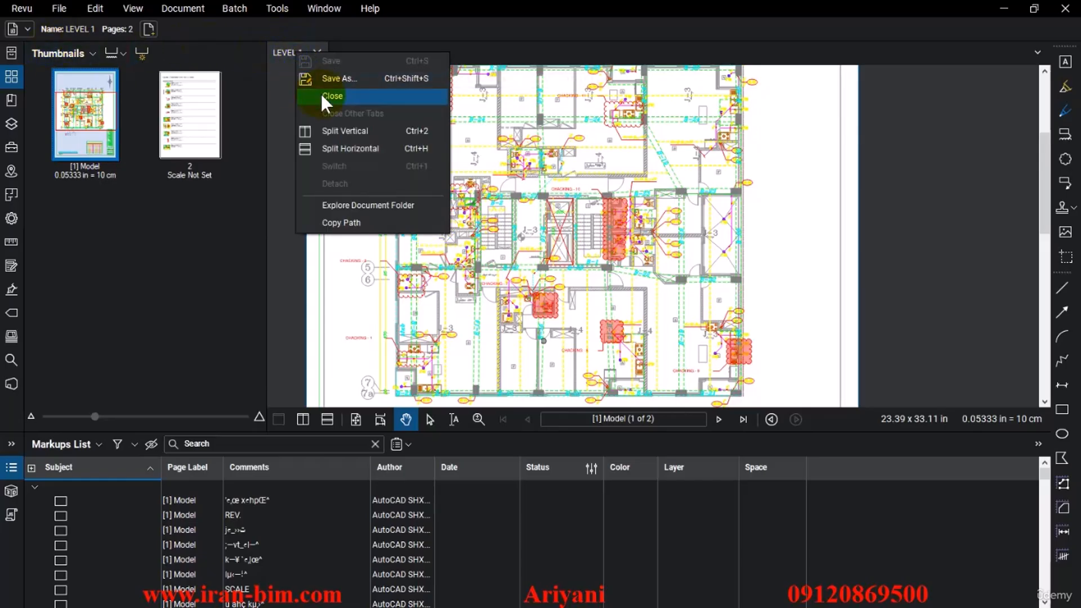
left_click(278, 45)
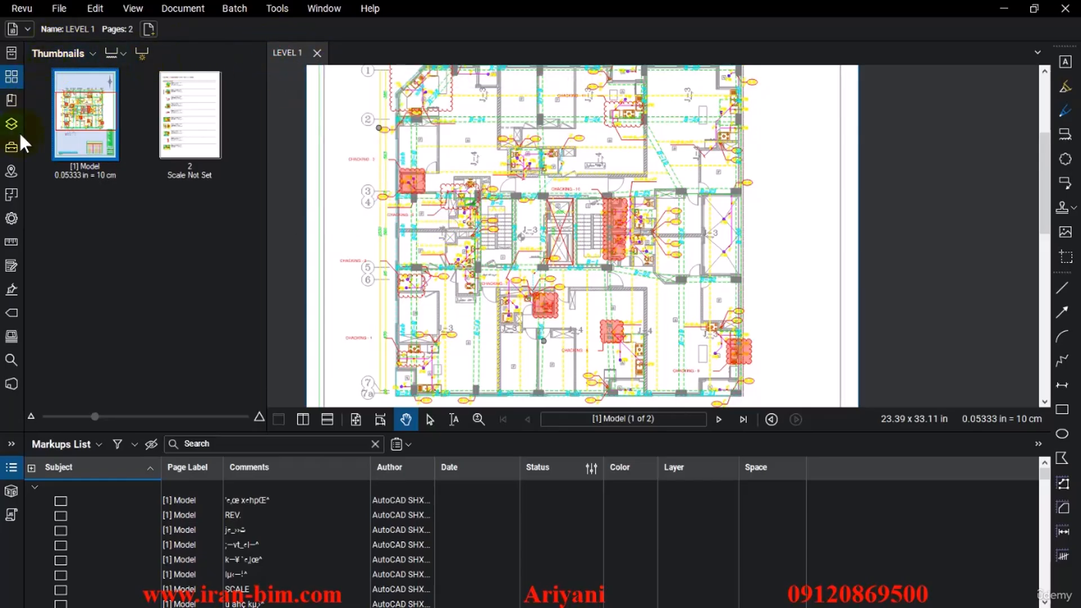
Step: Open the Studio project list
left_click(11, 385)
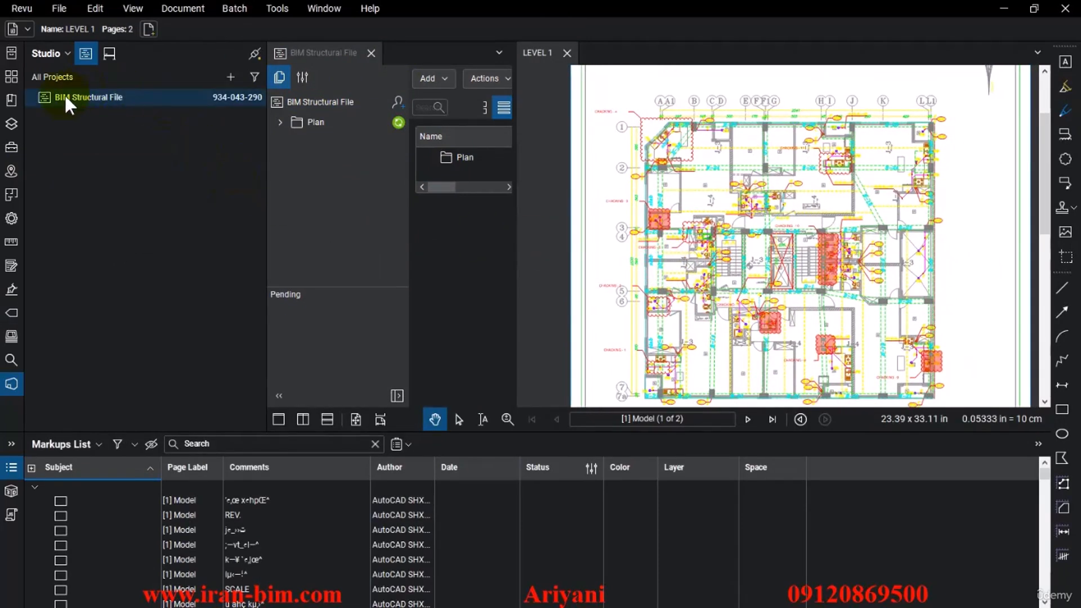
left_click(227, 76)
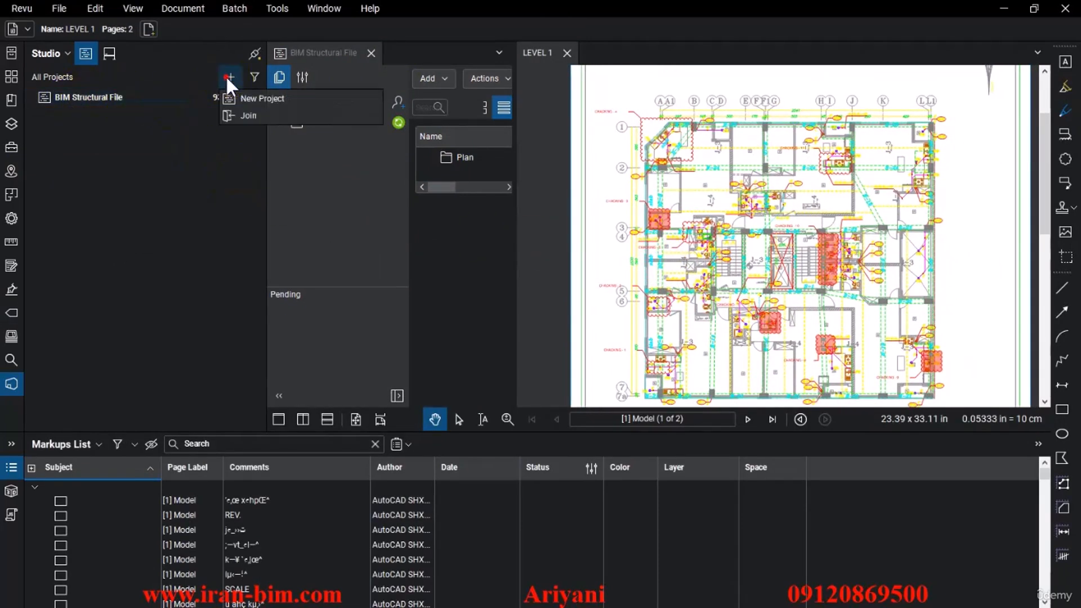
left_click(279, 98)
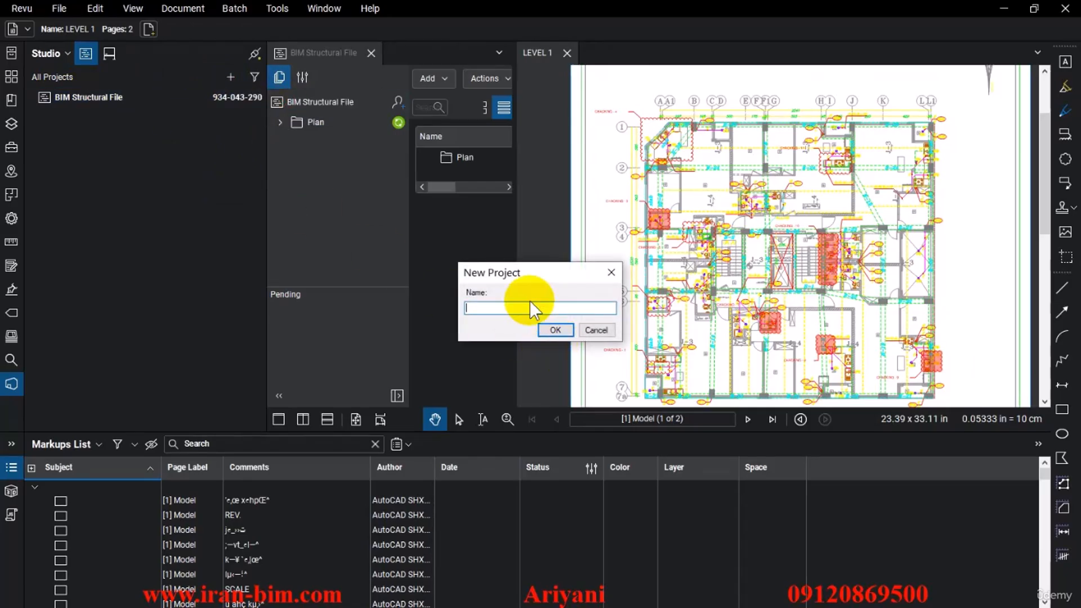
type("MECH")
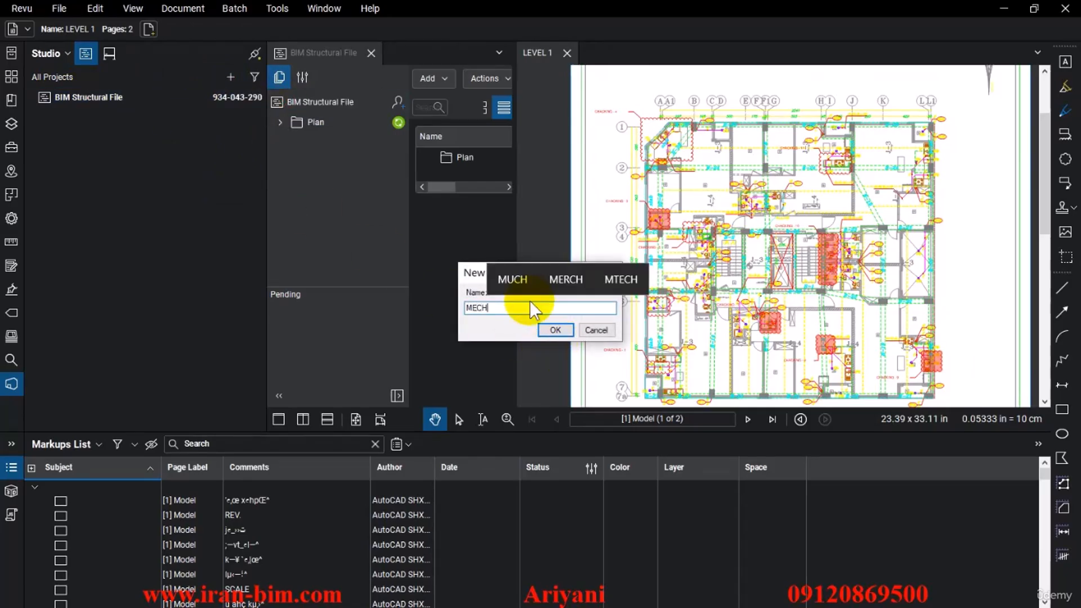
key("BackSpace")
key("BackSpace")
key("BackSpace")
key("BackSpace")
left_click(595, 330)
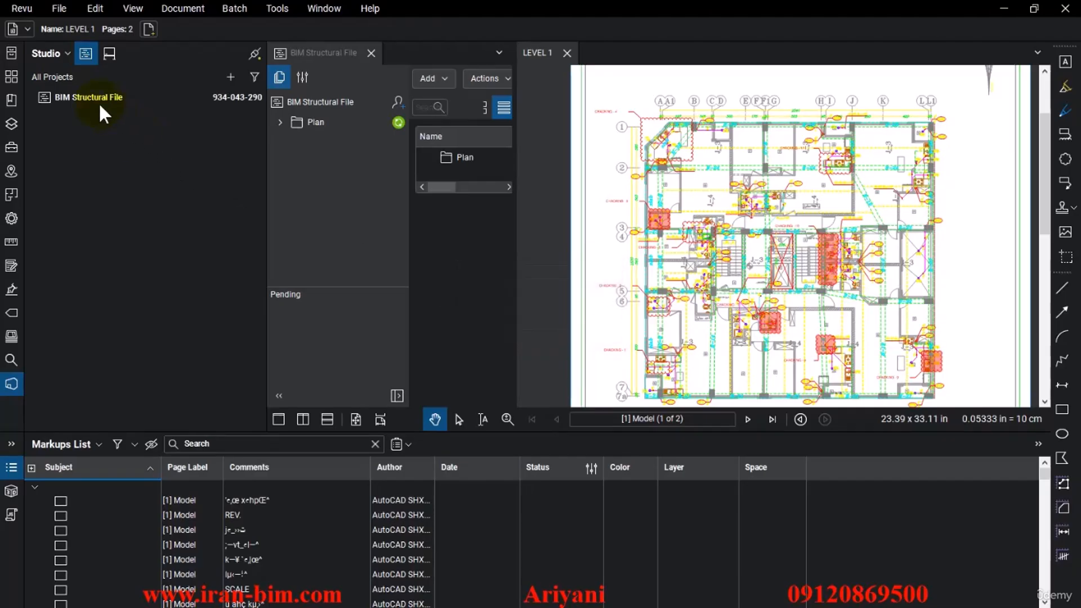
right_click(99, 121)
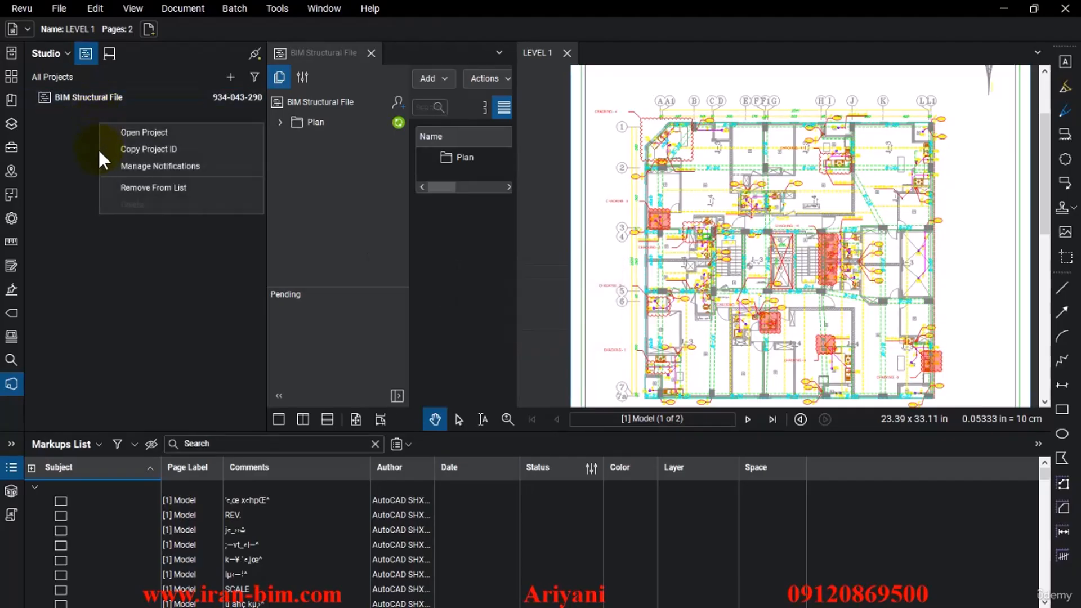
left_click(98, 150)
Step: Create a new Studio project named BIM PROJECT
left_click(230, 77)
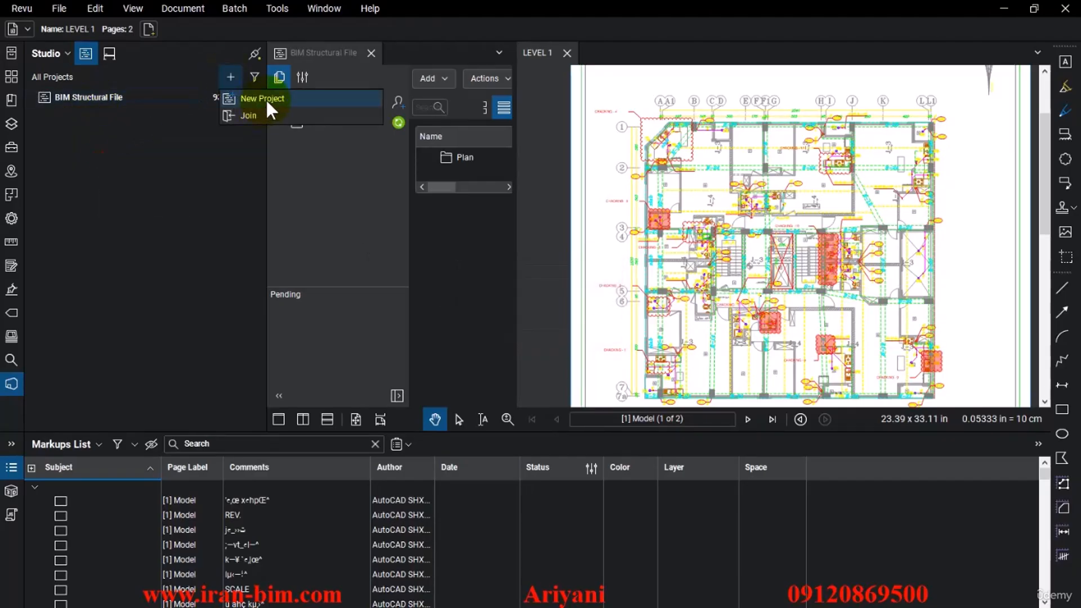
left_click(262, 99)
type("BIM")
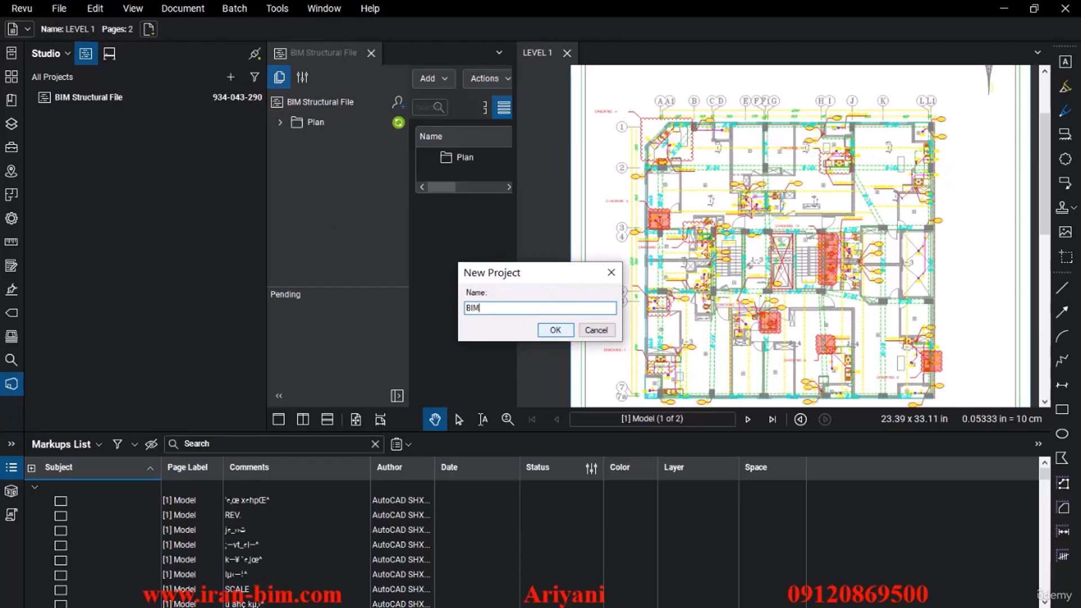
type(" PROJECT")
left_click(555, 331)
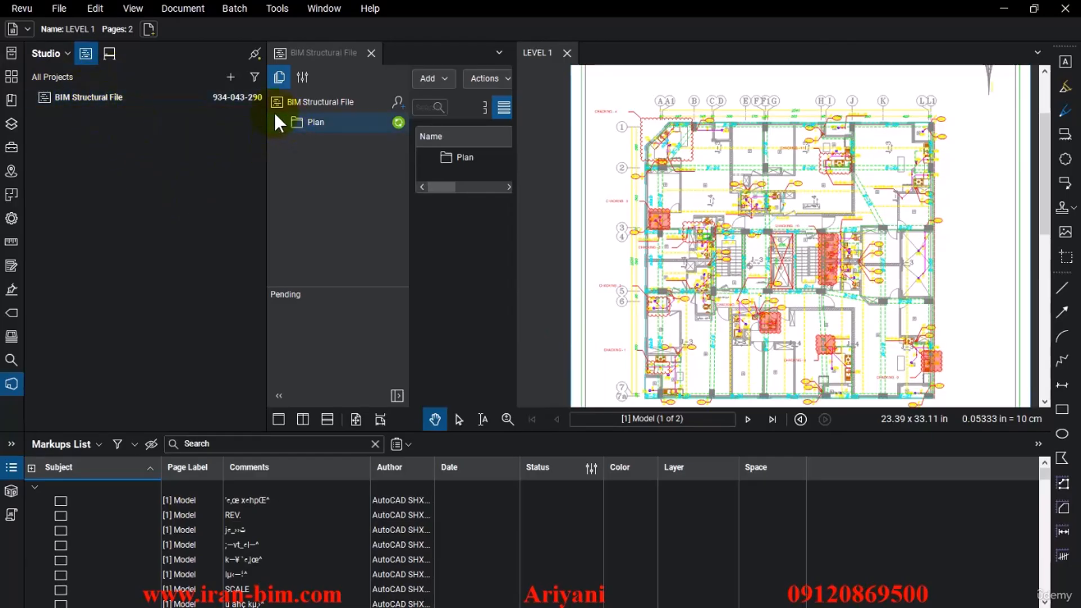
Step: View the Studio sessions, open the DD session, and return to the project list
left_click(109, 52)
left_click(85, 52)
left_click(109, 53)
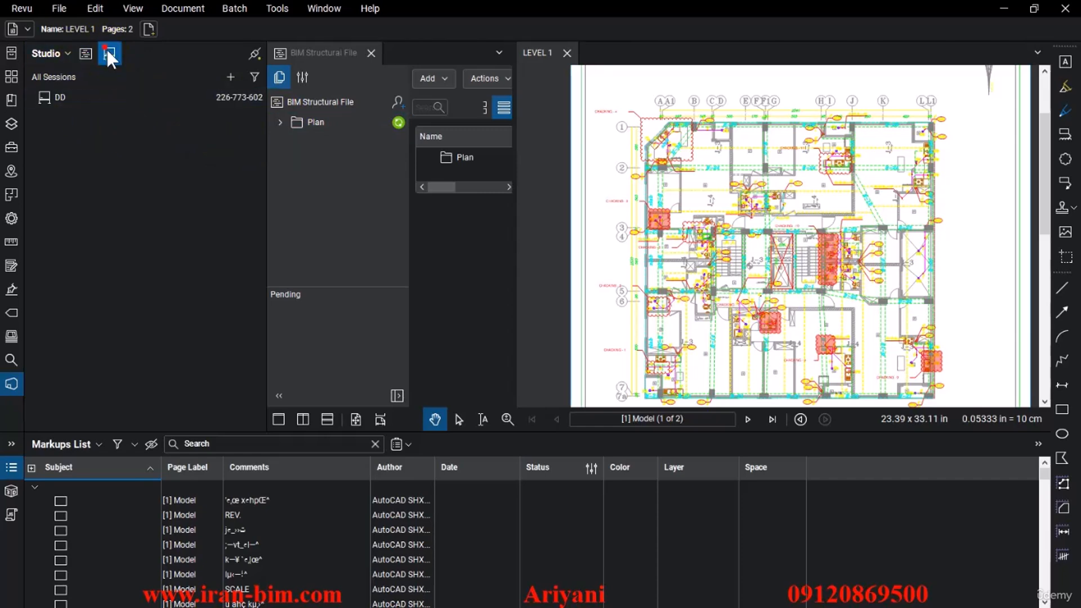
left_click(86, 53)
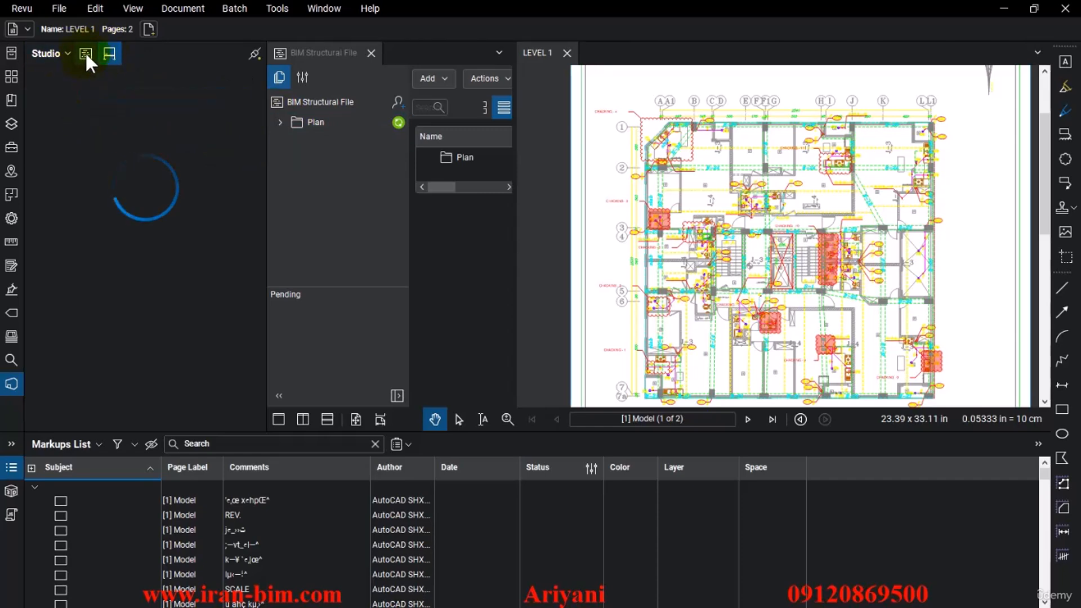
left_click(97, 101)
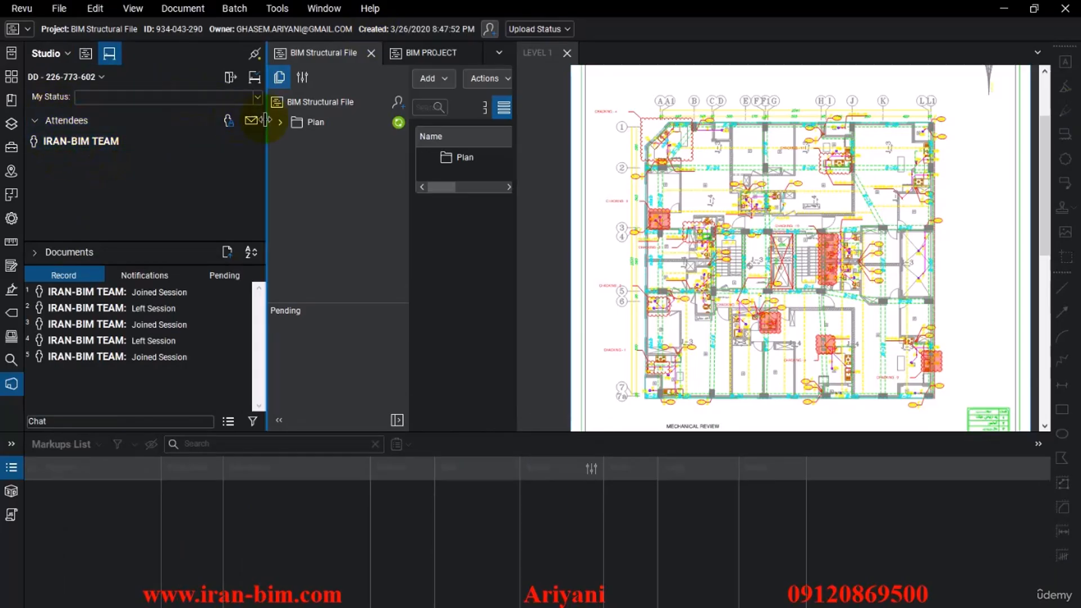
left_click(88, 51)
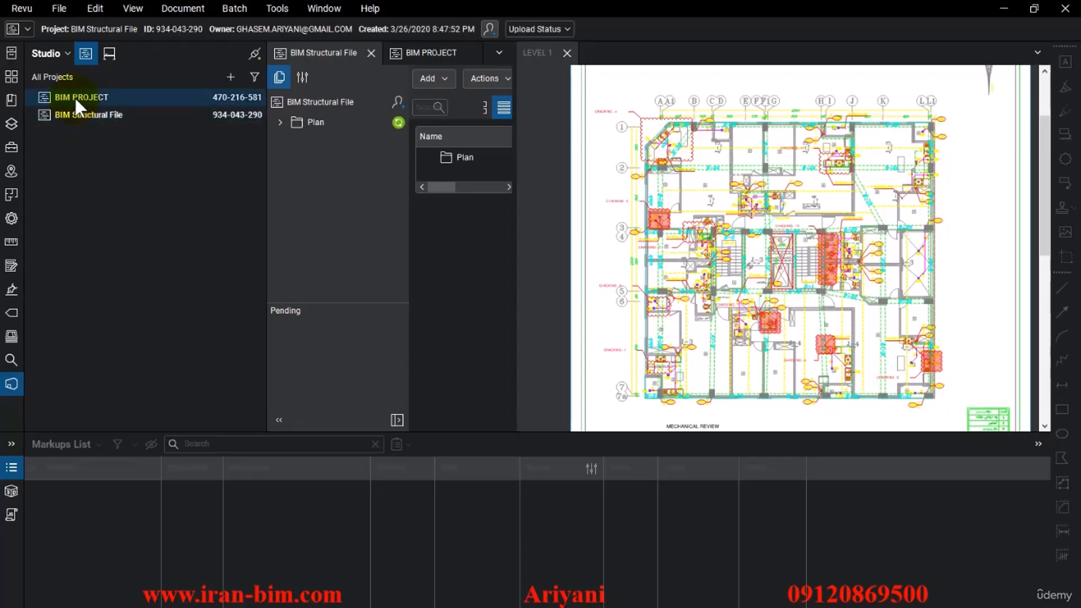
Step: Delete the BIM Structural File project from Studio and switch to BIM PROJECT
right_click(75, 115)
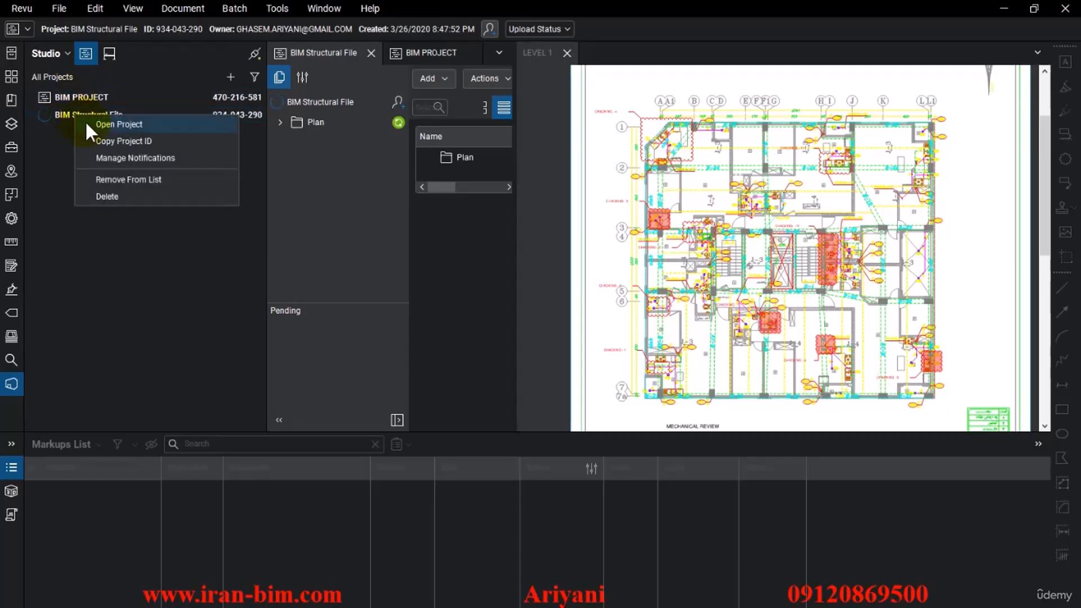
left_click(107, 195)
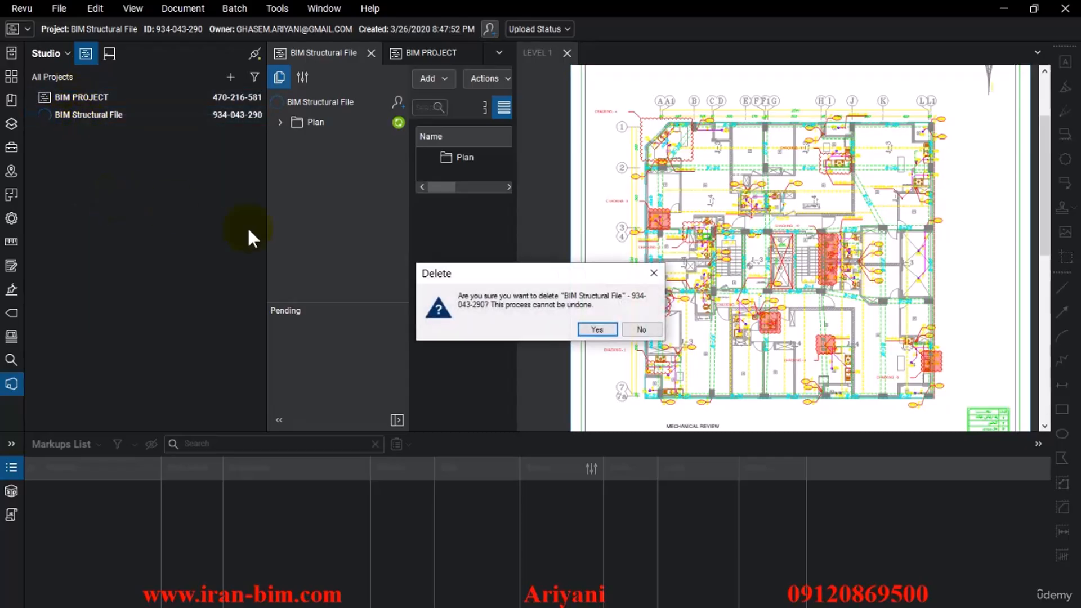
left_click(595, 330)
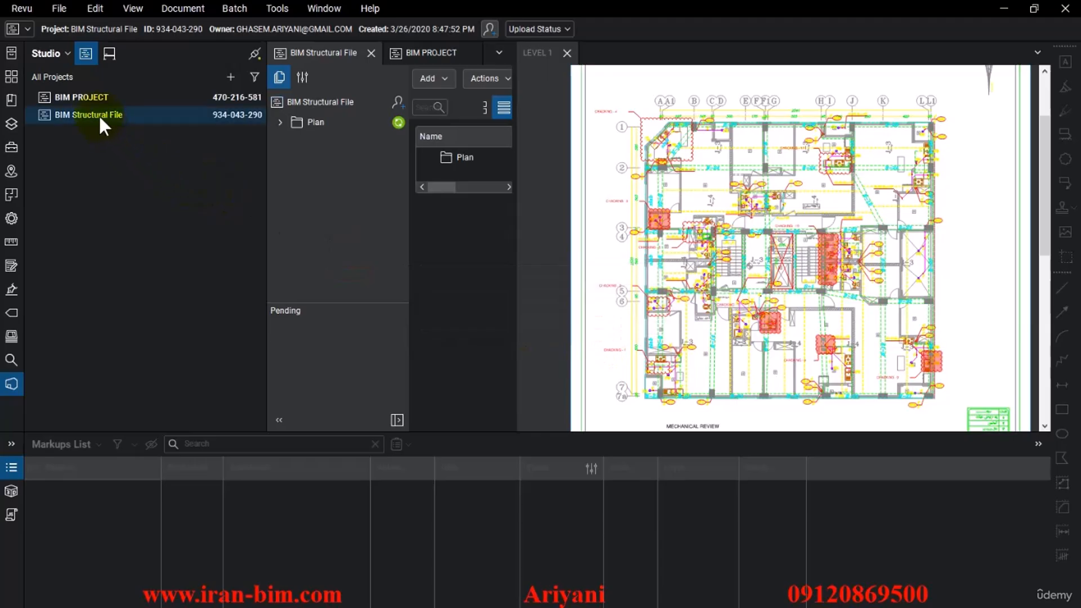
left_click(85, 96)
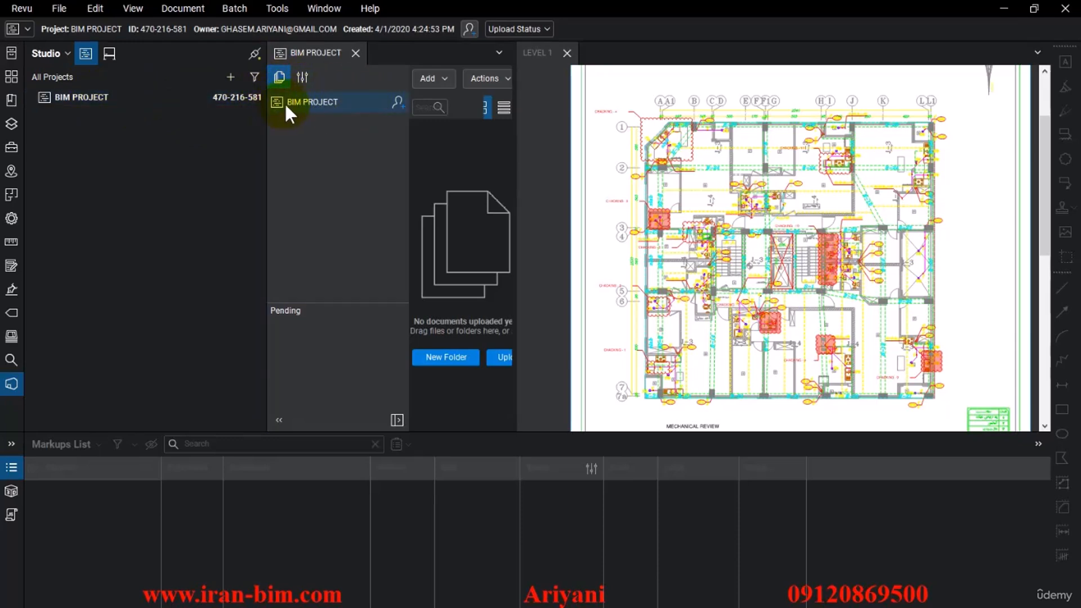
Step: Review the project invitation options for BIM PROJECT and close them without inviting anyone
left_click(398, 102)
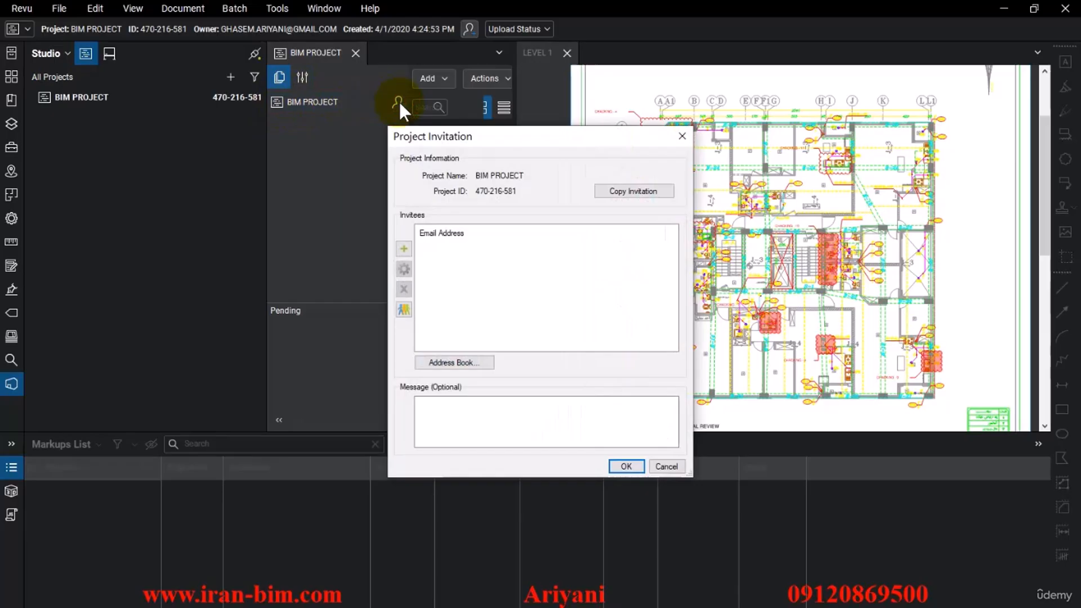
left_click(459, 154)
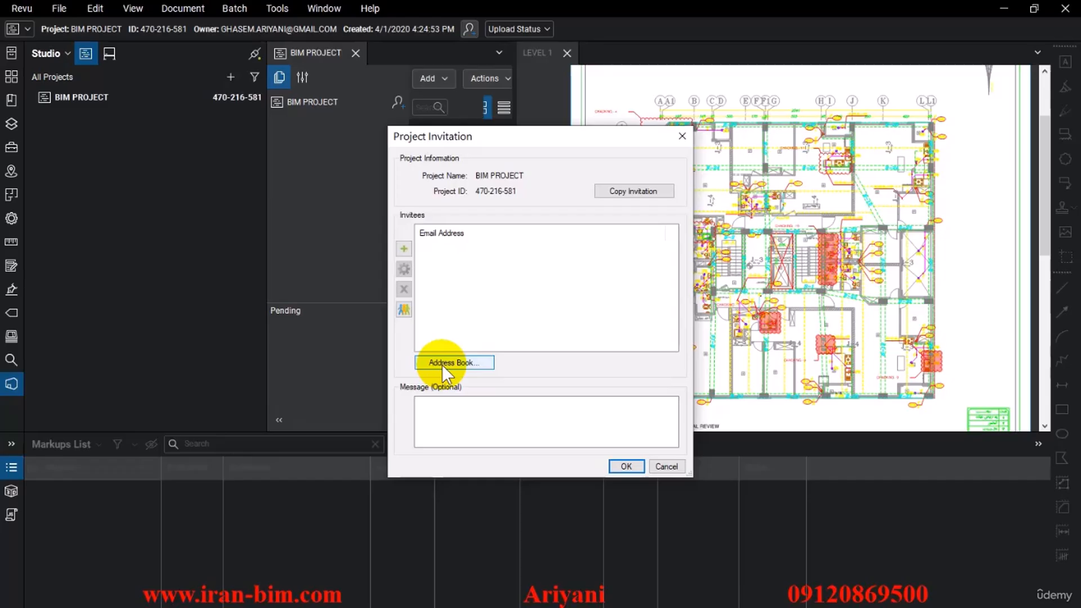
left_click_drag(462, 140, 449, 138)
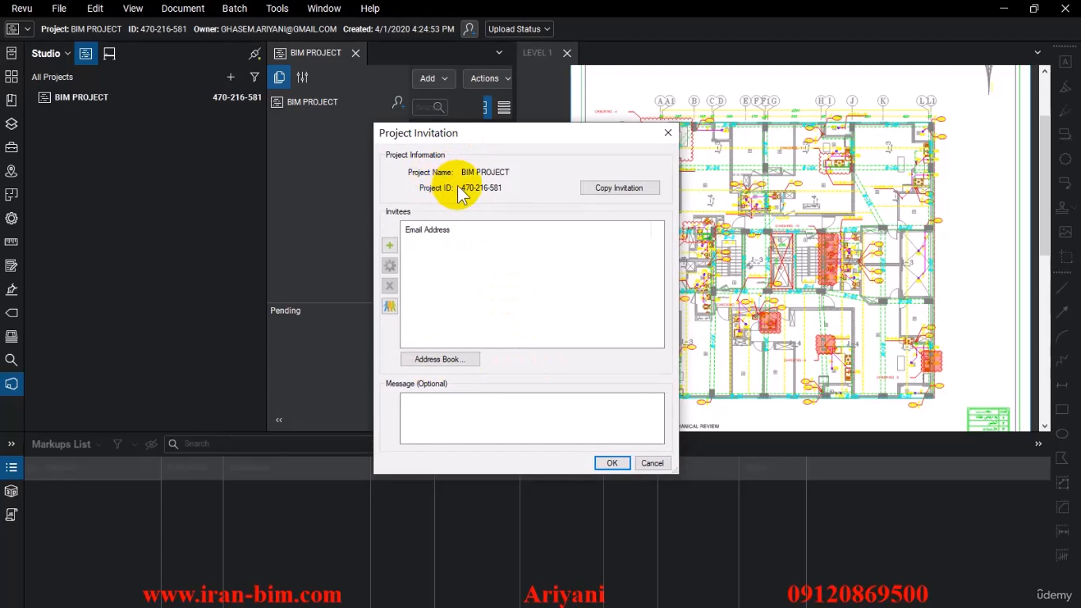
left_click(668, 133)
Step: Add a new folder named ARCHITECTURE to BIM PROJECT
left_click(434, 79)
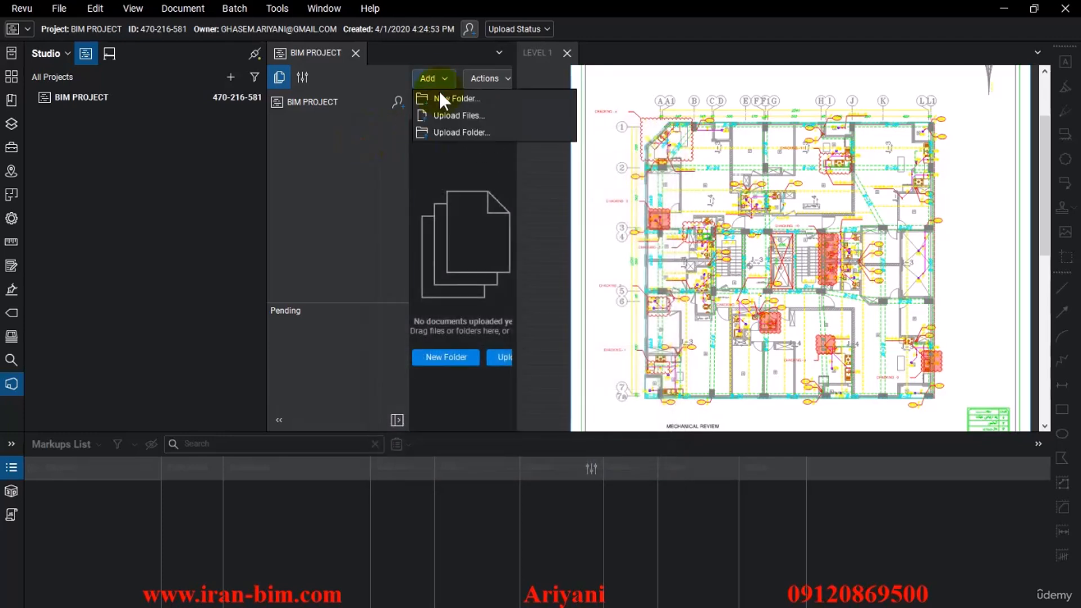
left_click(460, 98)
left_click(515, 310)
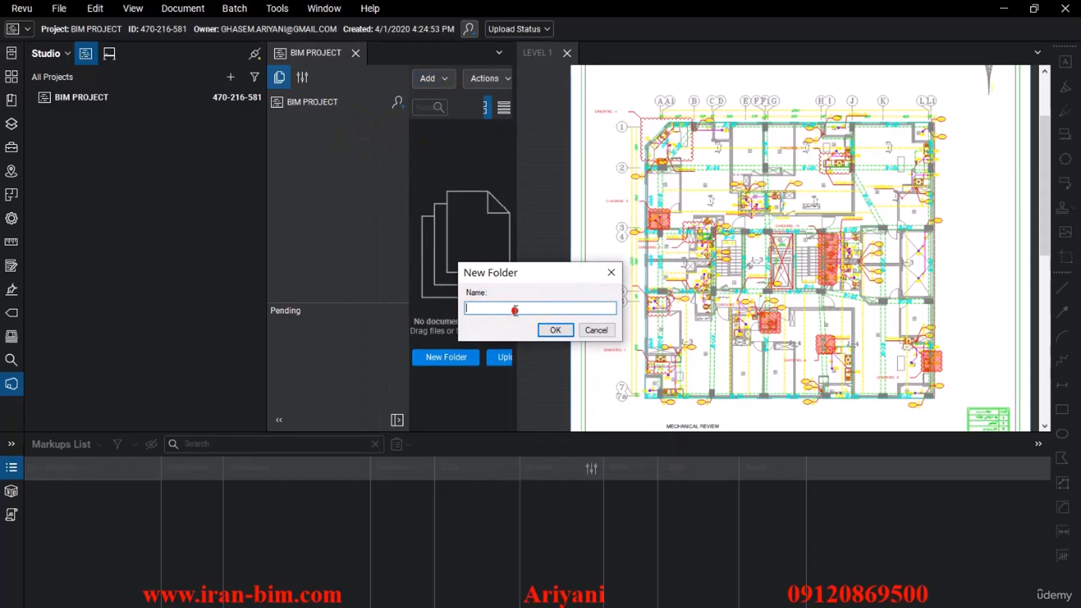
type("STRU")
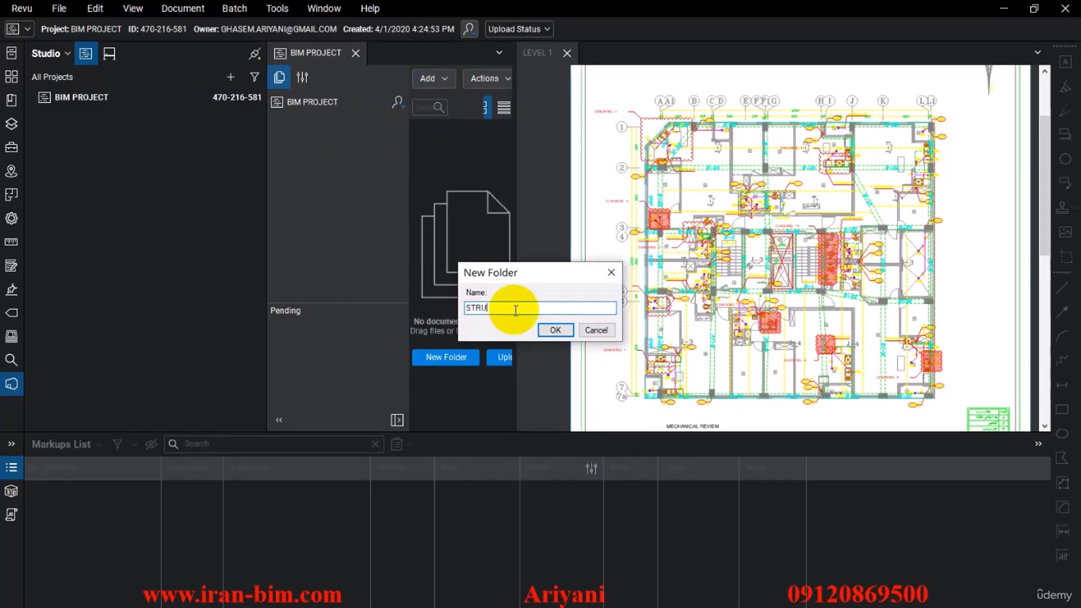
key("BackSpace")
key("BackSpace")
key("BackSpace")
key("BackSpace")
type("ARCH")
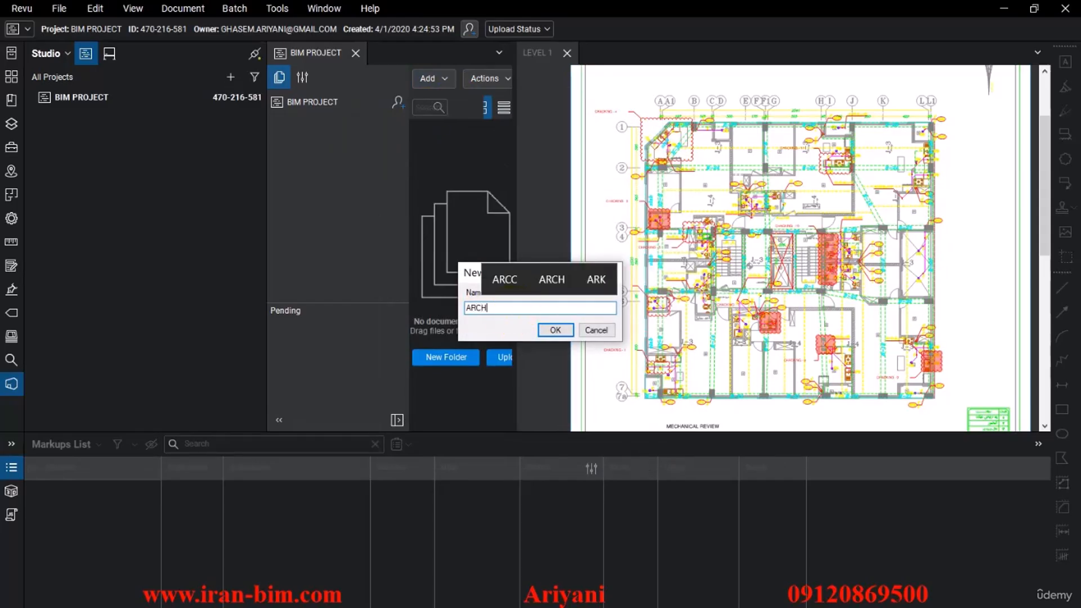
type("ITECTURE")
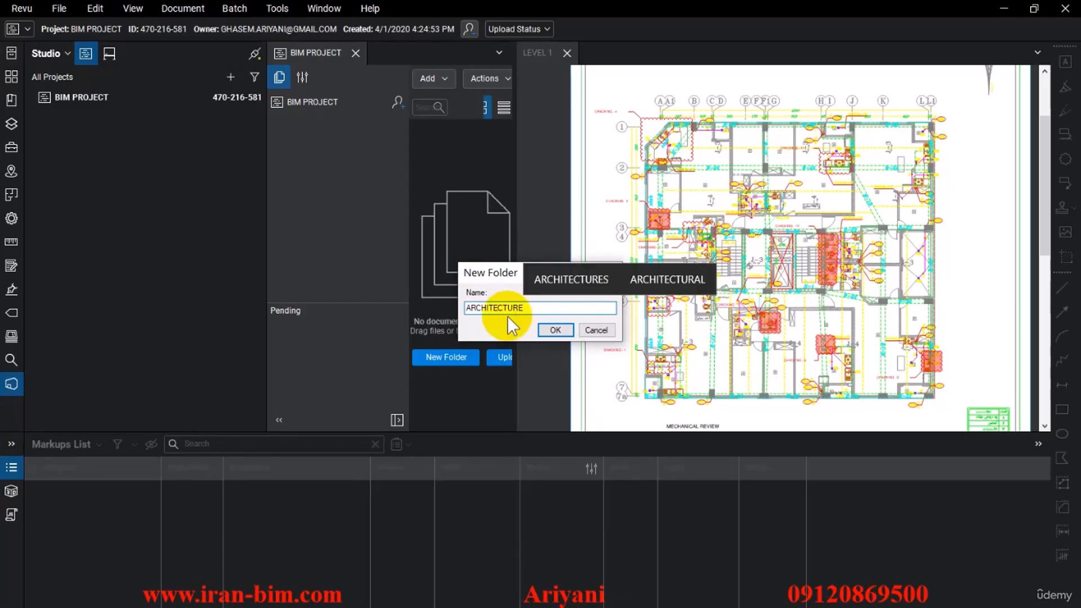
left_click(551, 330)
Step: Add a new folder named STRUCTURE to BIM PROJECT
left_click(448, 79)
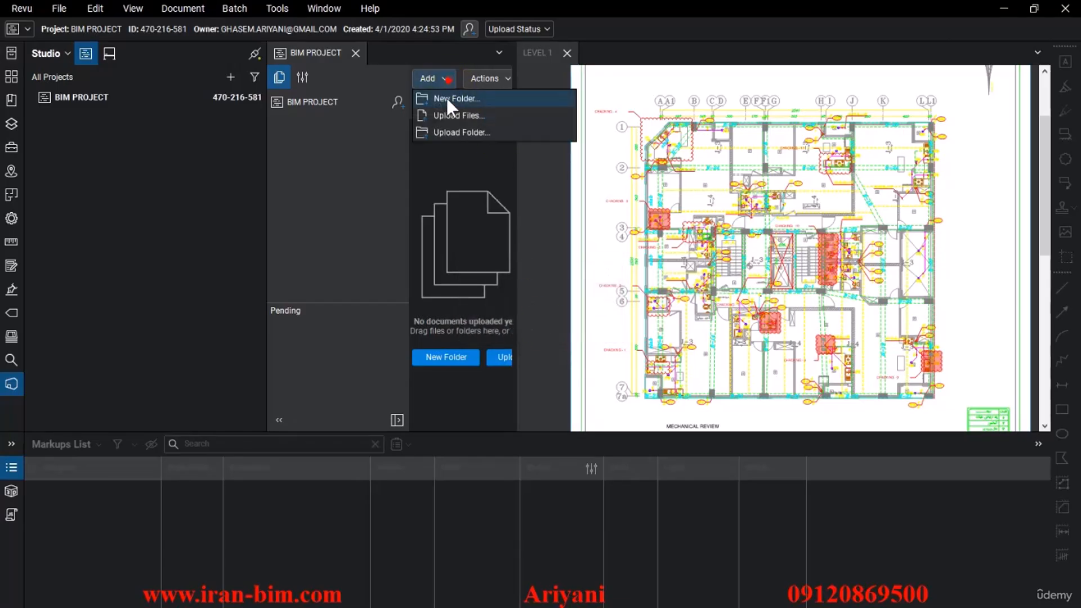
left_click(447, 100)
type("STRUC")
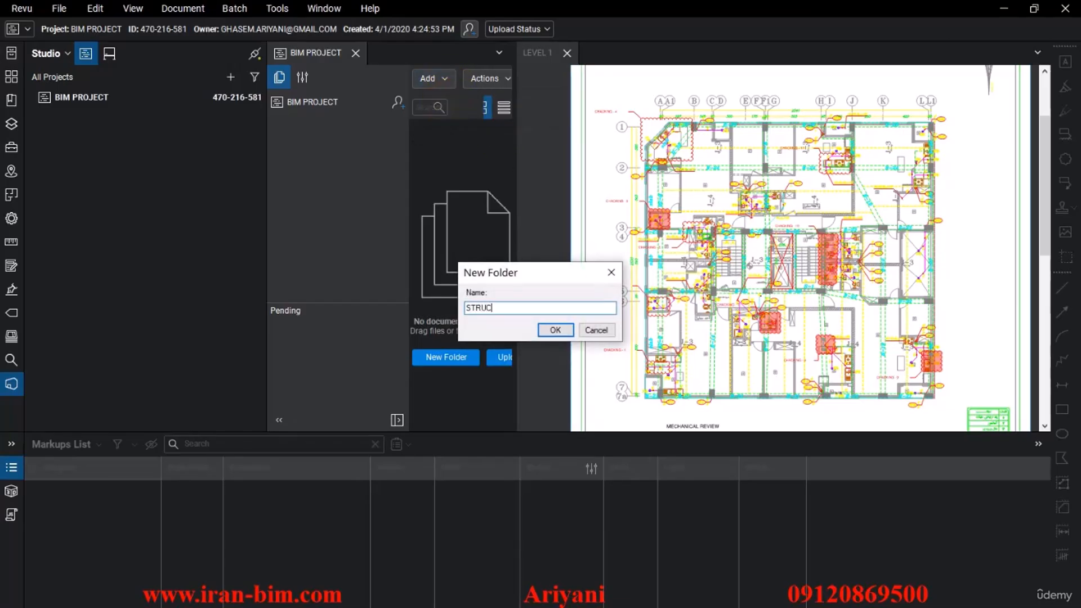
type("TURE")
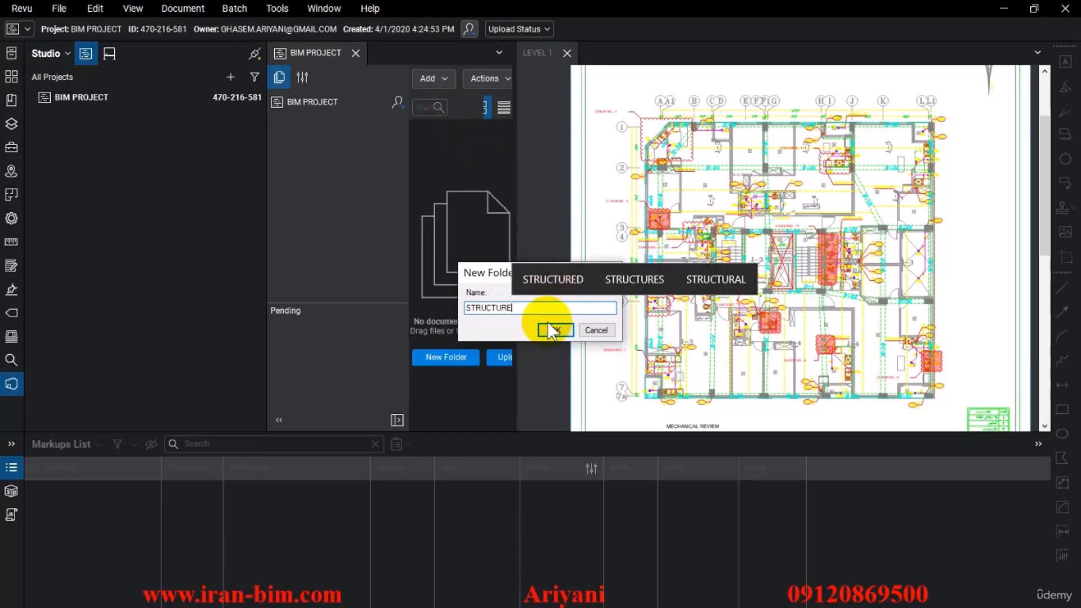
left_click(555, 330)
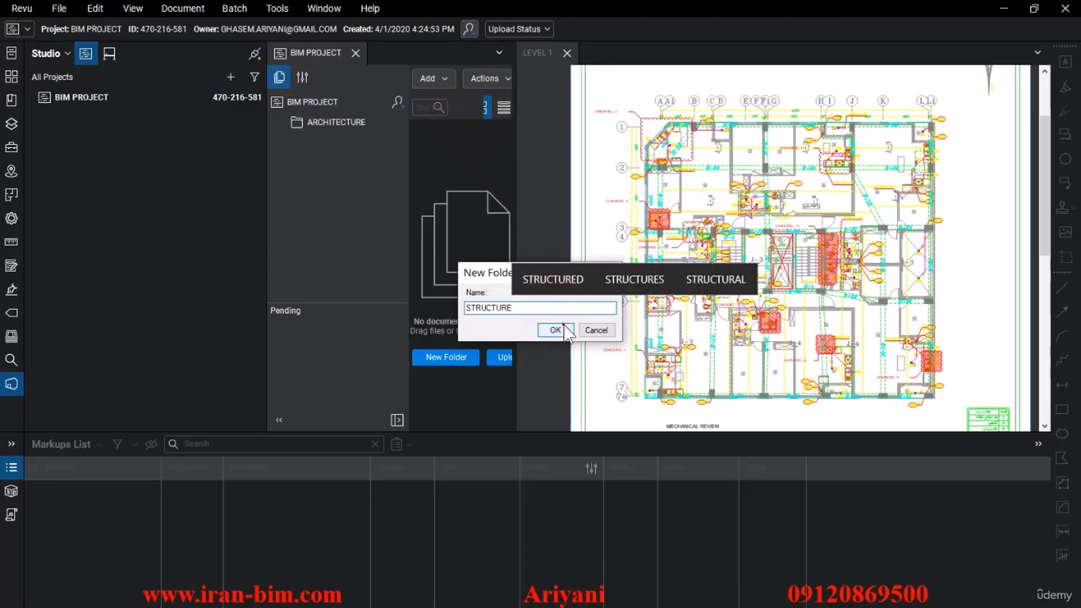
Step: Add a new folder named MECHANICAL to BIM PROJECT
left_click(433, 80)
left_click(445, 98)
type("MECHANICALK")
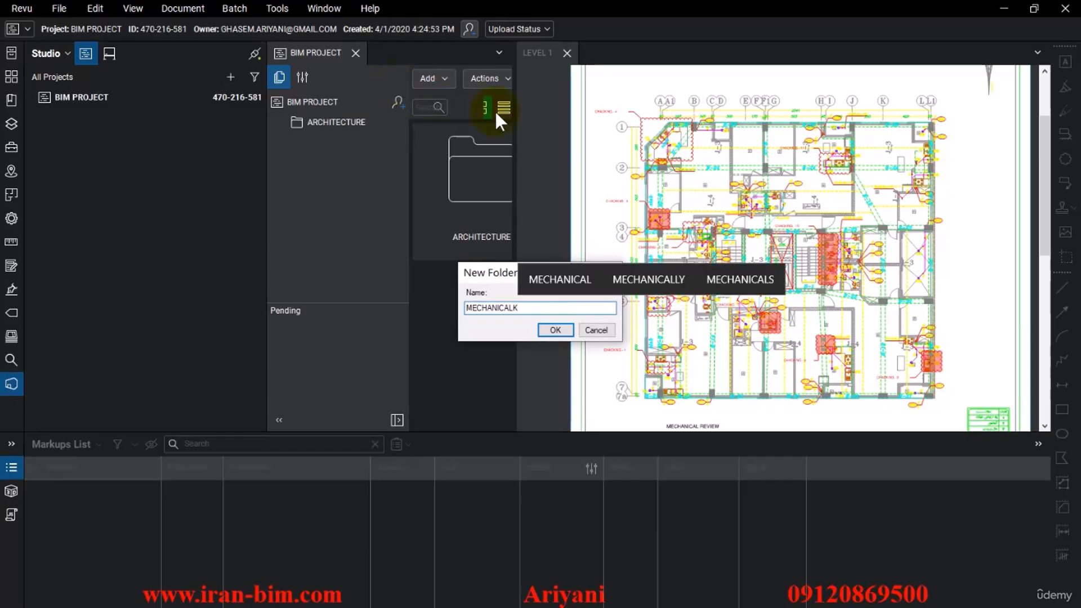
left_click(580, 281)
left_click(555, 330)
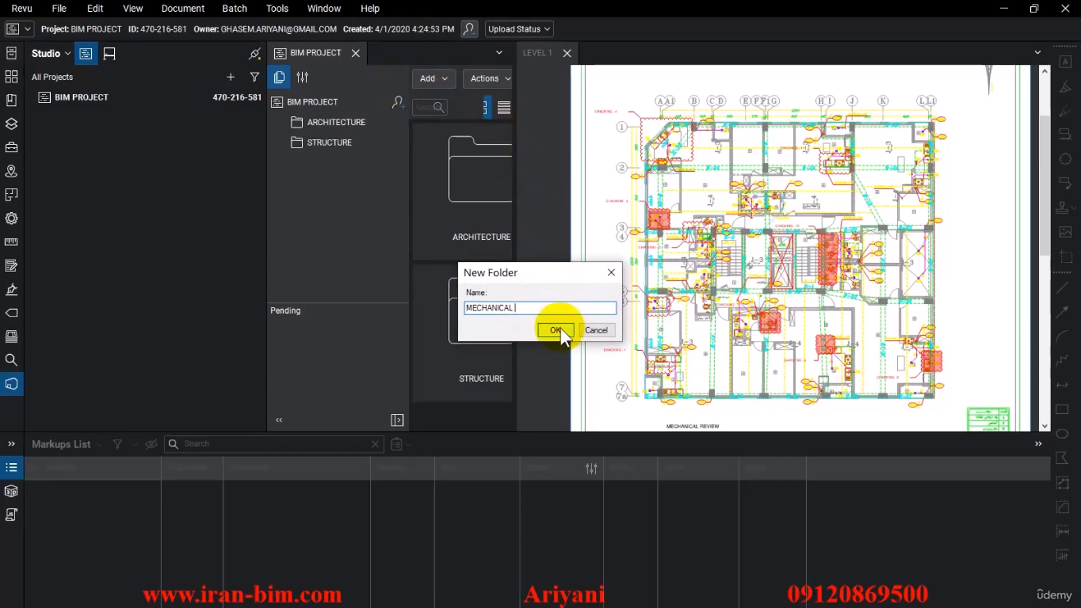
Step: Add a new folder named ELECTRICAL to BIM PROJECT
left_click(446, 80)
left_click(451, 99)
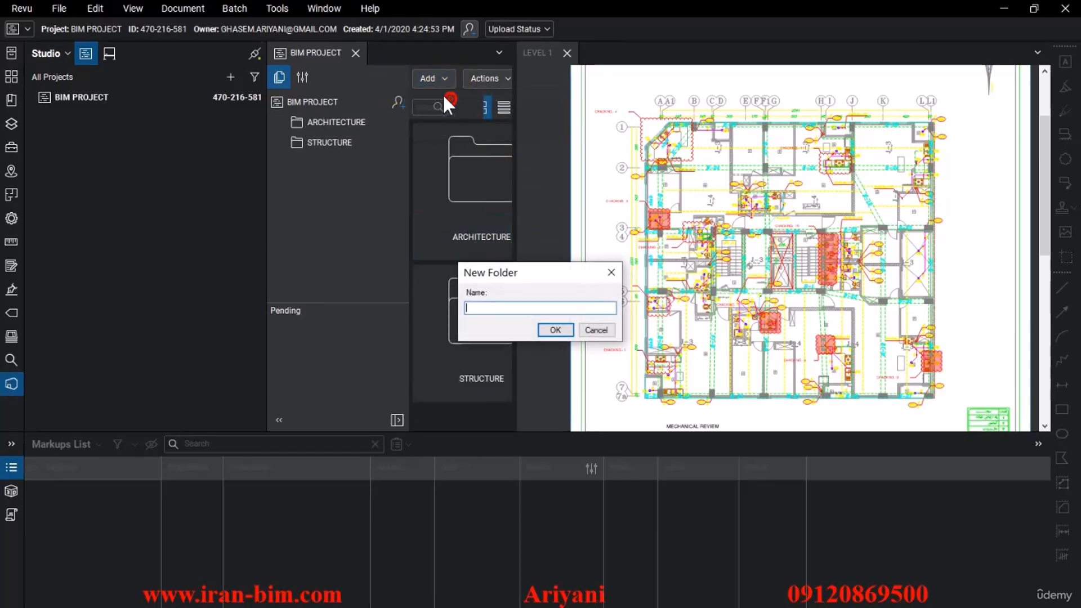
type("ELECTRICAL")
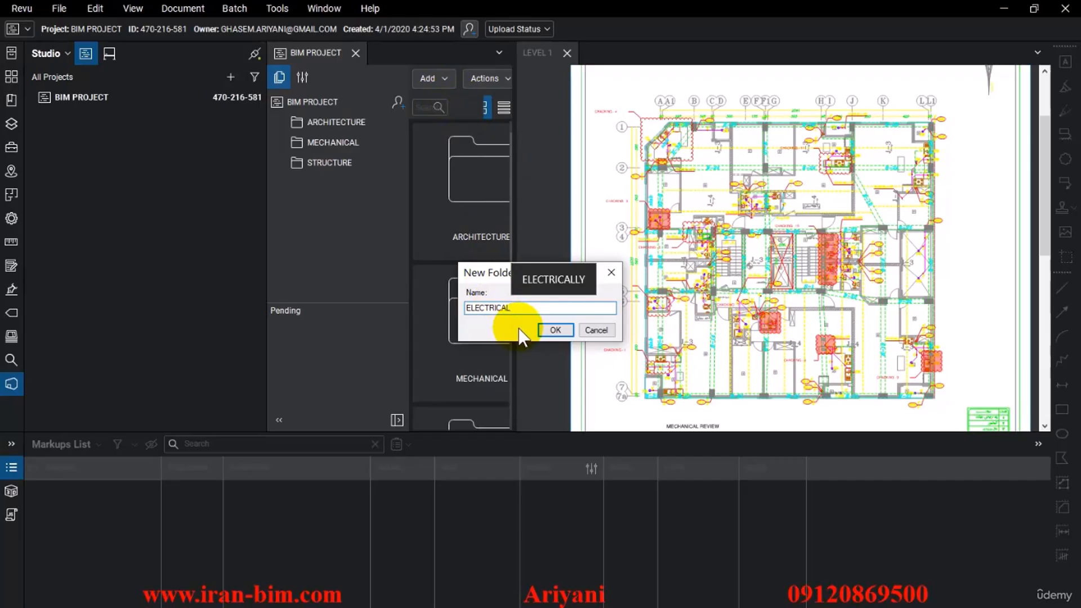
left_click(550, 330)
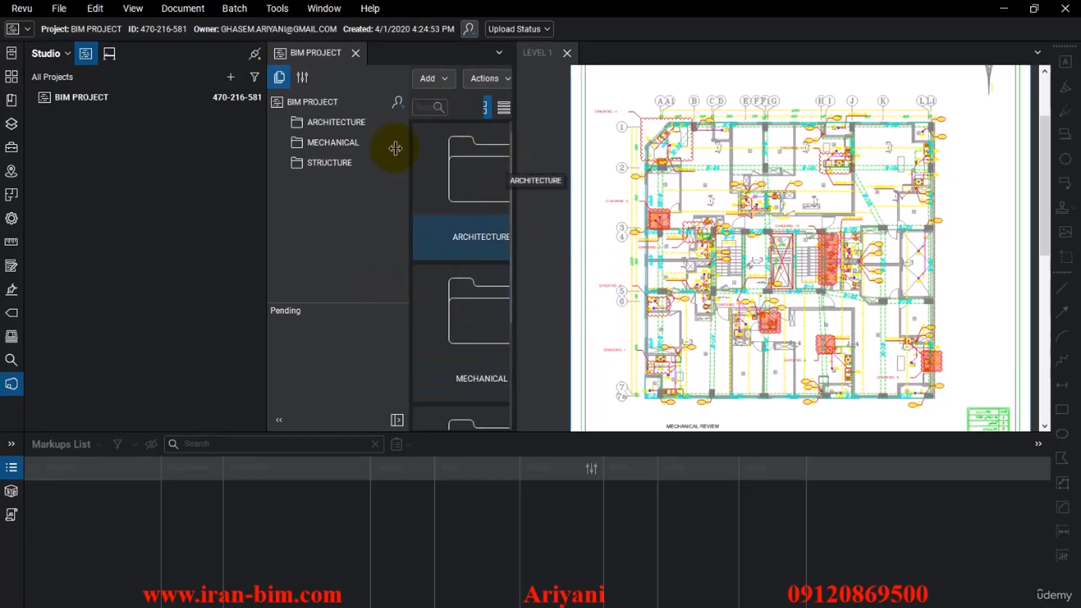
Step: Upload the currently open LEVEL 1 PDF into the MECHANICAL folder of BIM PROJECT
left_click(331, 142)
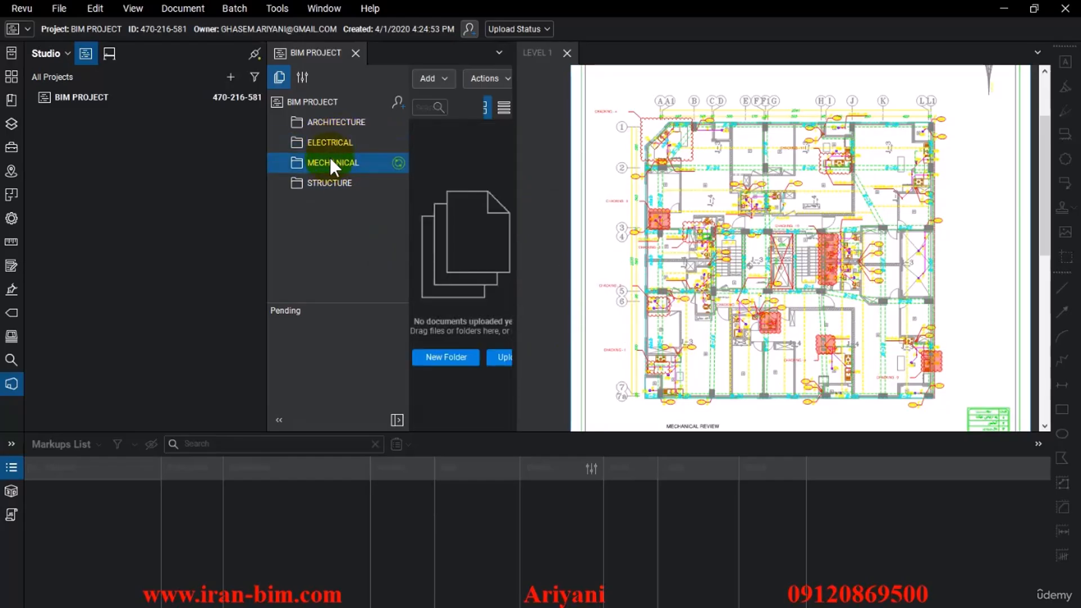
right_click(330, 163)
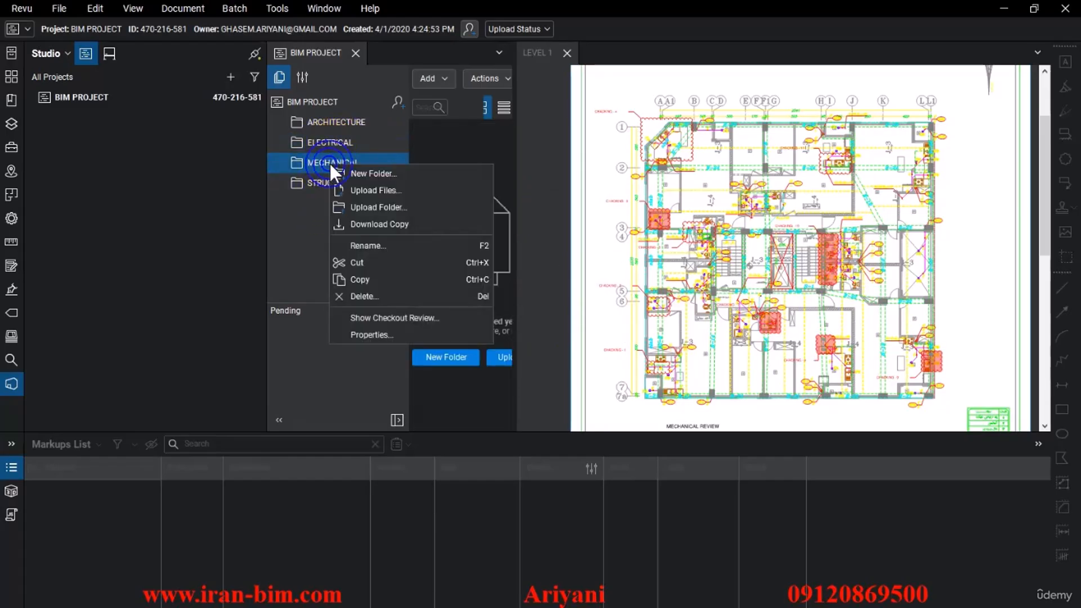
left_click(345, 189)
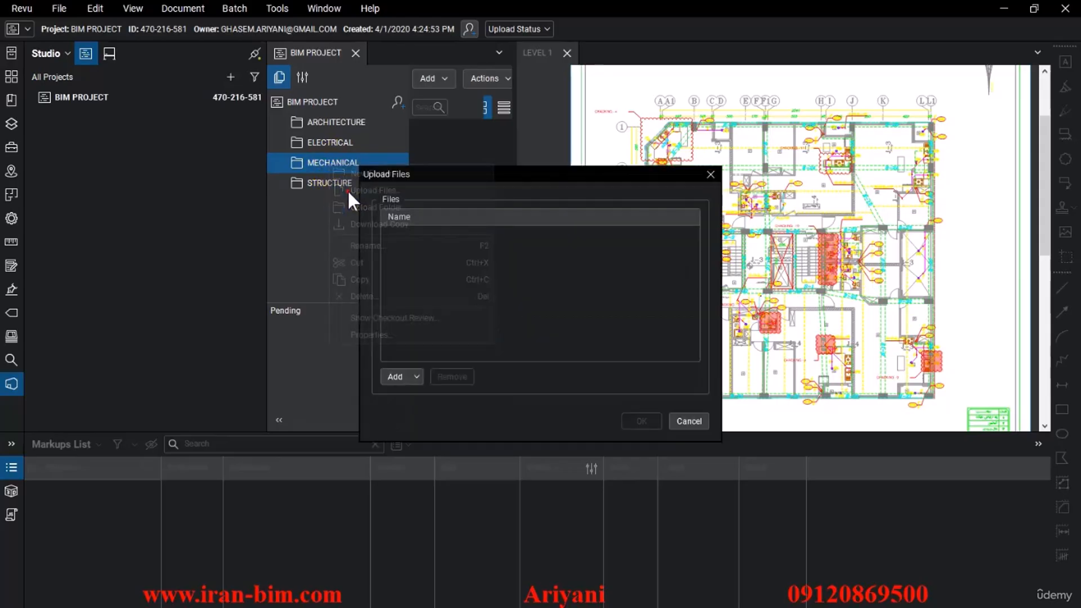
left_click(411, 375)
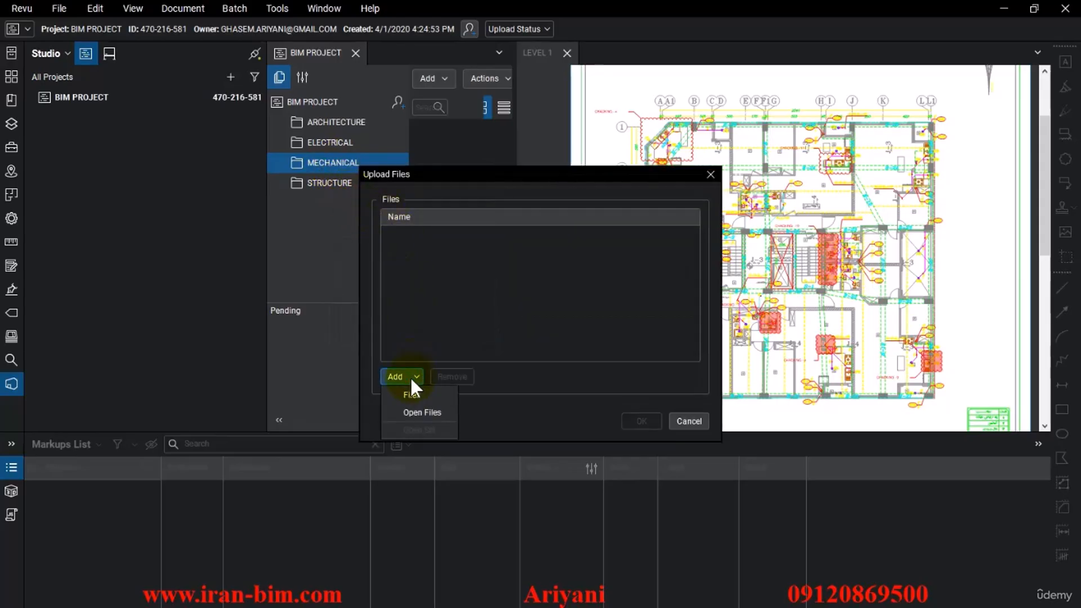
left_click(427, 410)
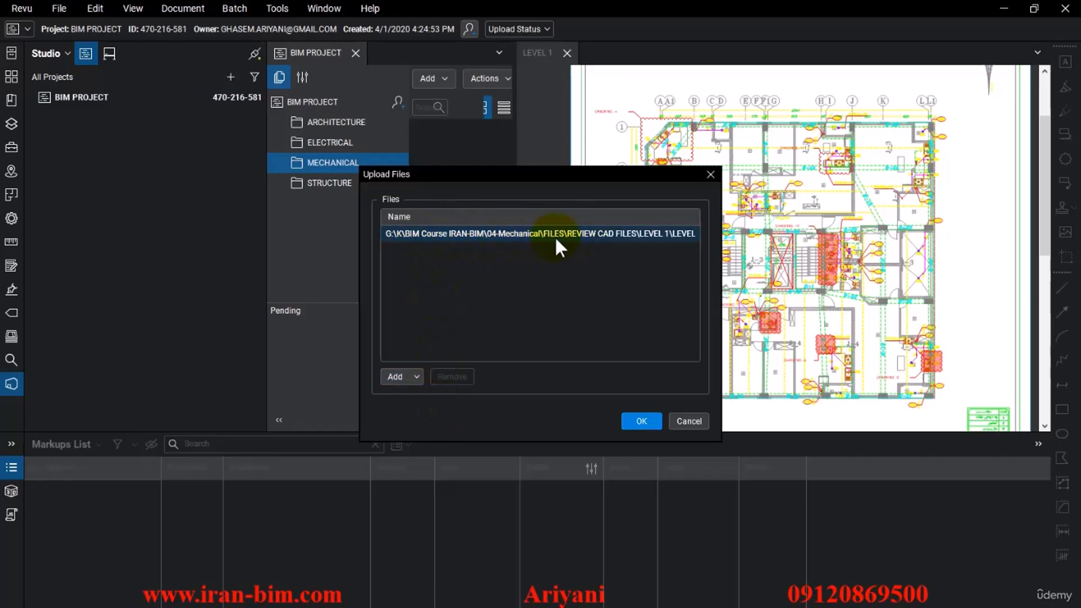
left_click(641, 421)
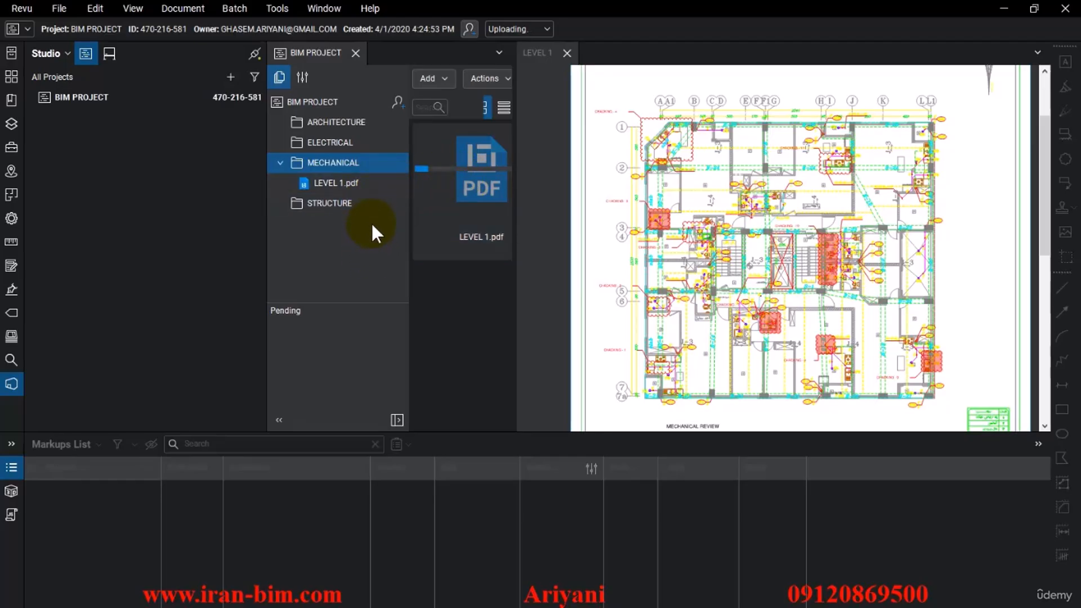
Step: Clear the Revu, AutoCAD and Revit windows out of the way and switch to pCloud Drive from the desktop
double_click(620, 2)
left_click_drag(614, 24, 721, 89)
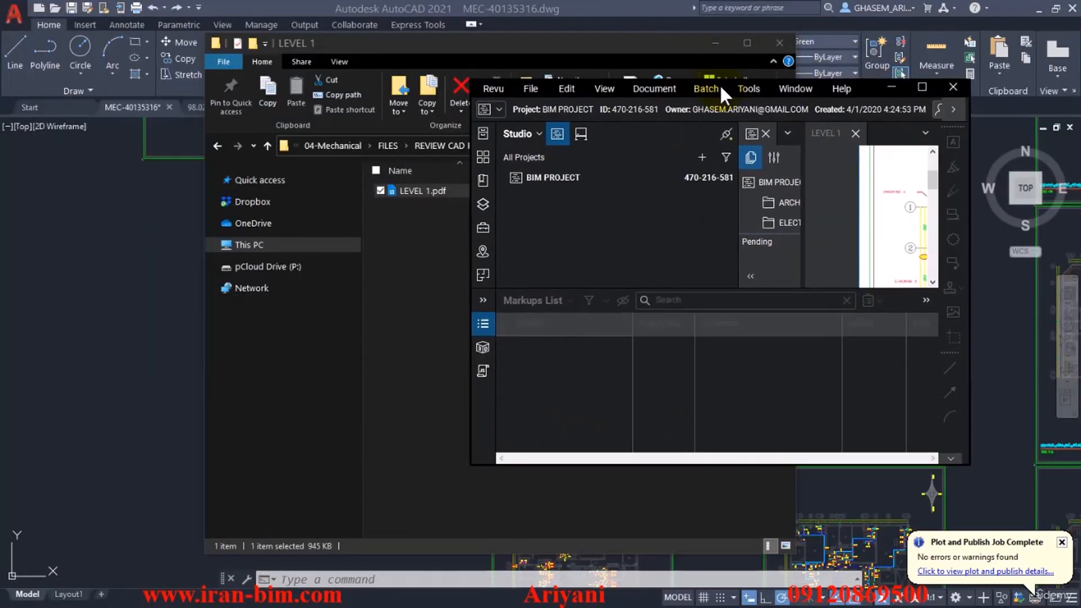
left_click(1028, 3)
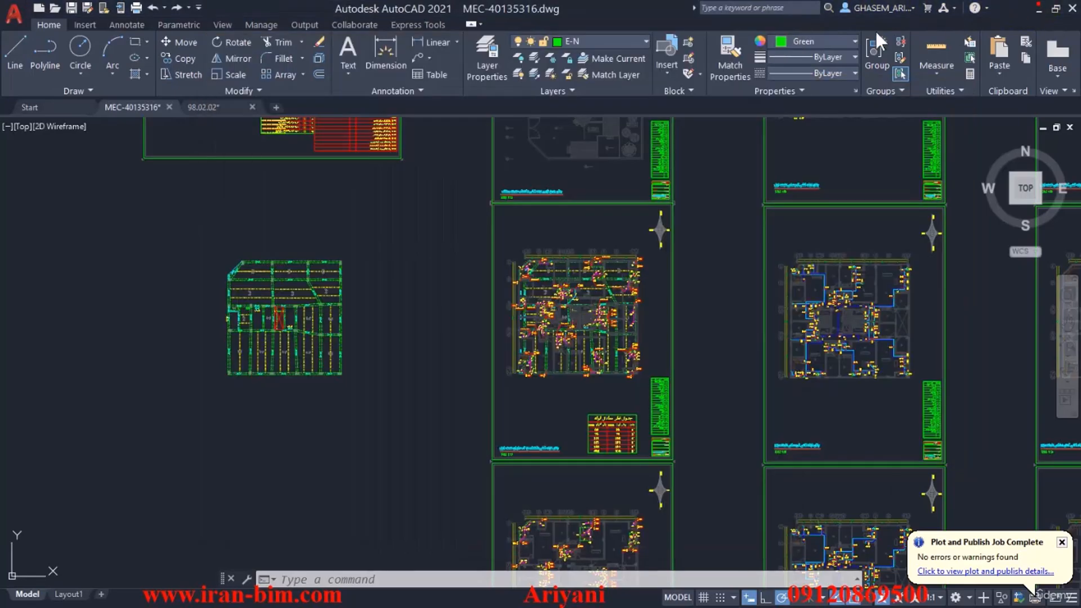
left_click(1037, 7)
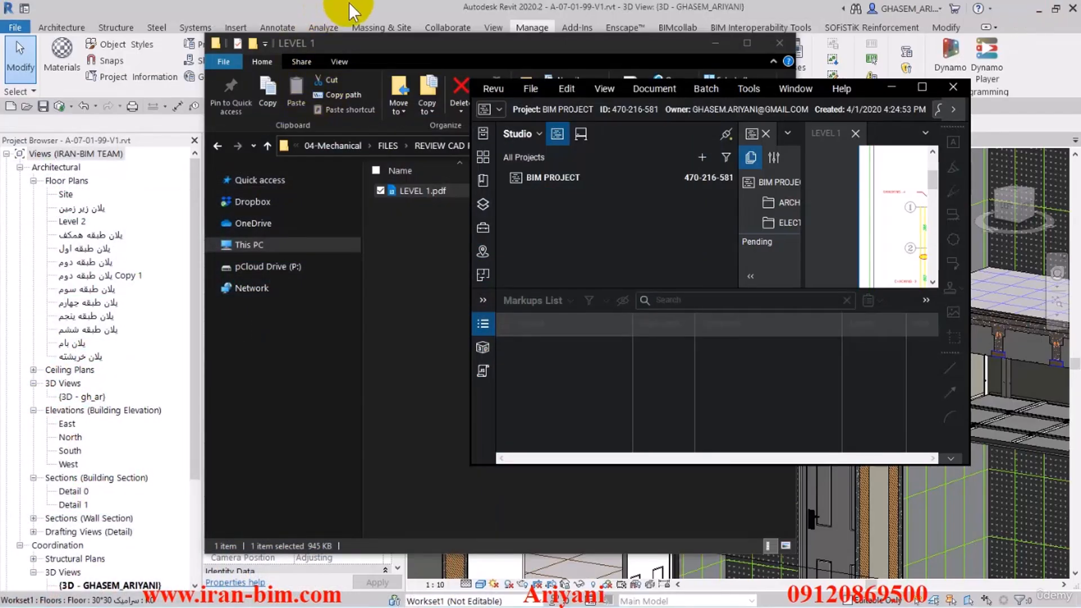
double_click(783, 15)
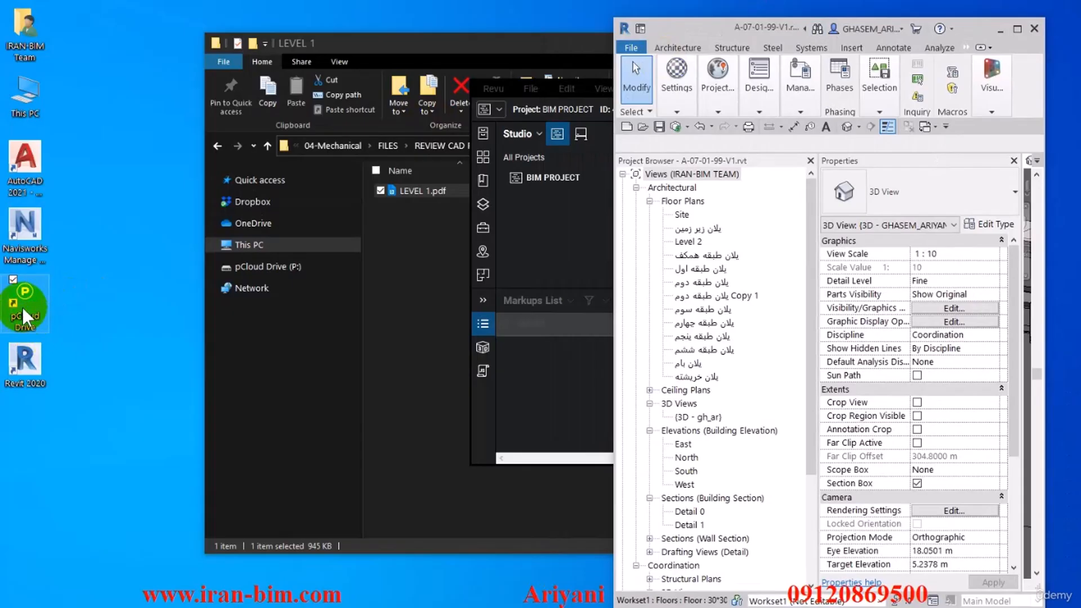
left_click(156, 204)
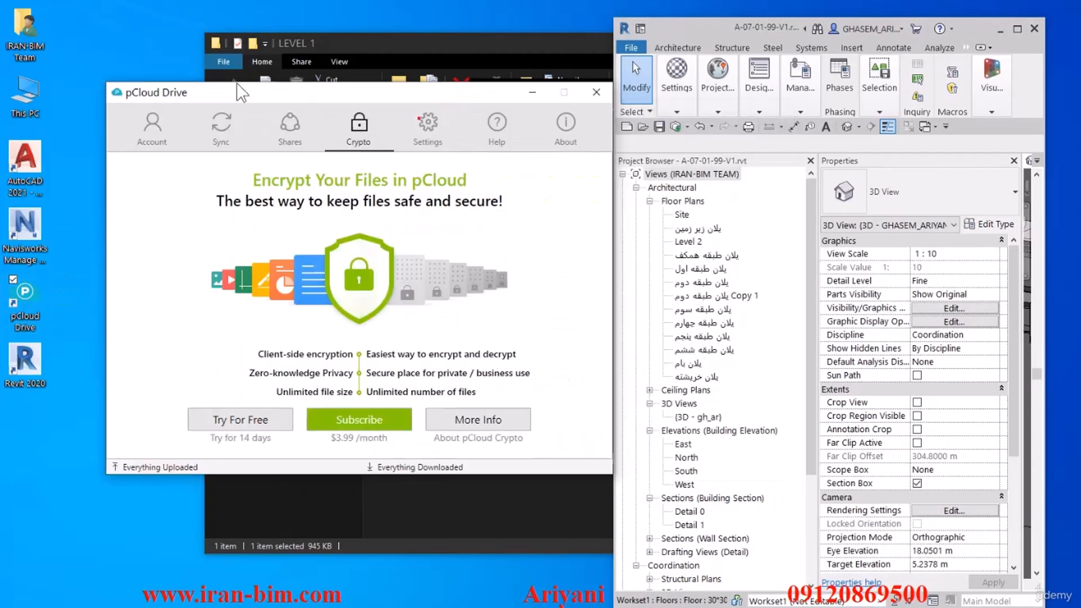
Step: Start a new folder sync in pCloud Drive and browse to folder K on drive G for its local folder
left_click(171, 110)
left_click(386, 183)
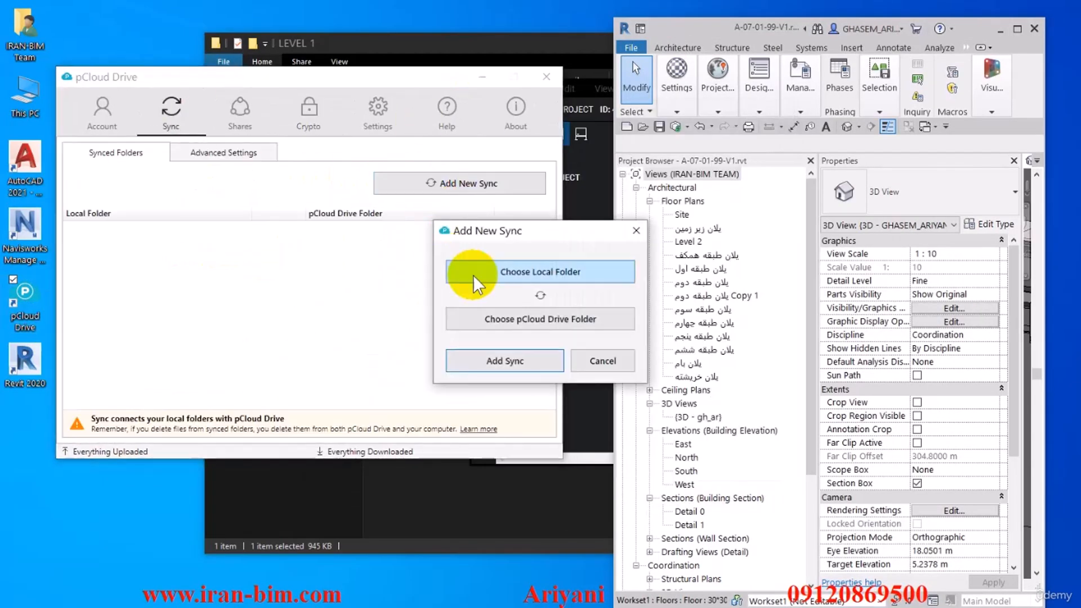
left_click(571, 274)
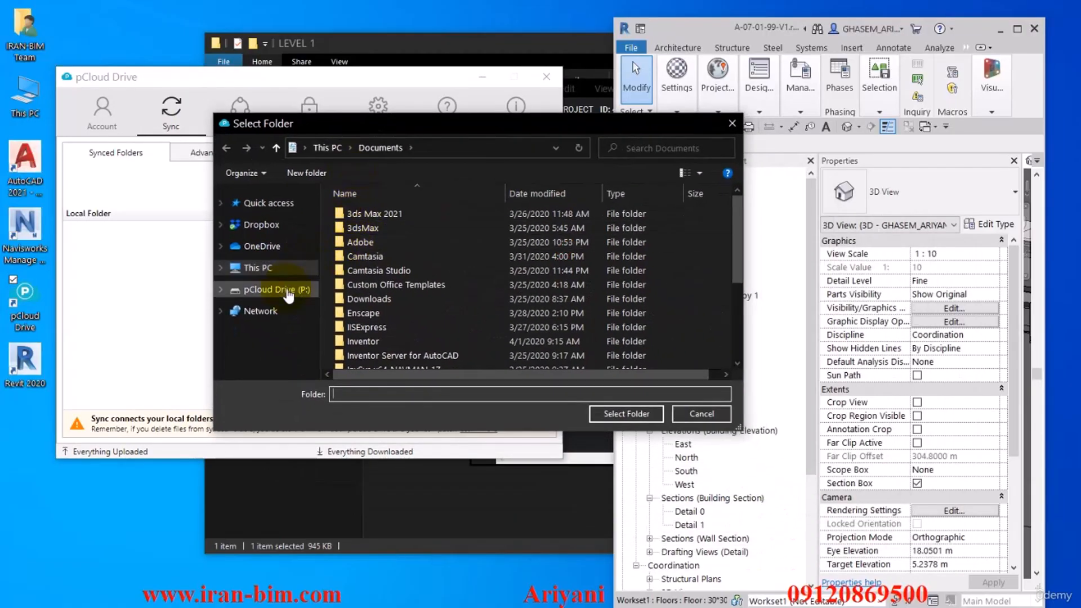
left_click(259, 268)
scroll(372, 317, "down", 3)
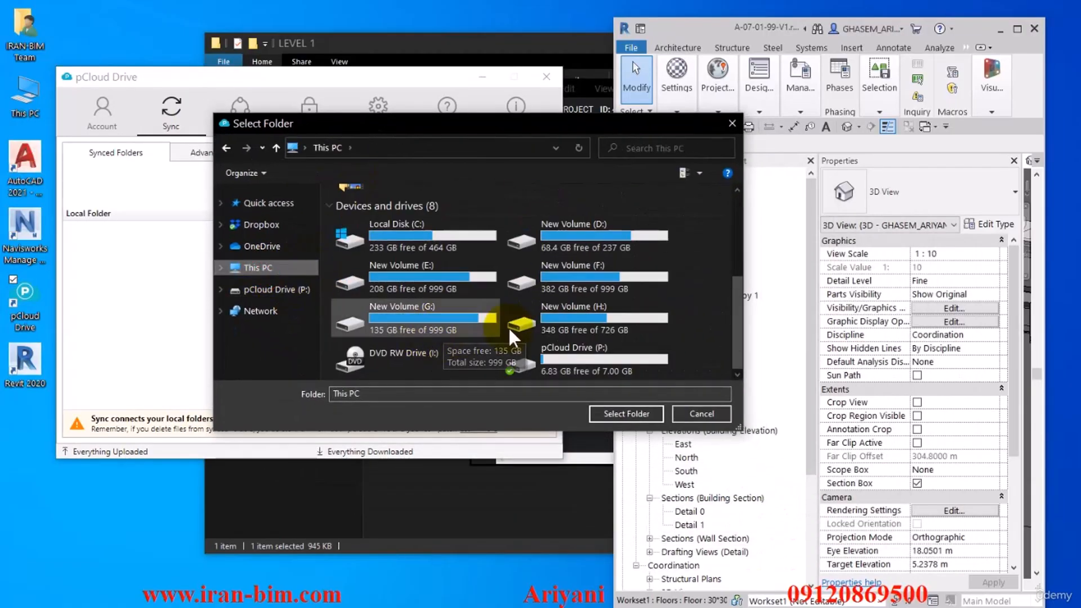
double_click(438, 309)
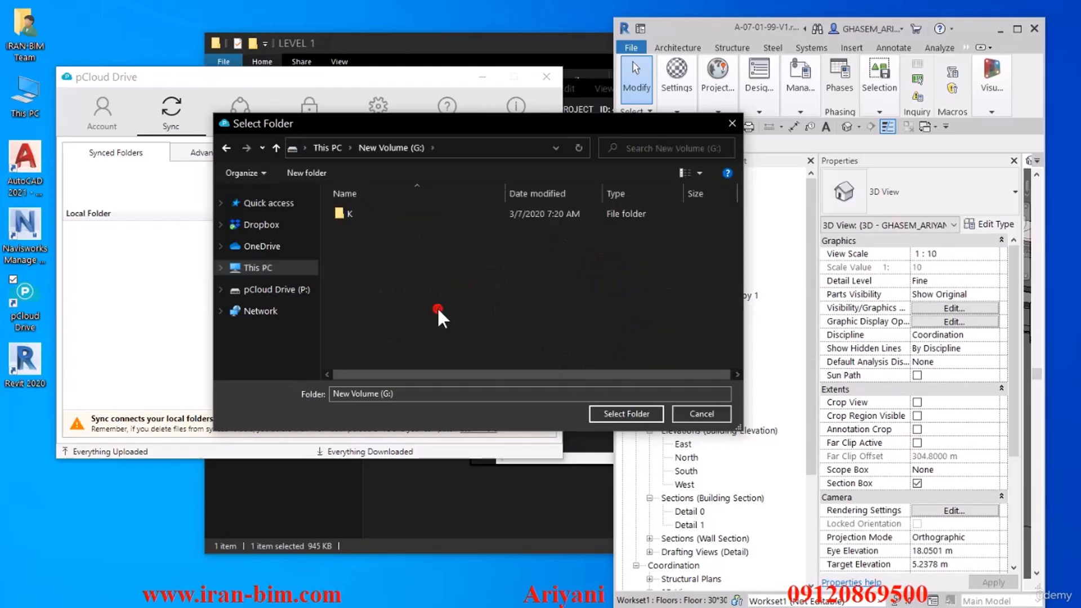
double_click(350, 214)
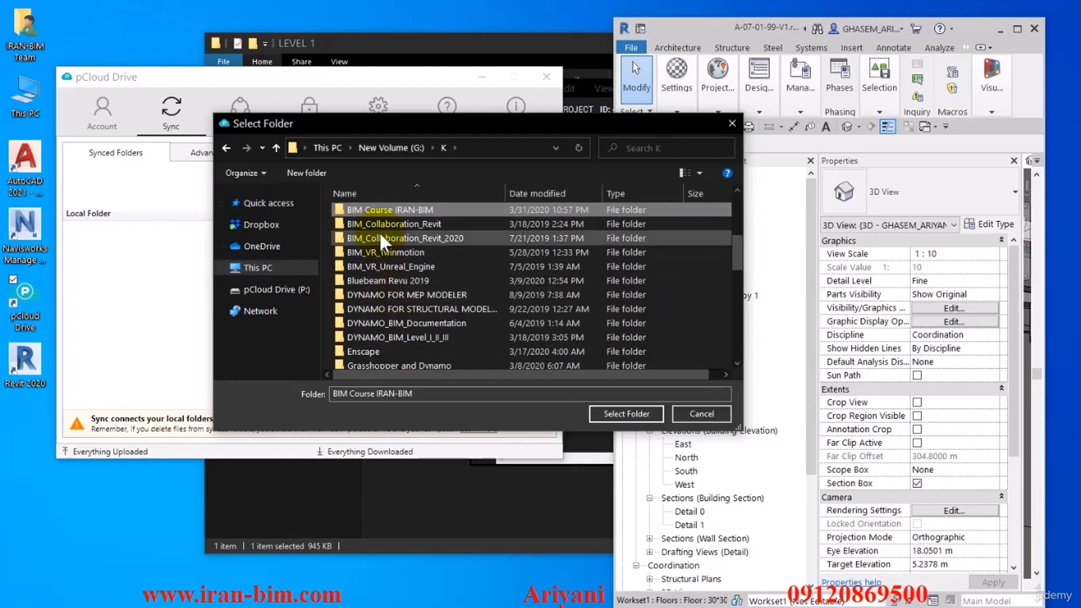
Step: Choose REVIEW CAD FILES under BIM Course IRAN-BIM\04-Mechanical\FILES as the local folder and add the sync
double_click(385, 213)
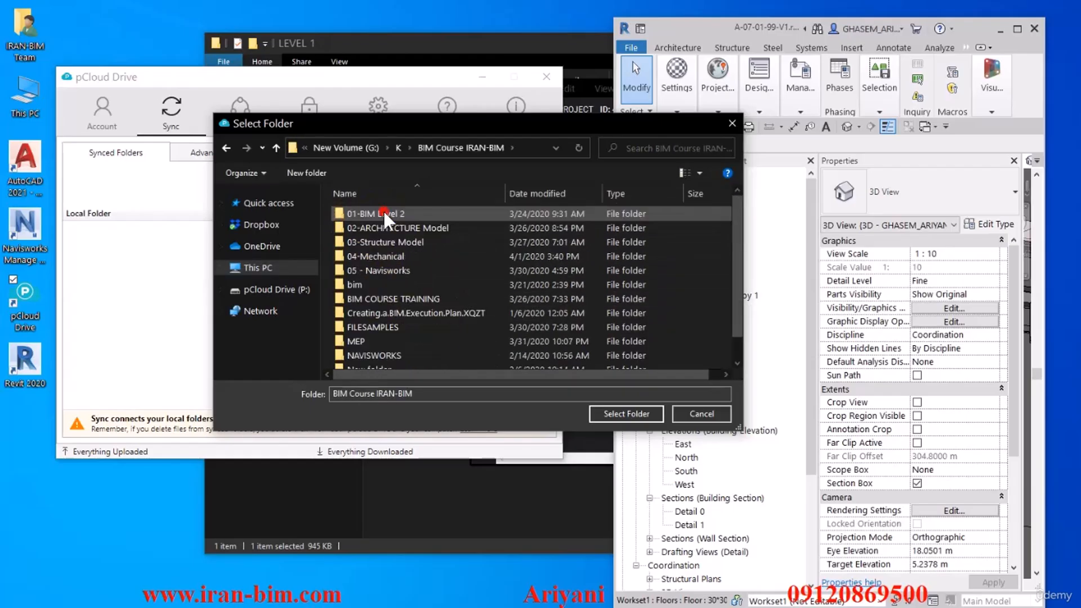
double_click(386, 258)
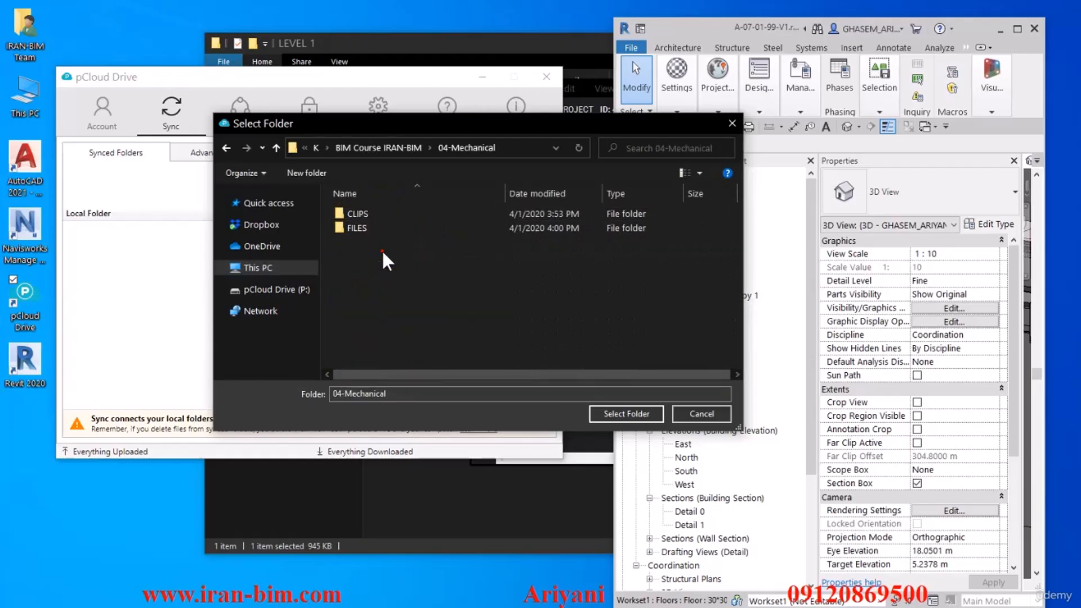
left_click(364, 229)
double_click(360, 228)
left_click(360, 230)
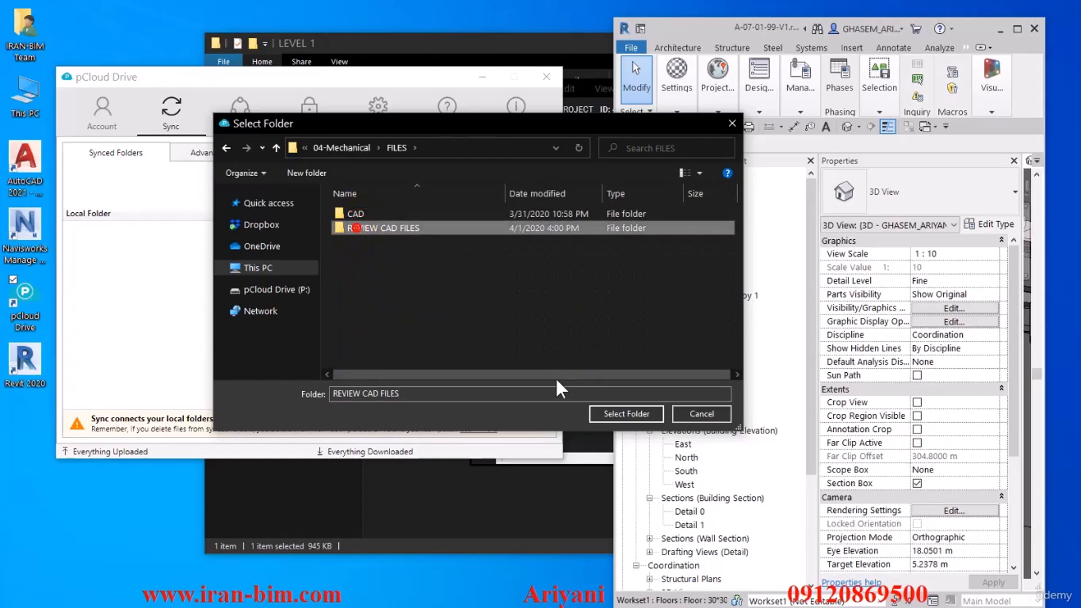
left_click(622, 416)
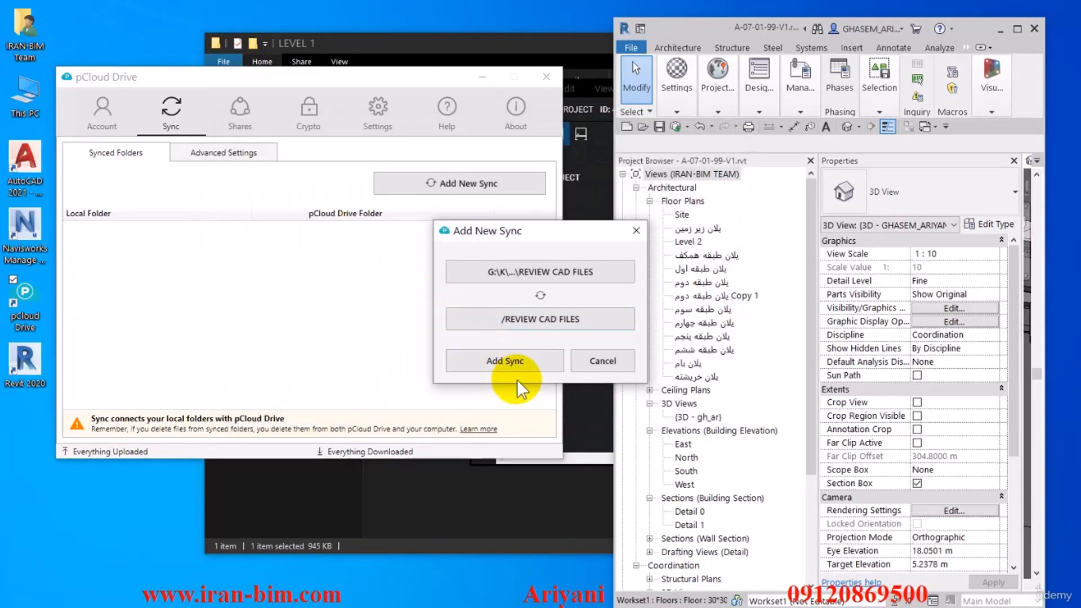
left_click(505, 361)
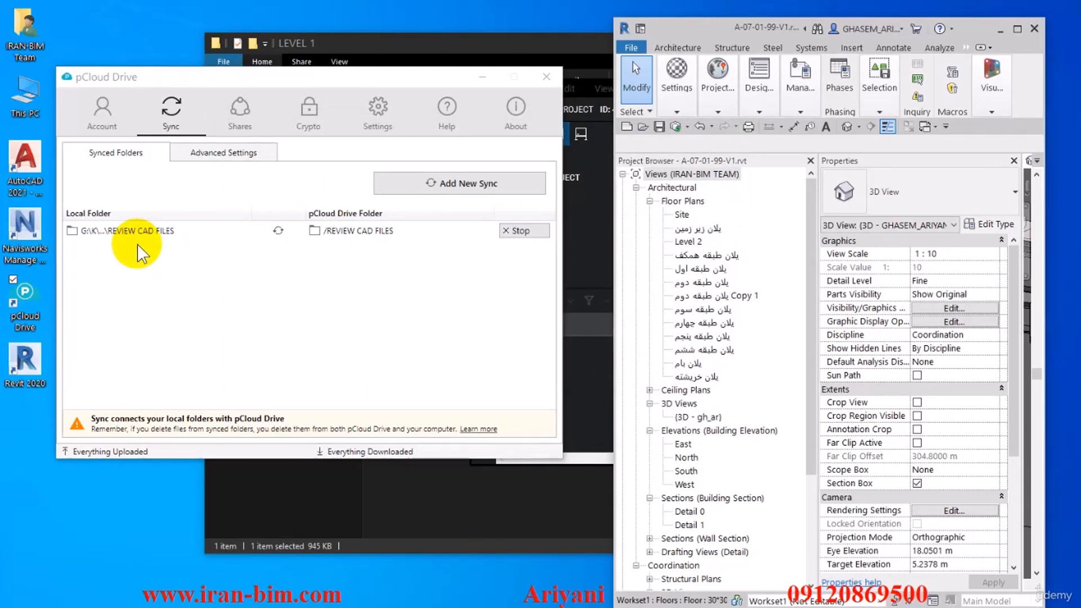
left_click(280, 242)
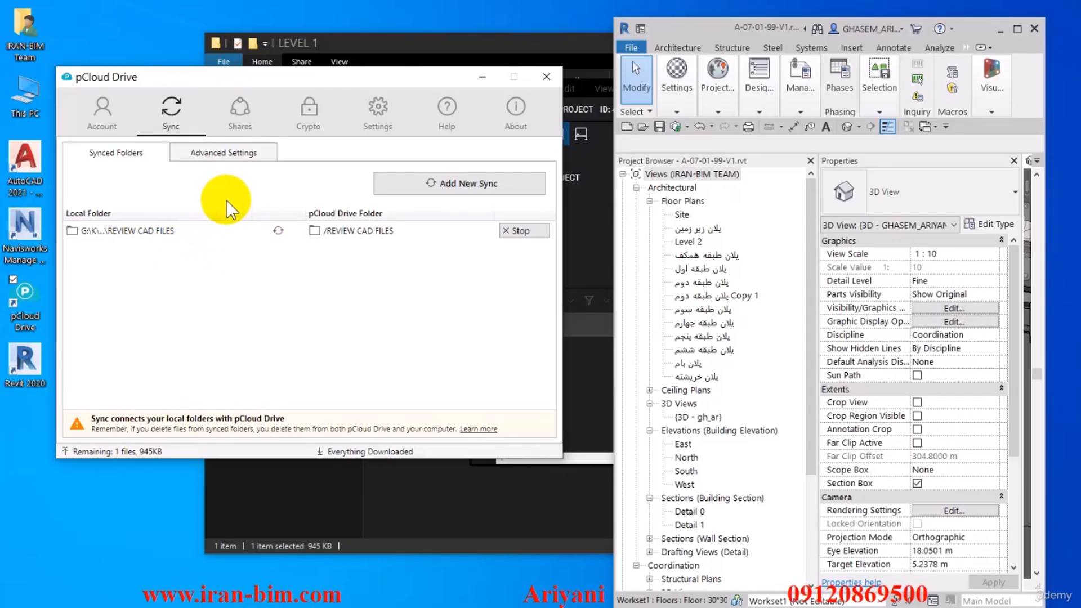
Step: Start a share invitation in pCloud Drive for the REVIEW CAD FILES folder
left_click(239, 110)
left_click(487, 188)
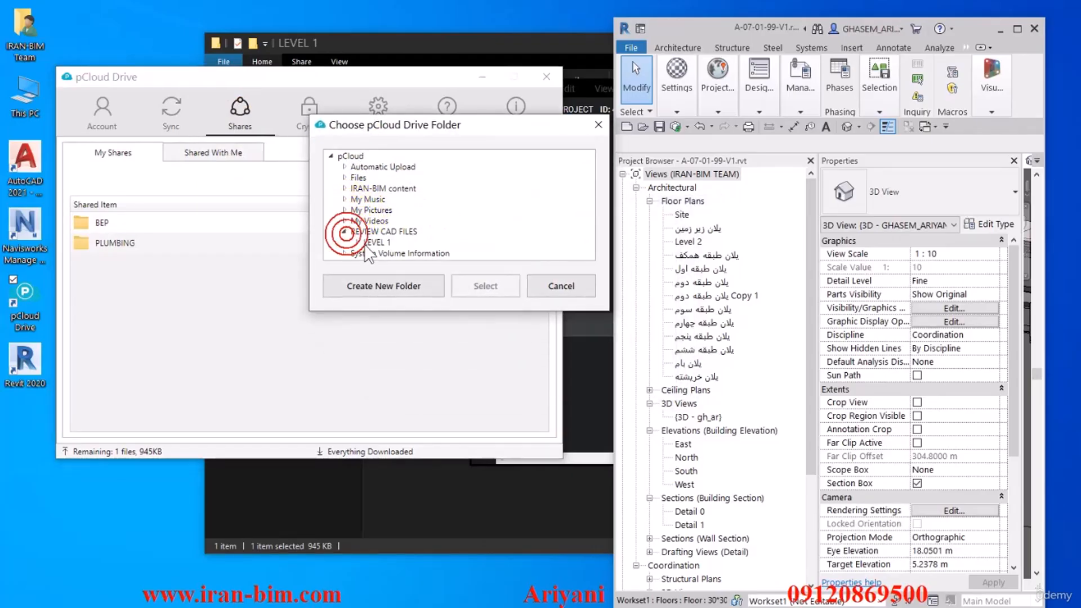
double_click(371, 231)
left_click(489, 293)
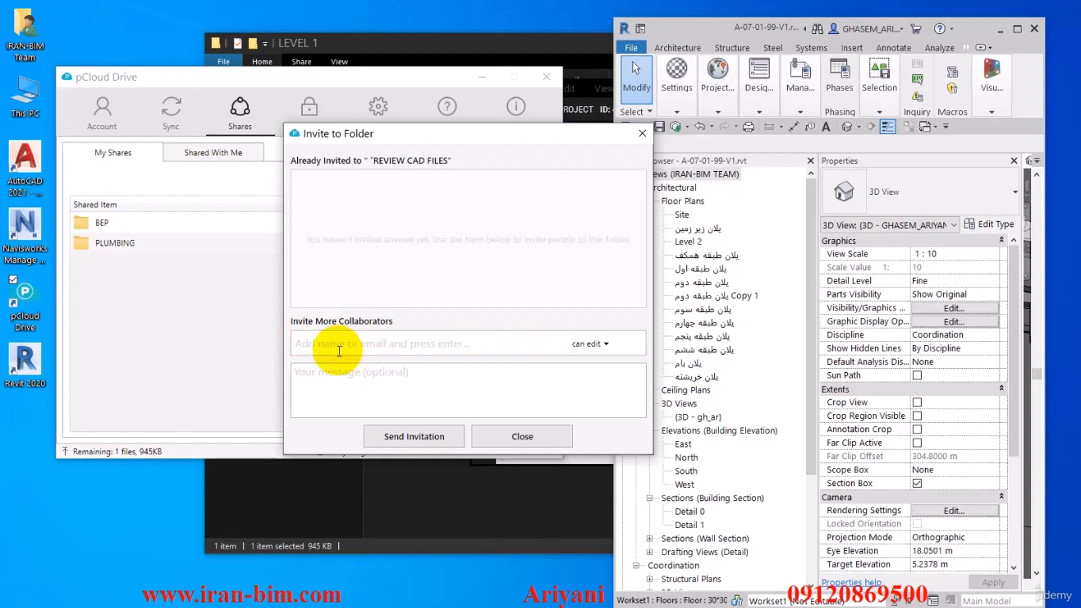
Step: Add the collaborator's e-mail to the REVIEW CAD FILES invitation and check that the permission is can edit
left_click(402, 351)
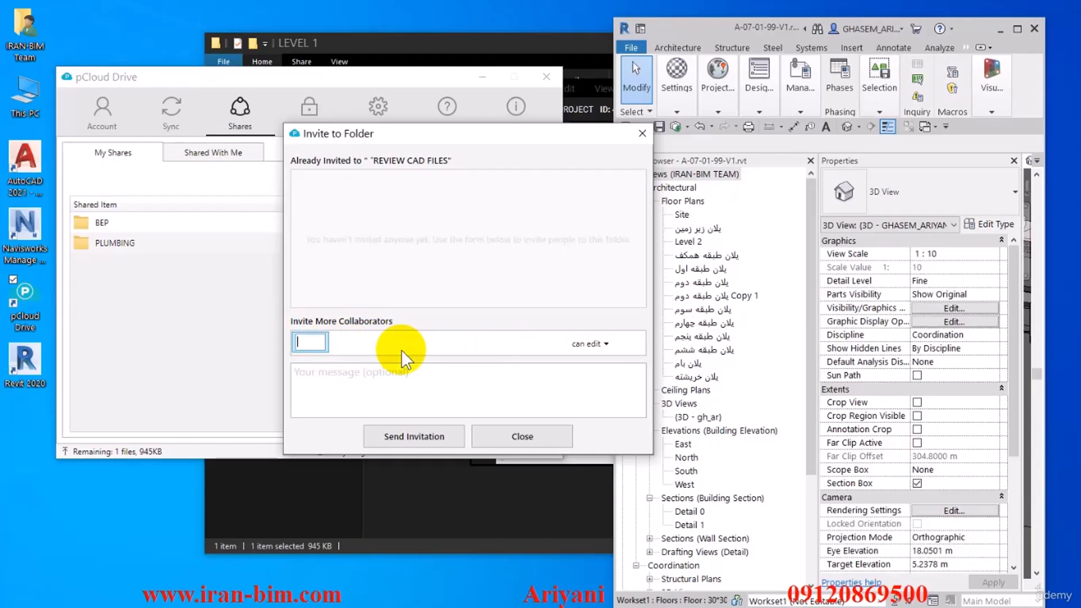
type("ARIYAN")
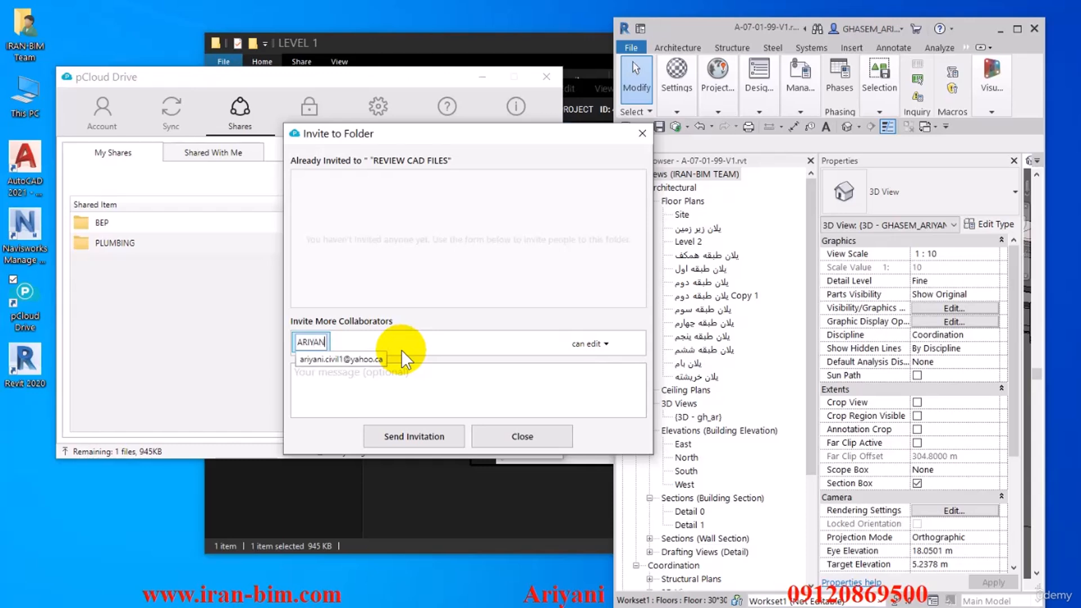
type("I")
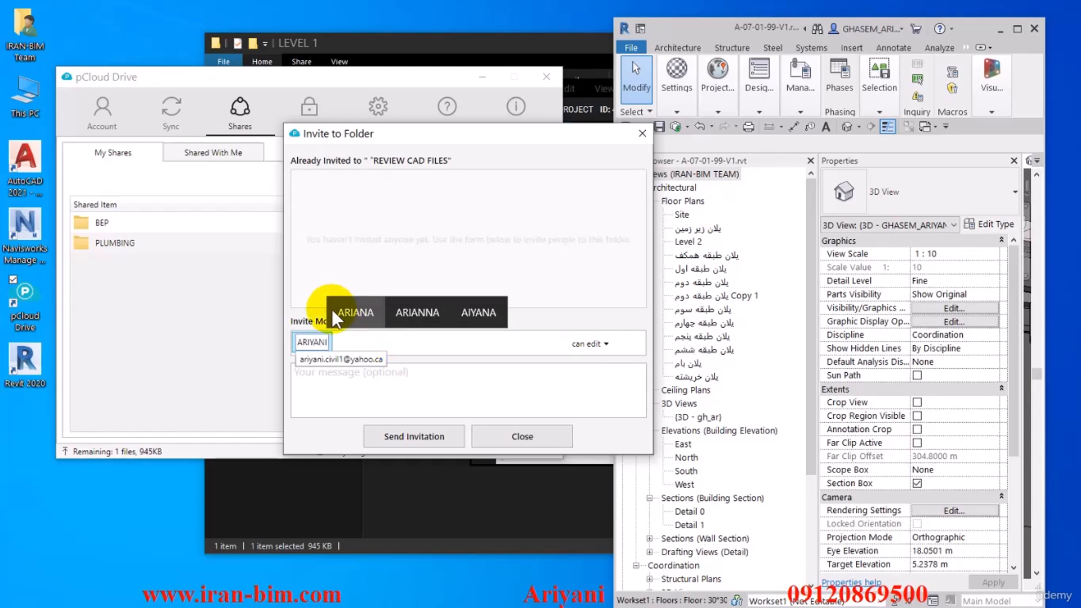
left_click(349, 360)
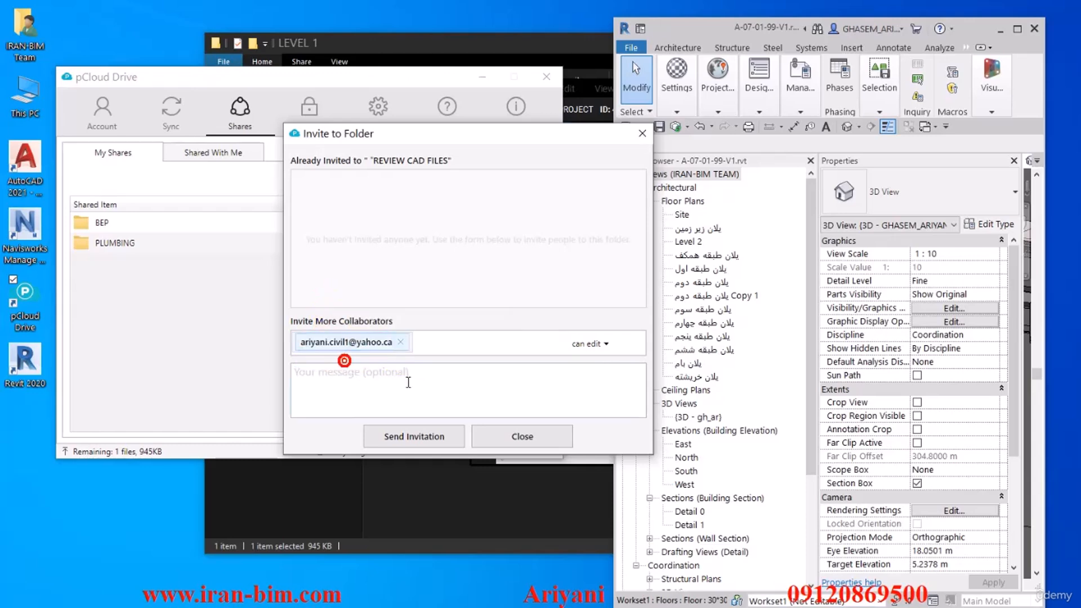
left_click(595, 344)
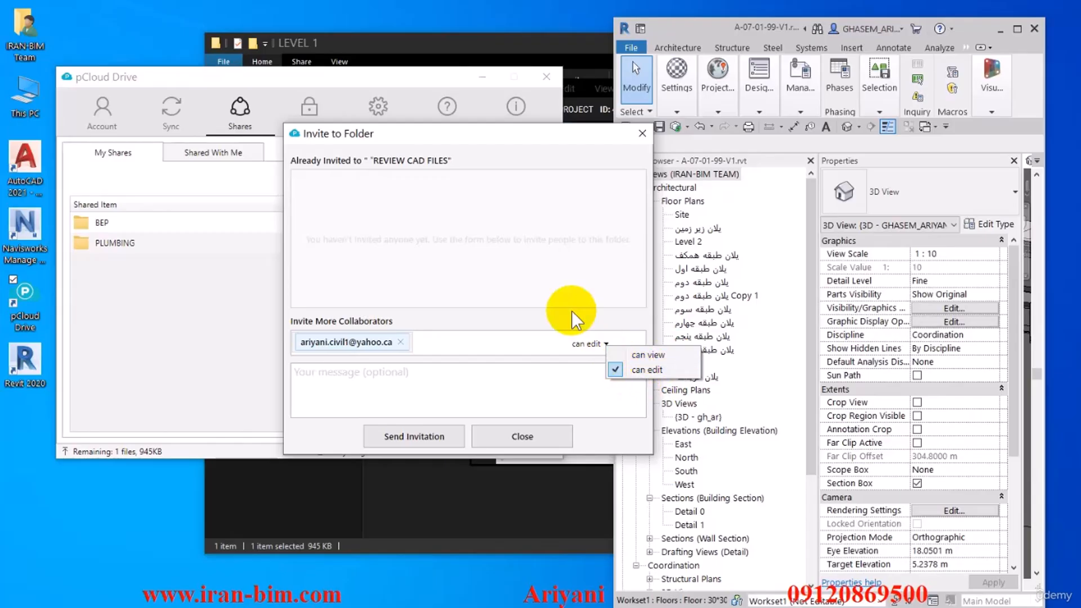
left_click(494, 157)
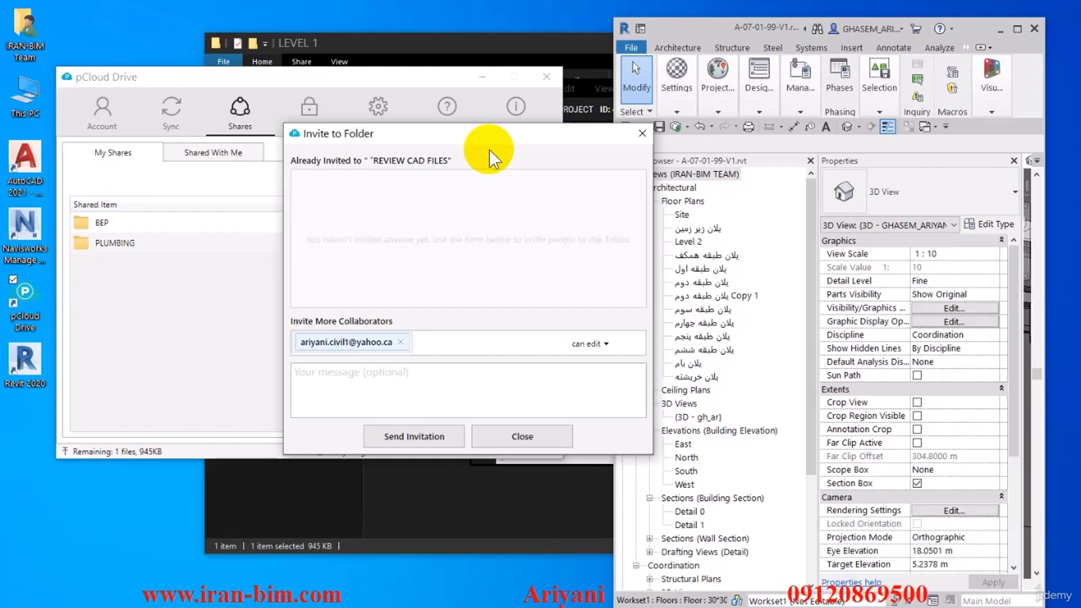
left_click(590, 344)
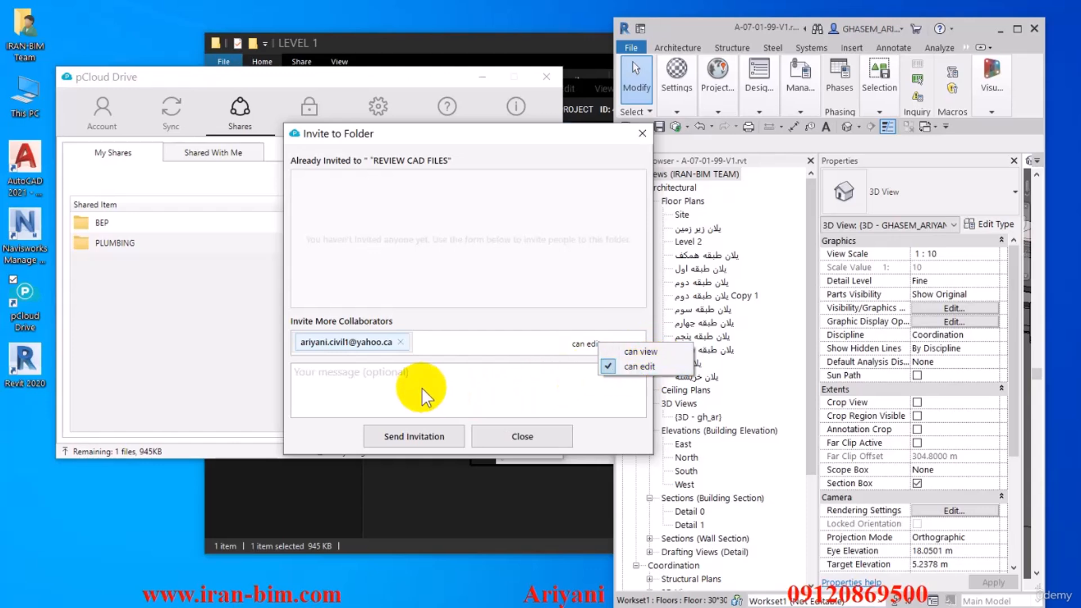
Step: Enter the invitation message "توضیحات در این بخش درج شوند", send the invitation and close the invitation dialog
left_click(368, 376)
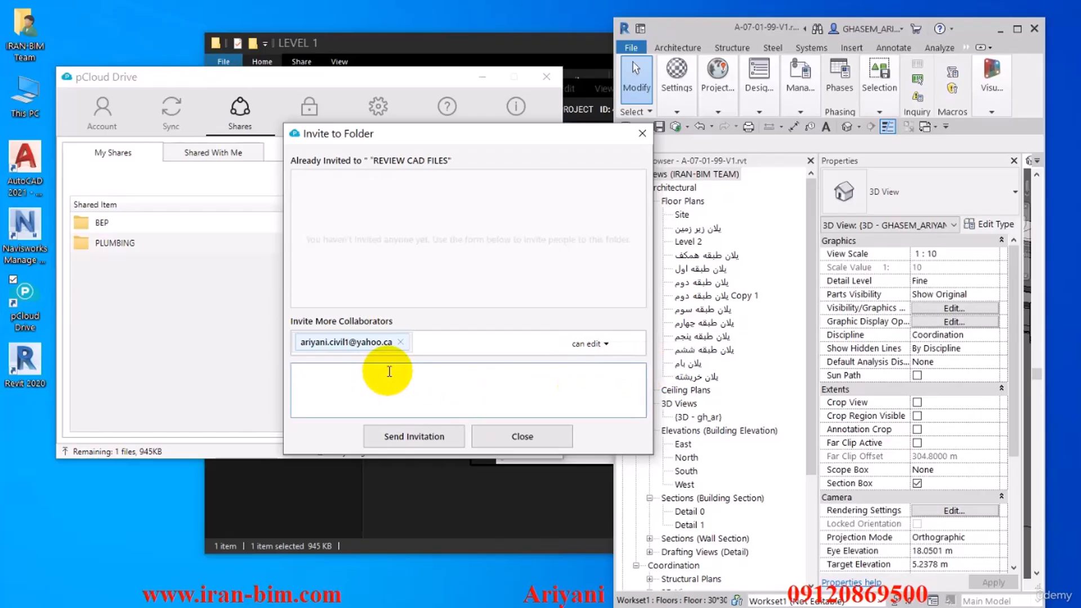
type("توضیحات در")
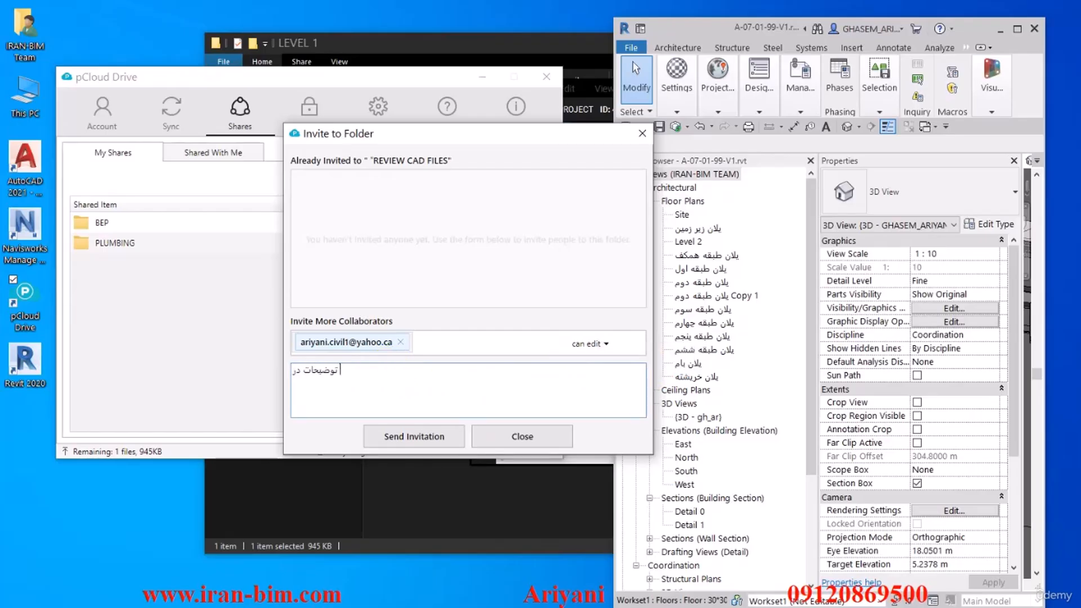
type(" این بخش درج شوند")
left_click(418, 442)
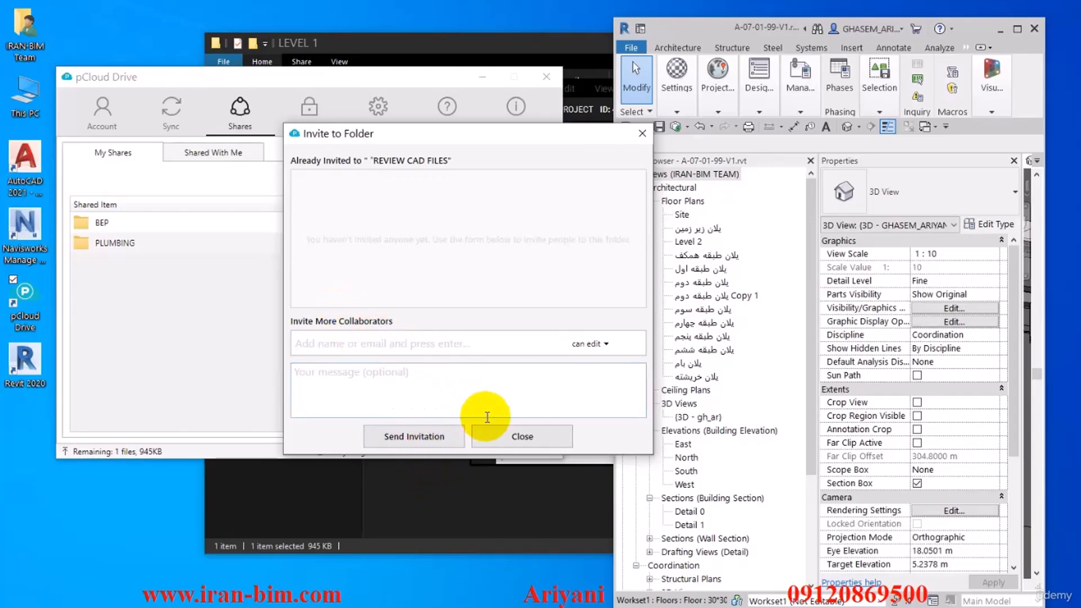
left_click(506, 439)
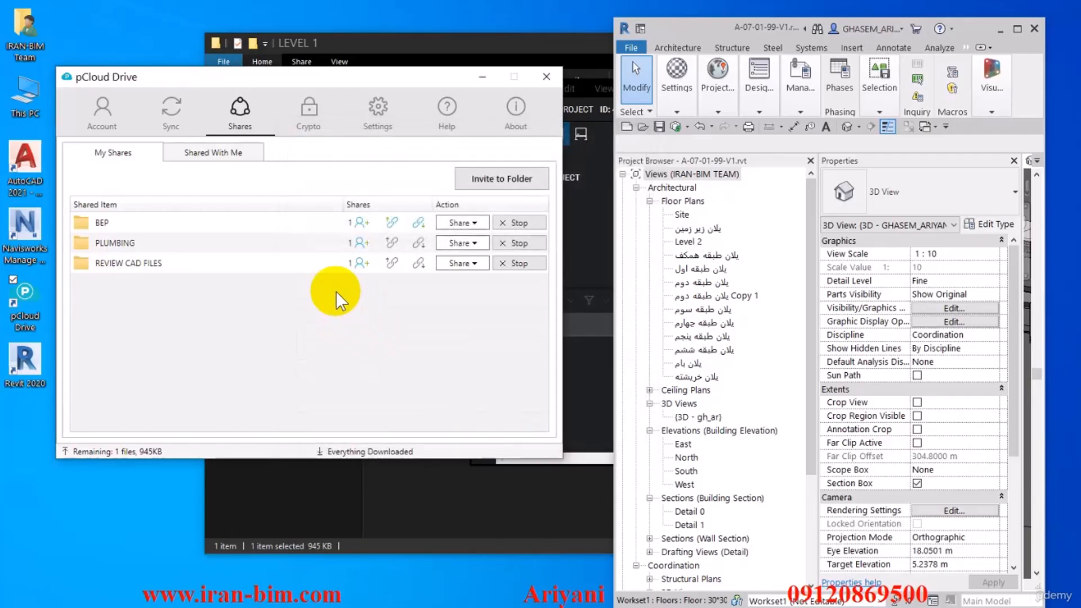
Step: Switch to Yahoo Mail in the browser, read the pCloud Team invitation e-mail and follow its accept request link
left_click_drag(0, 33, 184, 2)
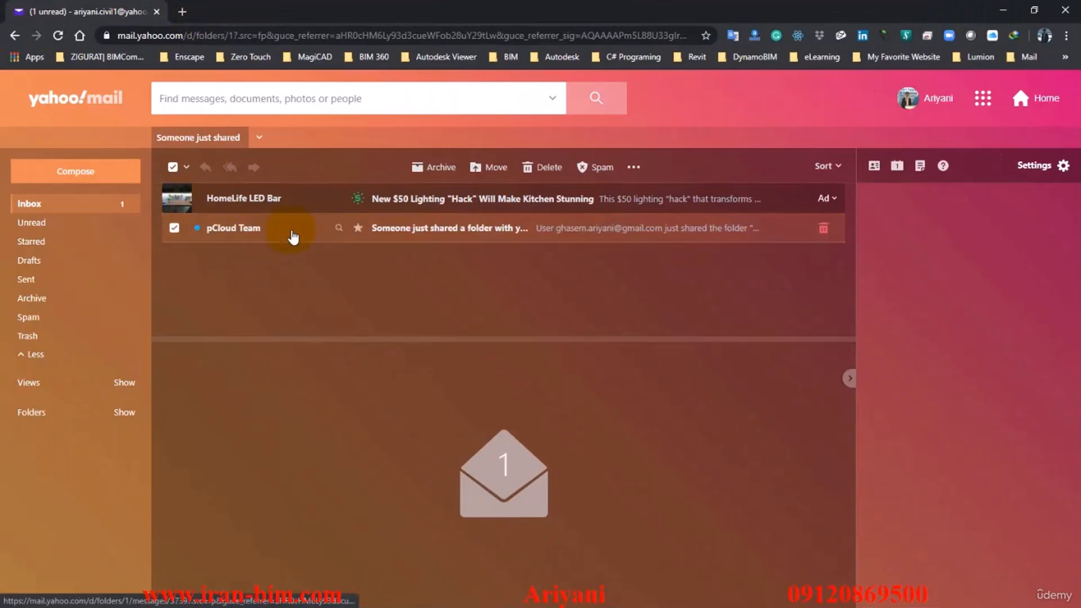
left_click(247, 234)
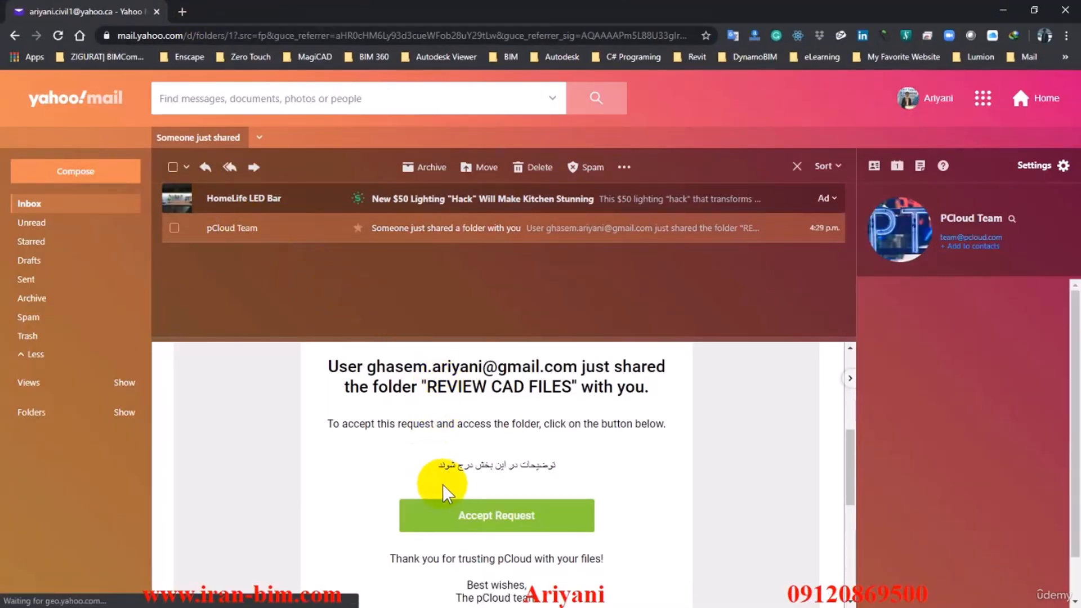
scroll(484, 465, "down", 3)
scroll(522, 389, "up", 3)
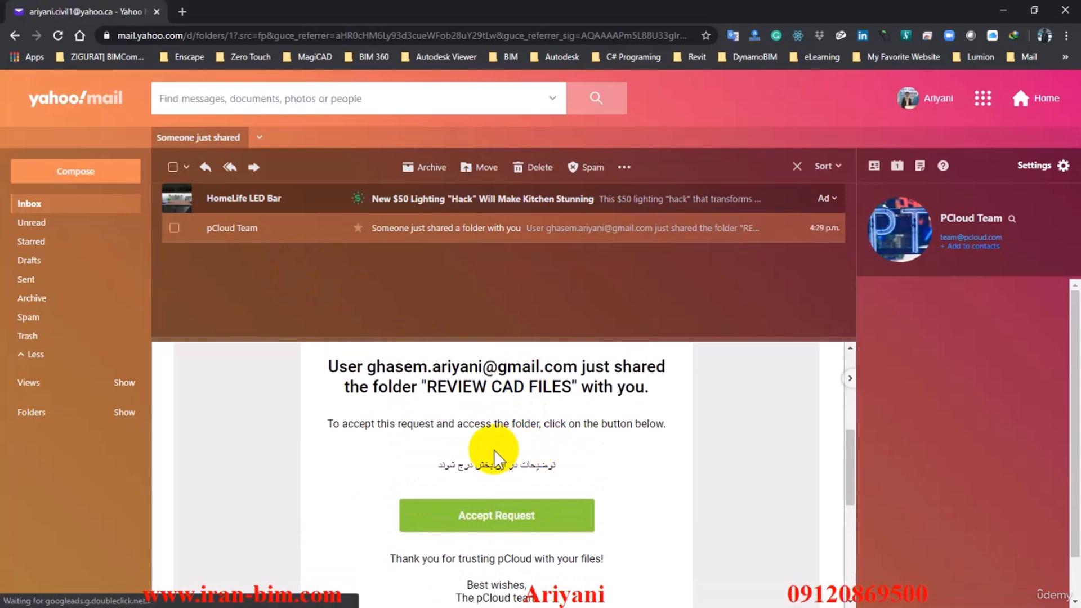
scroll(482, 450, "down", 1)
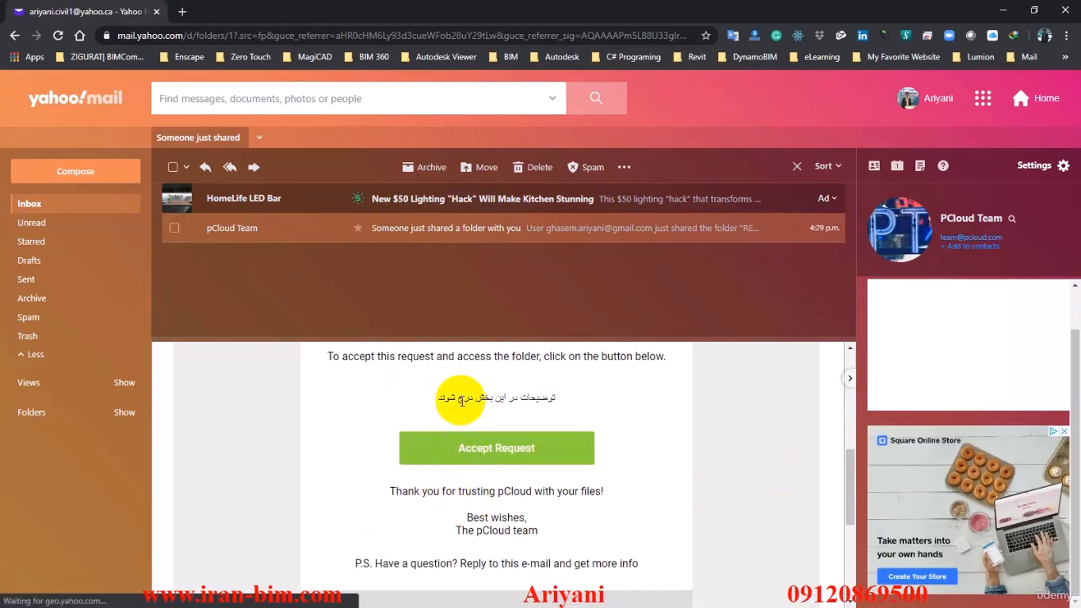
left_click(507, 452)
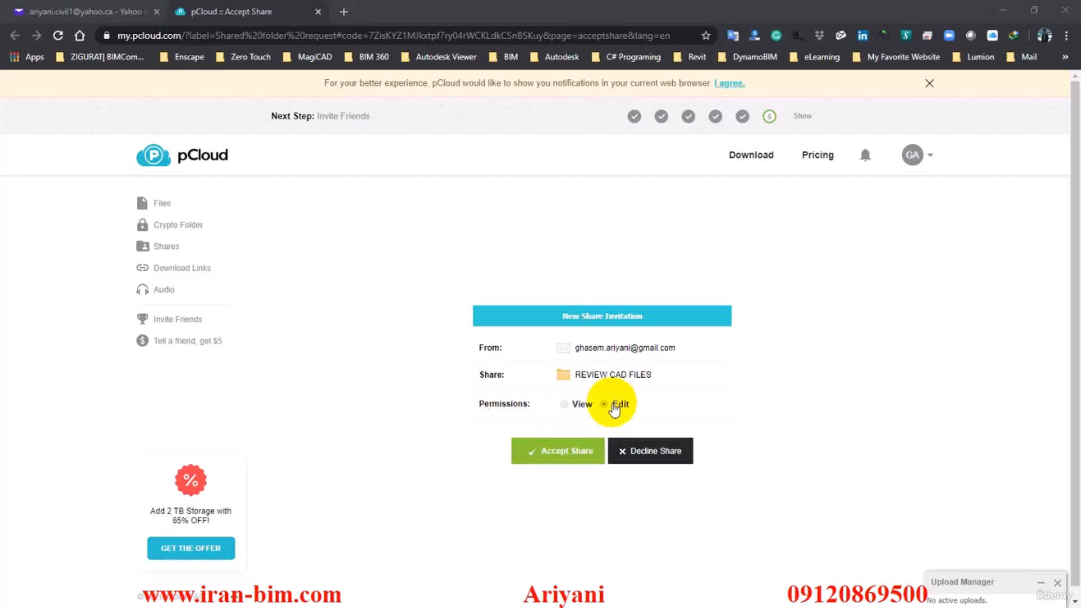
Step: Try to accept the share with REVIEW CAD FILES as its mount folder, then dismiss the dialog
left_click(557, 454)
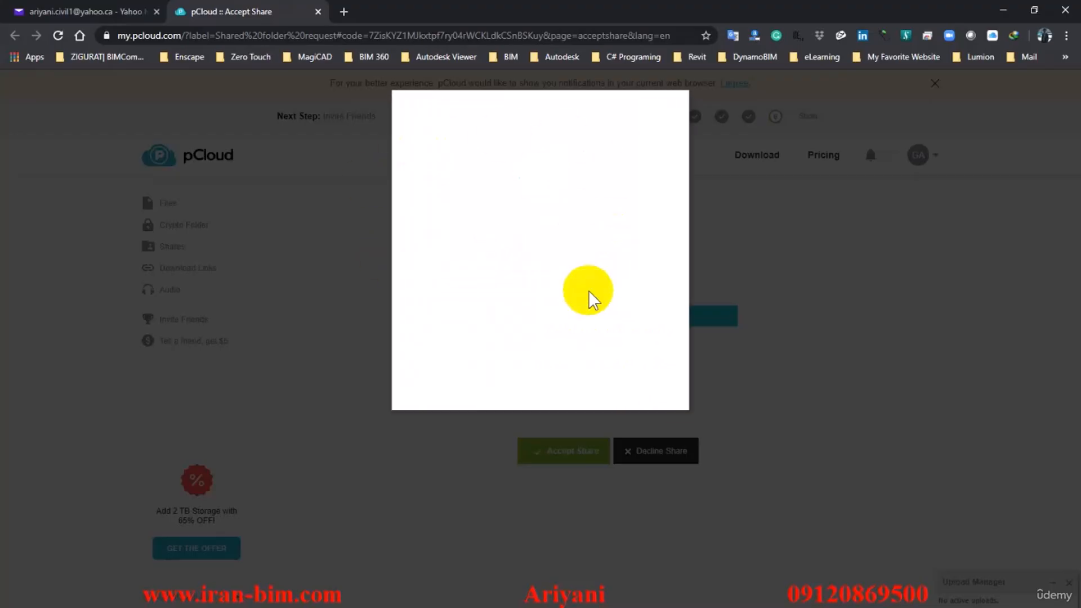
scroll(487, 223, "down", 2)
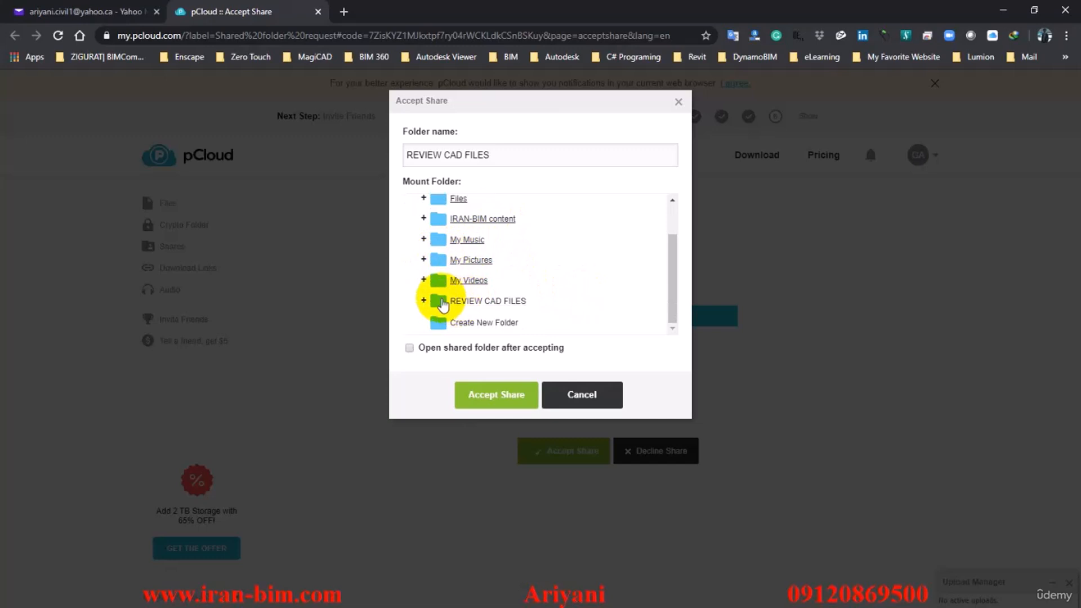
left_click(455, 305)
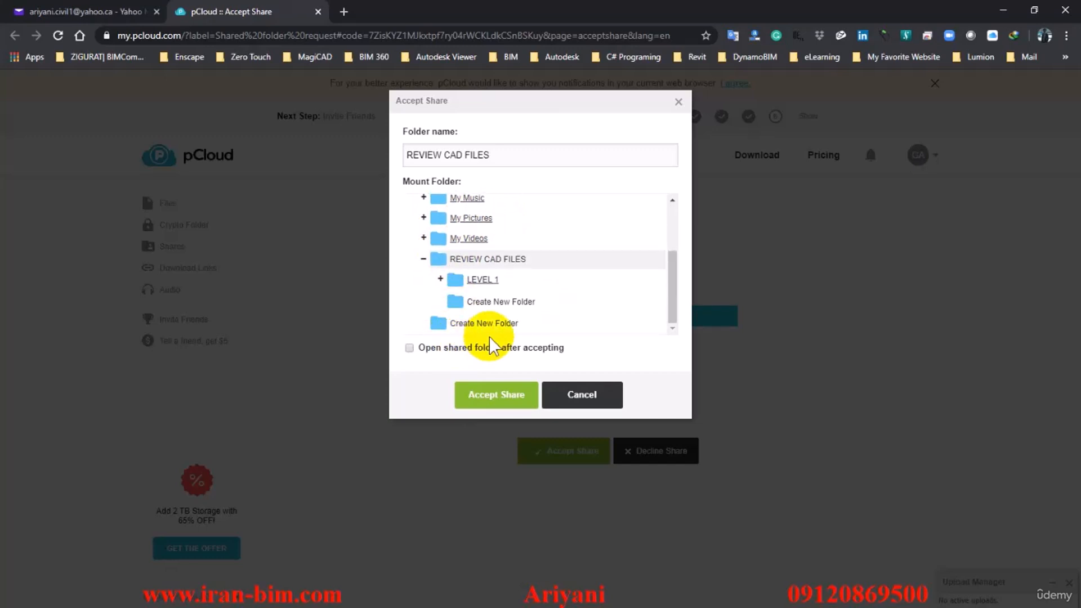
left_click(485, 282)
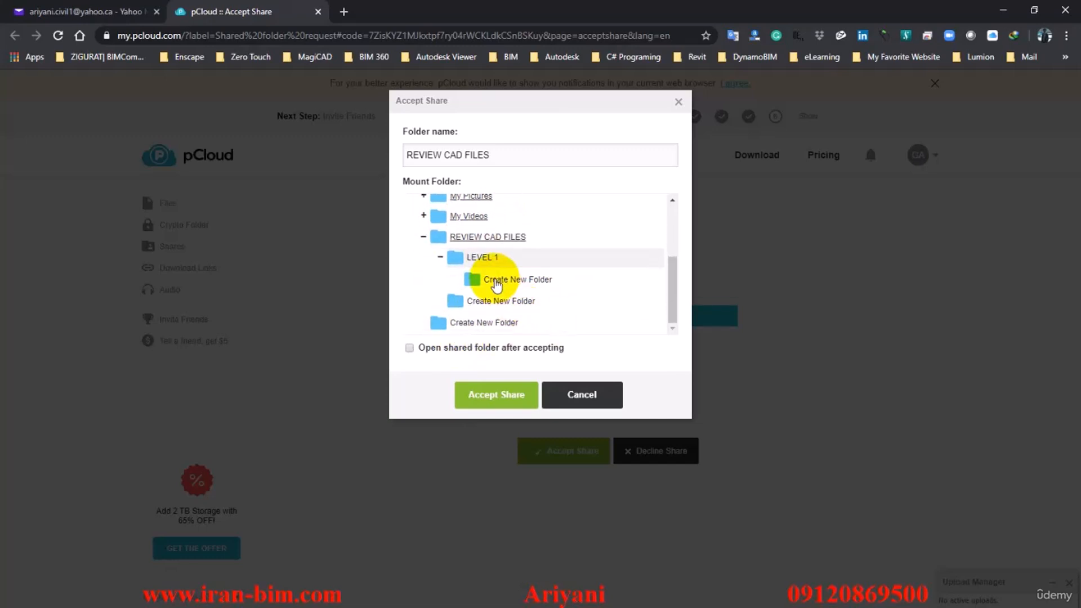
left_click(495, 279)
left_click(533, 393)
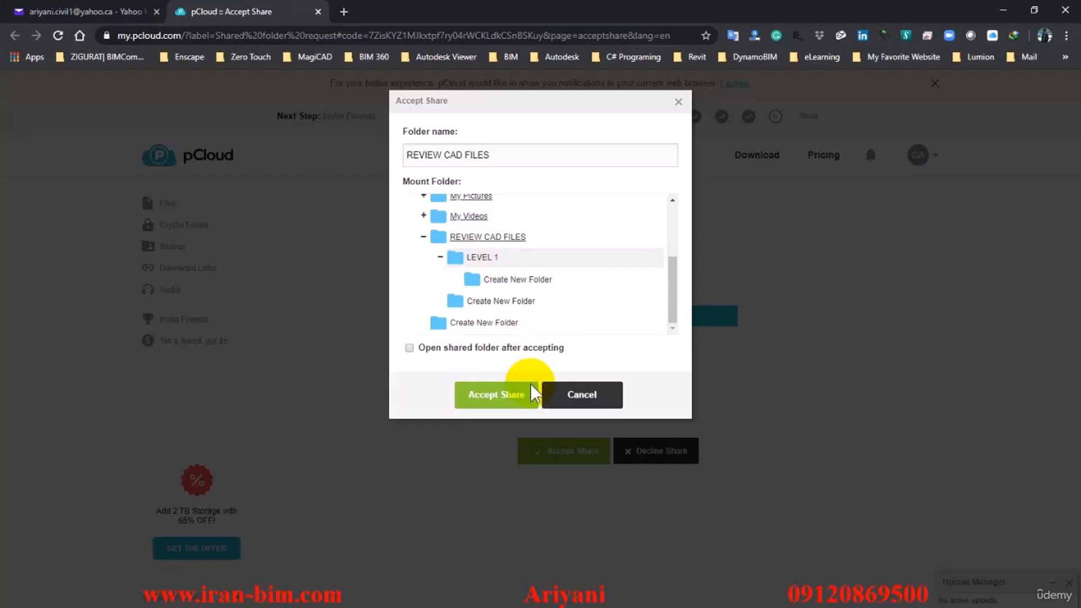
left_click(459, 236)
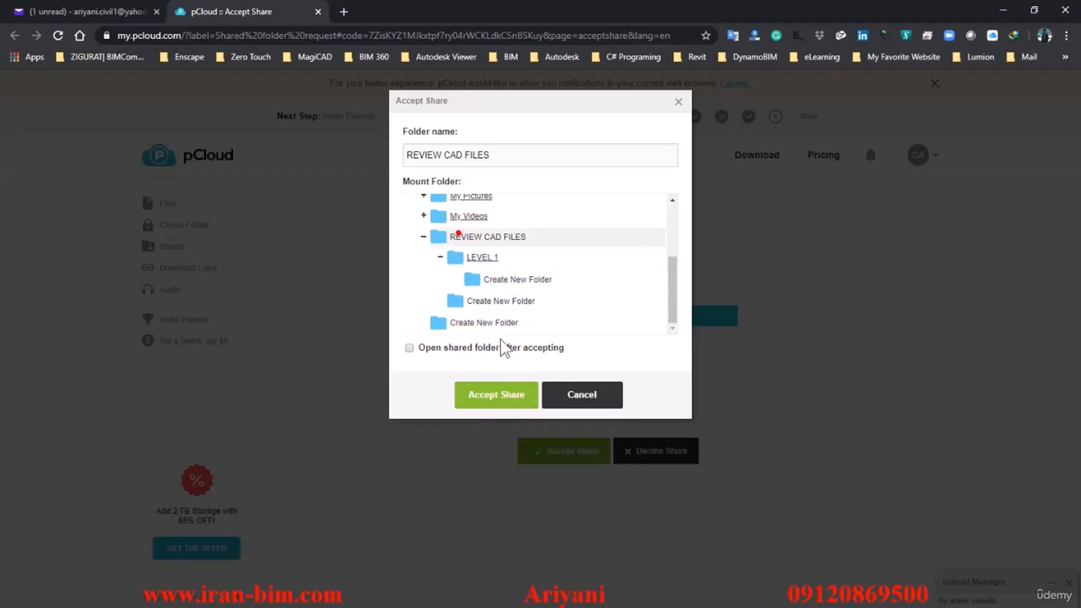
left_click(507, 396)
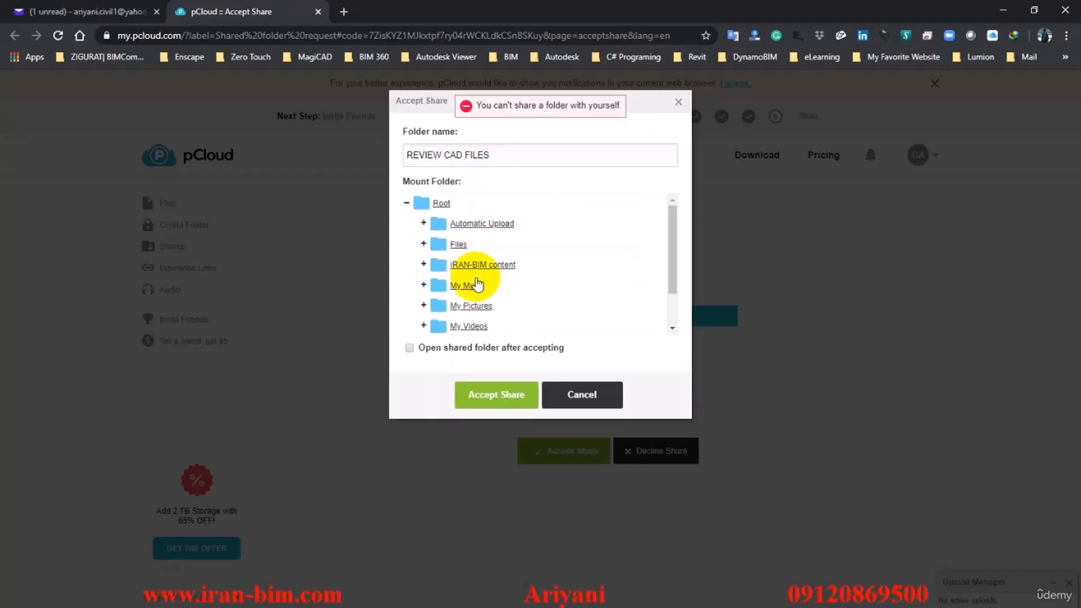
left_click(485, 397)
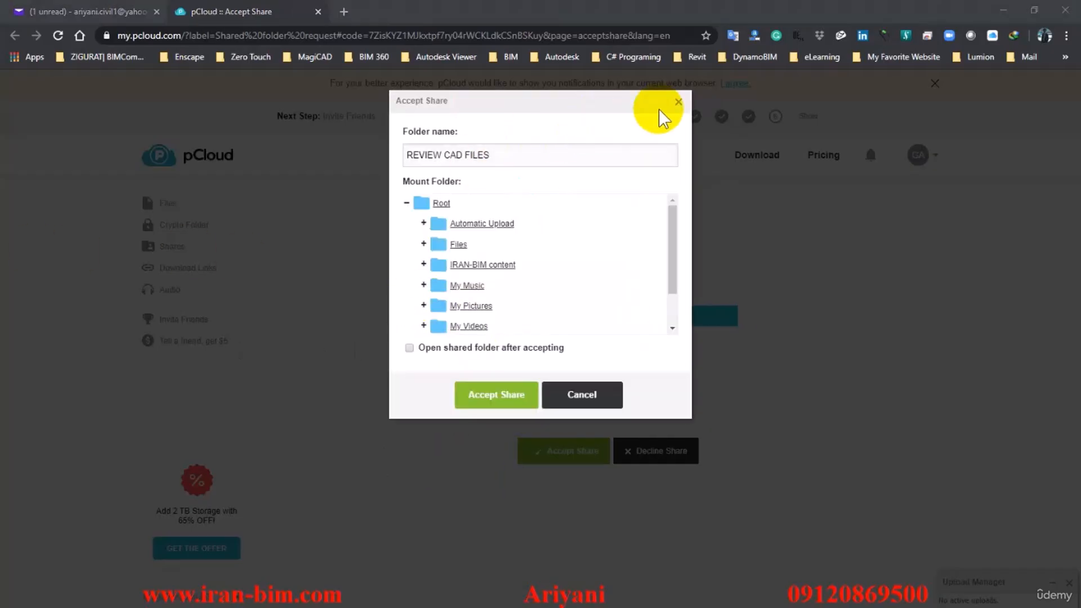
left_click(678, 101)
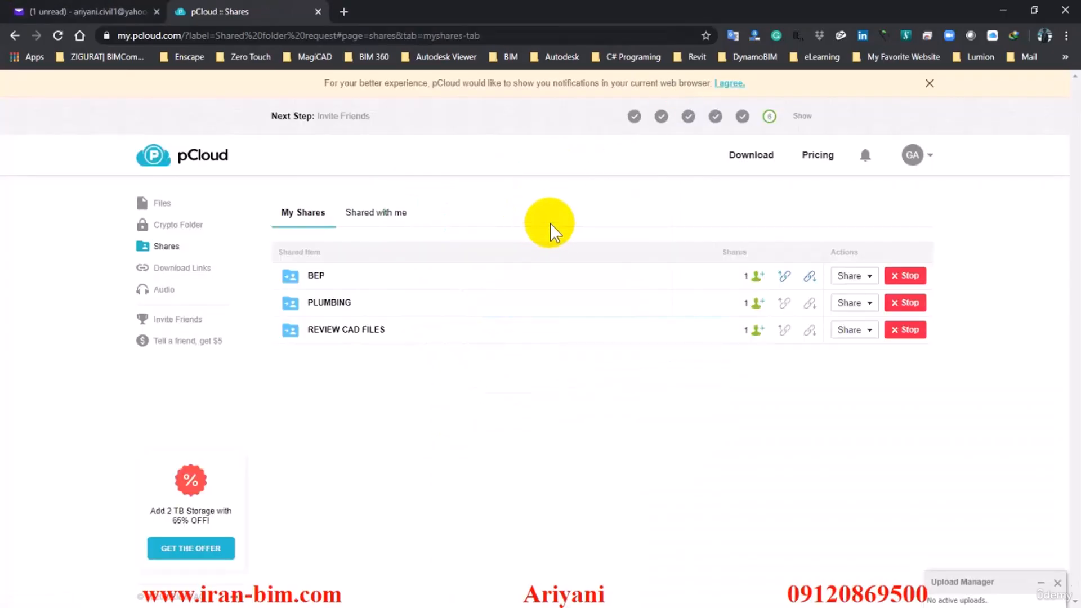
Step: Browse the shared REVIEW CAD FILES folder on the pCloud website and look inside its LEVEL 1 folder
left_click(161, 246)
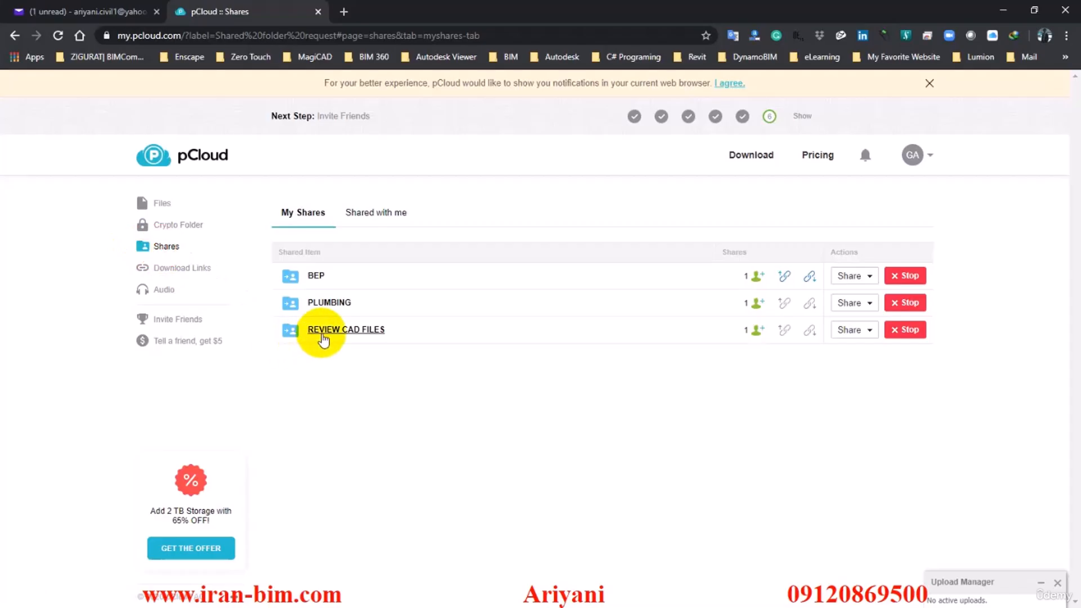
left_click(323, 331)
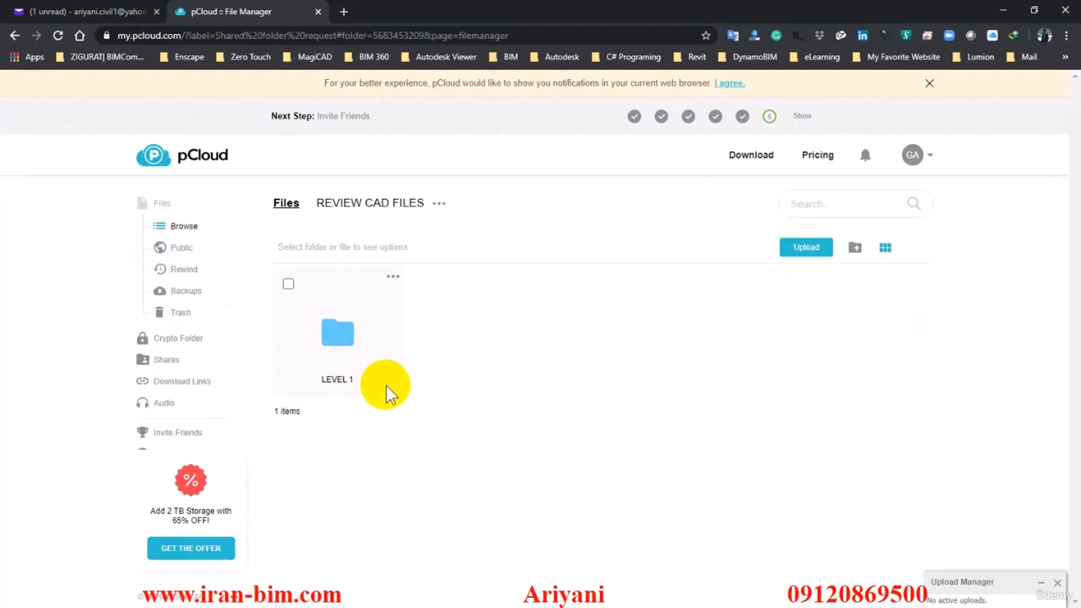
left_click(340, 338)
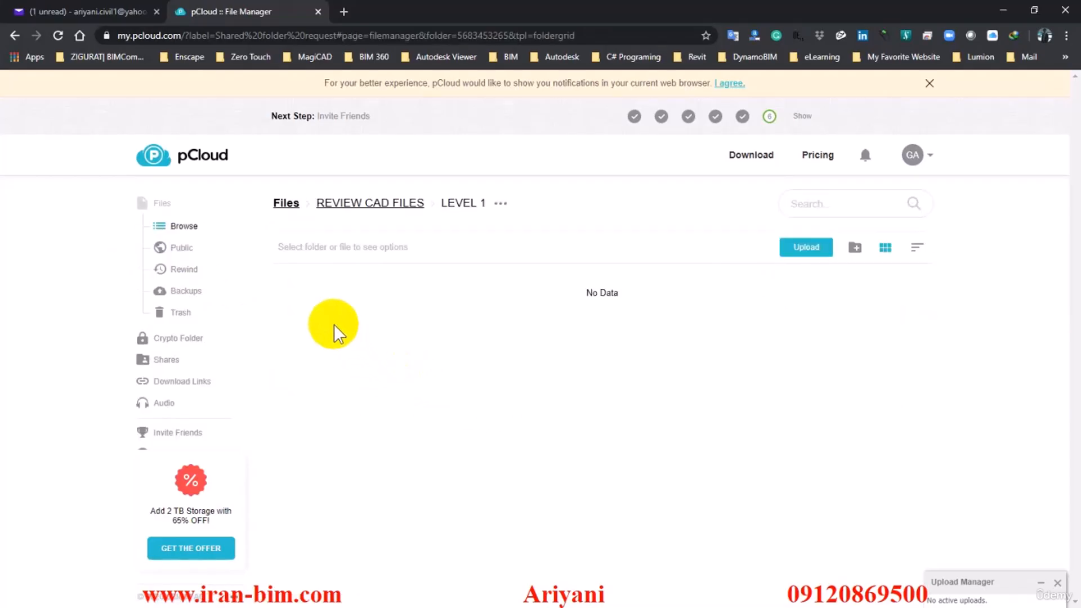
key("BackSpace")
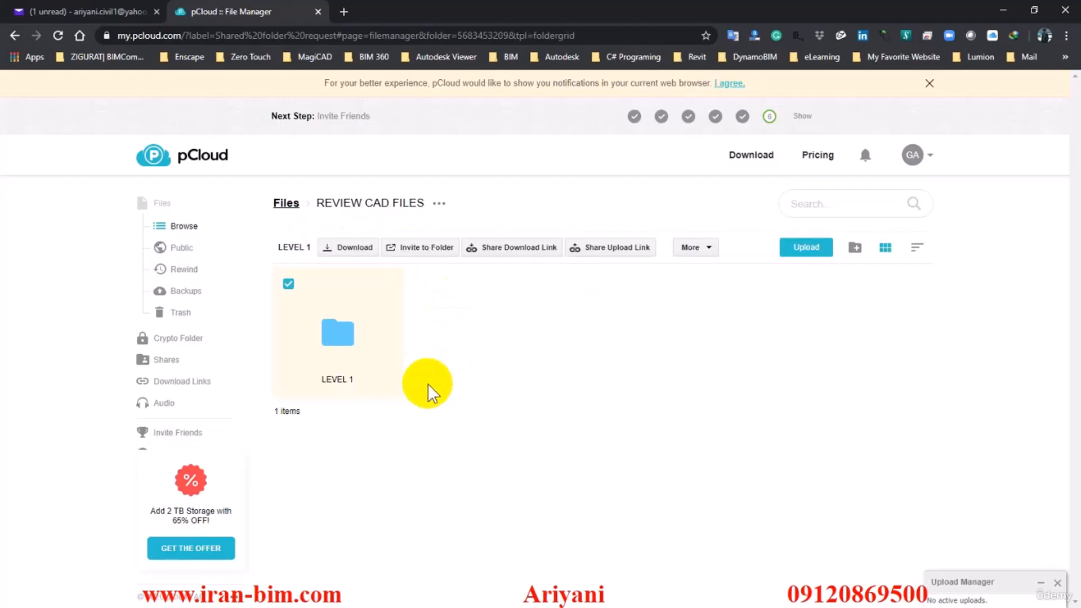
left_click(344, 341)
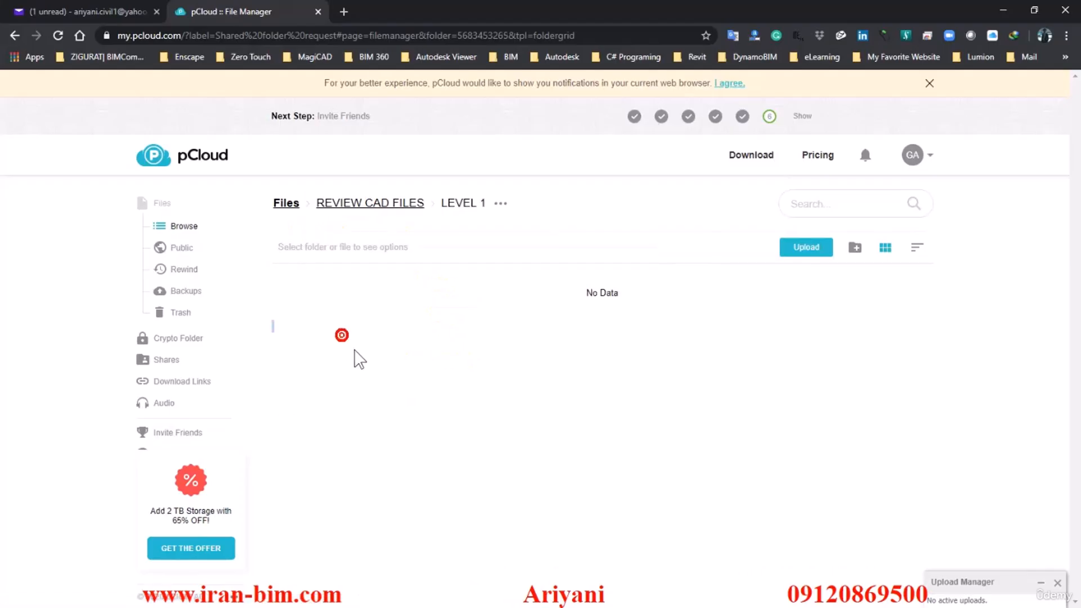
Step: Switch back to pCloud Drive and stop sharing the PLUMBING and BEP folders
left_click_drag(393, 13, 1080, 107)
left_click(135, 303)
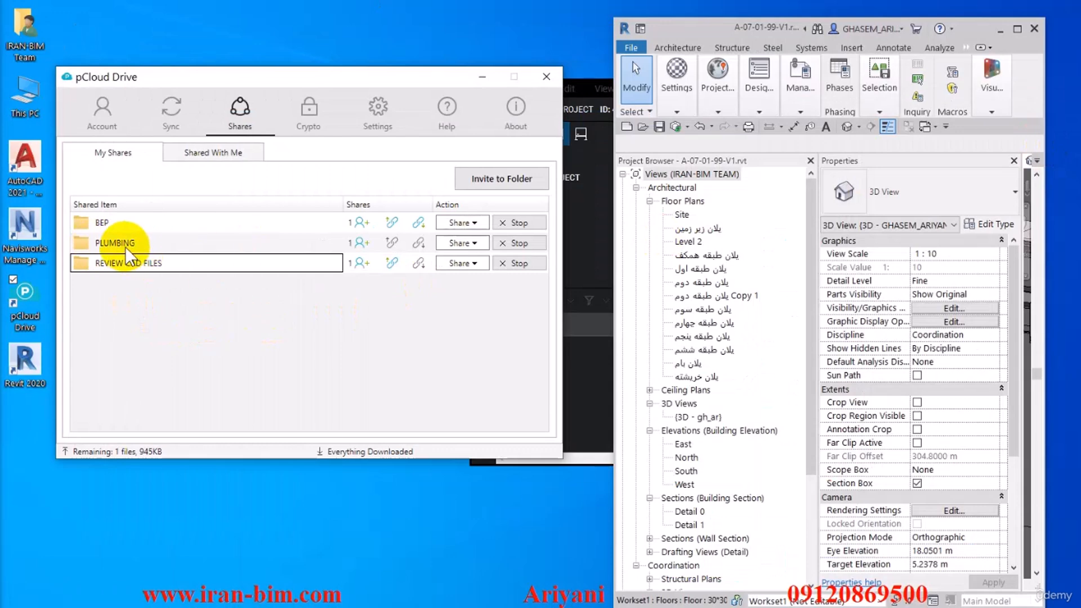
left_click(518, 240)
left_click(585, 359)
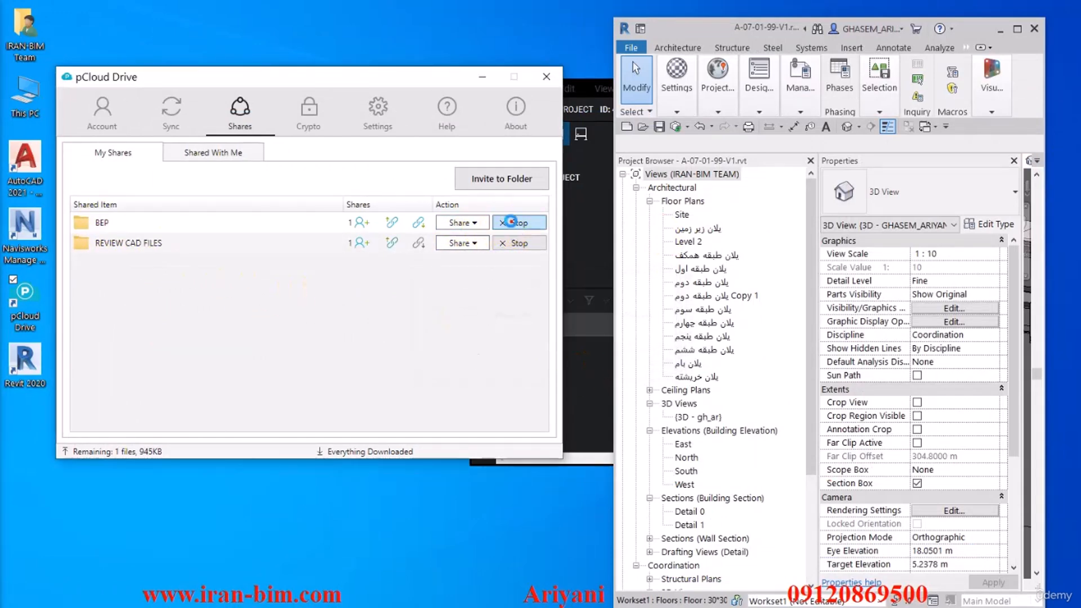
left_click(518, 223)
left_click(585, 359)
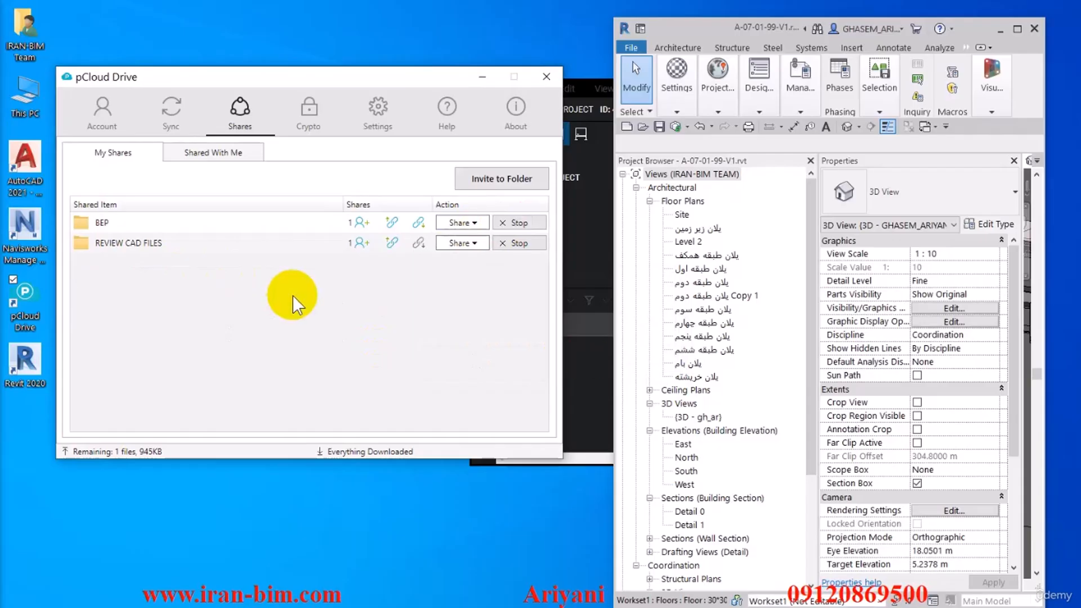
Step: Compare the own and received share lists, then try to stop sharing the BEP folder and dismiss the error dialog
left_click(188, 152)
left_click(120, 152)
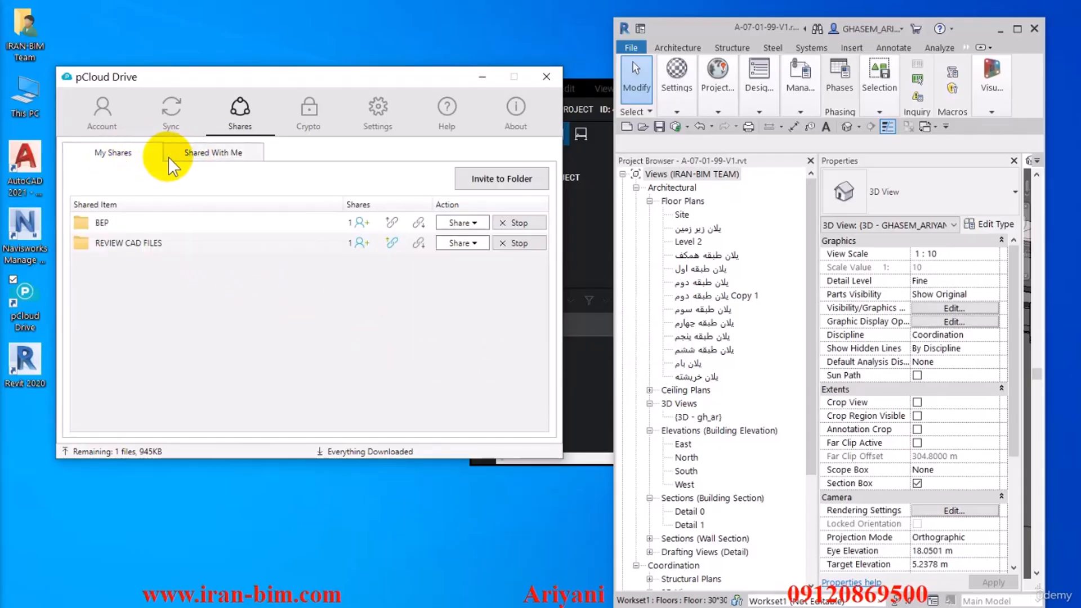
left_click(197, 152)
left_click(113, 152)
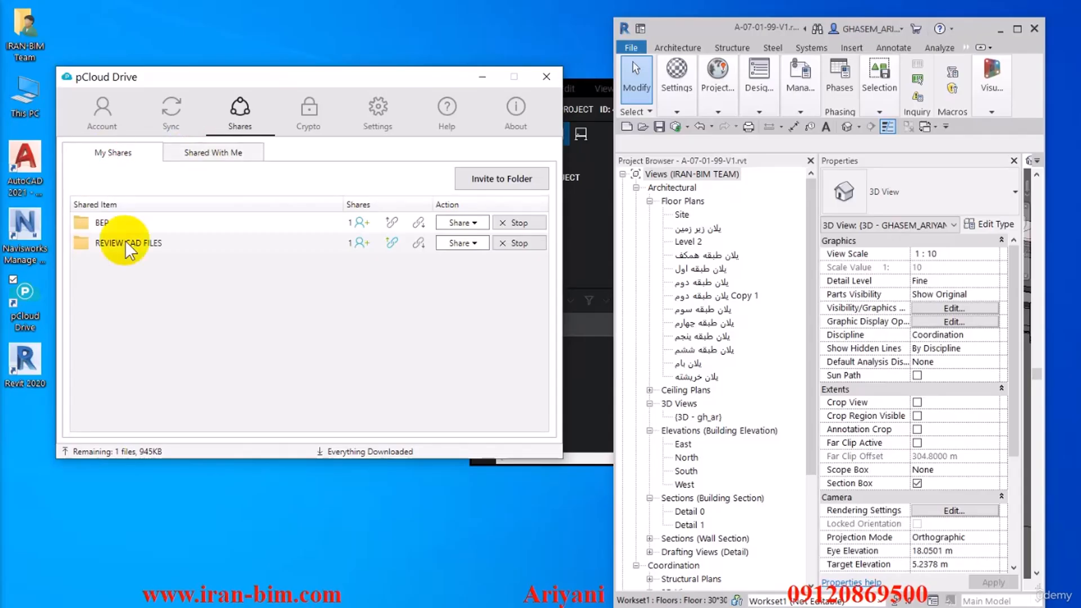
left_click(103, 224)
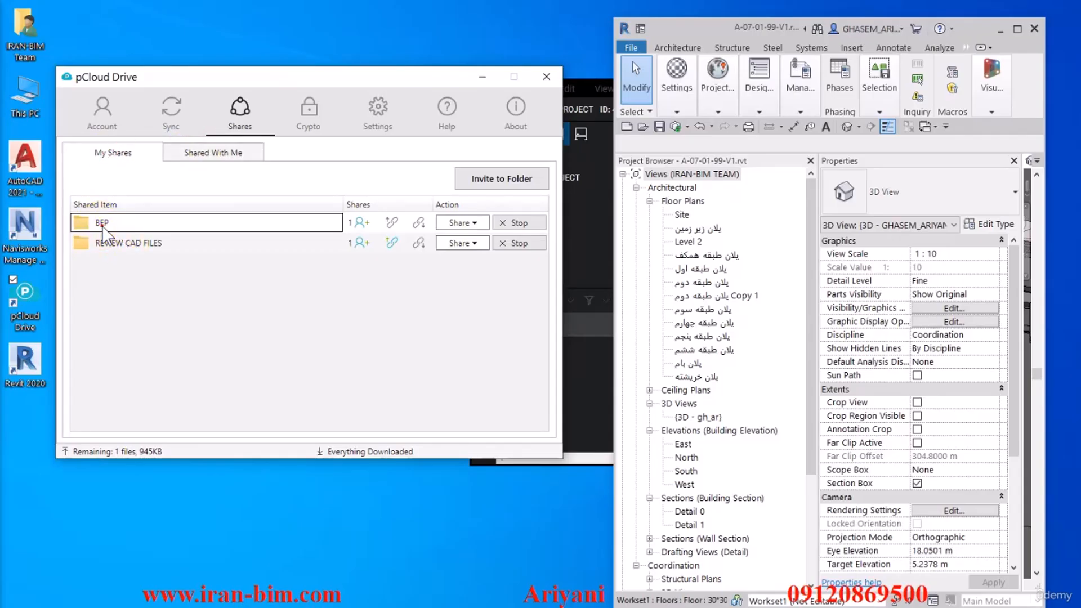
left_click(515, 223)
left_click(584, 359)
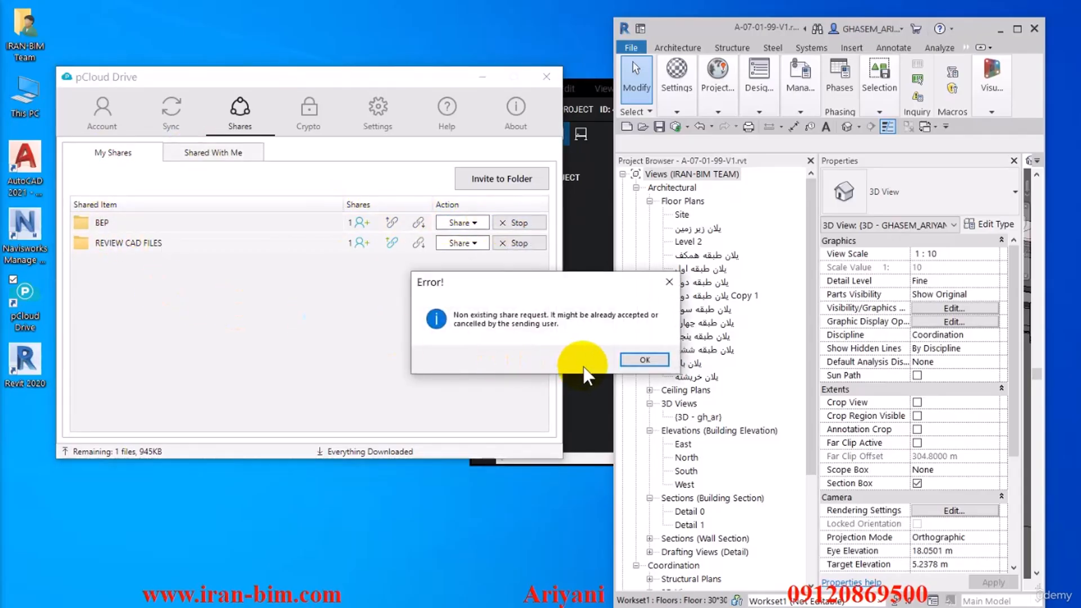
left_click(643, 359)
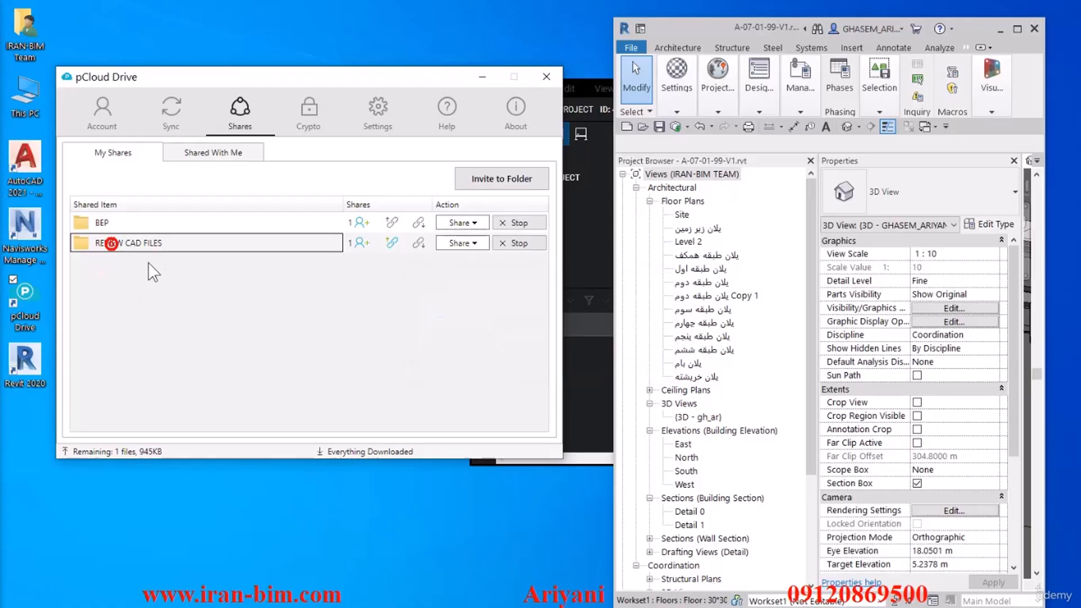
Step: Open the shared REVIEW CAD FILES folder on pCloud Drive (P:) and look inside its LEVEL 1 subfolder
double_click(134, 251)
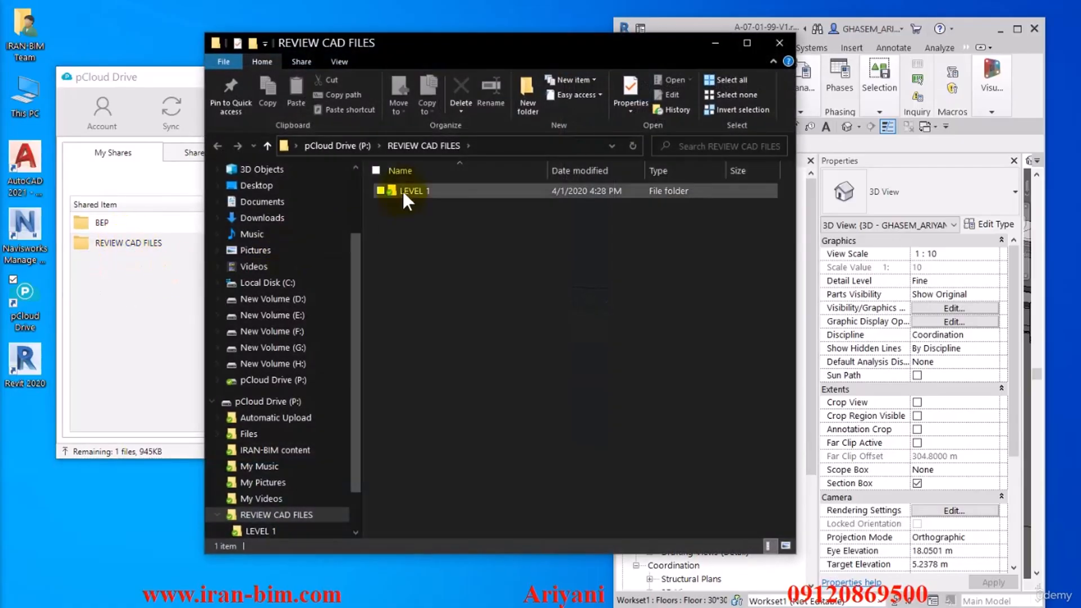
left_click(402, 191)
mouse_move(518, 59)
left_mouse_down()
mouse_move(377, 21)
mouse_move(476, 74)
mouse_move(515, 66)
left_mouse_up()
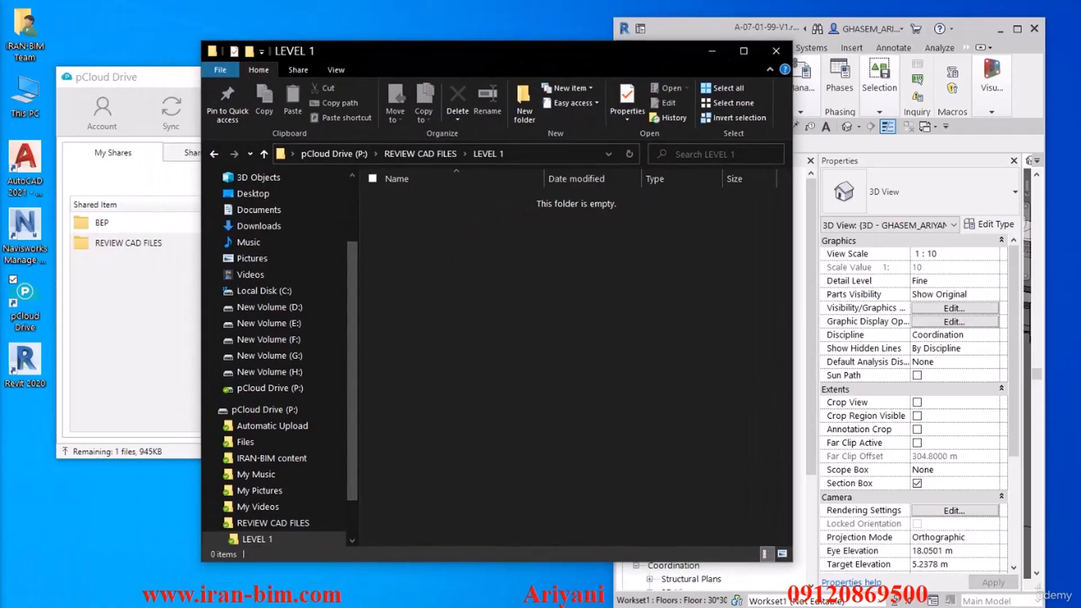
key("super+Down")
key("alt+Tab")
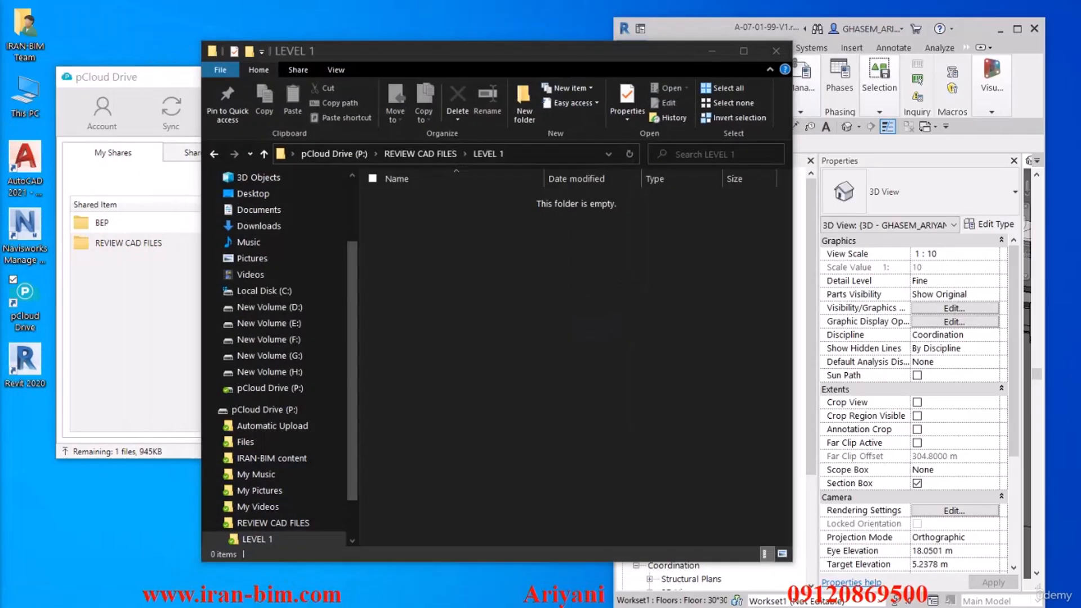
Step: In a second File Explorer window, browse drive G: through K, BIM Course IRAN-BIM, 04-Mechanical and FILES to REVIEW CAD FILES
key("super+e")
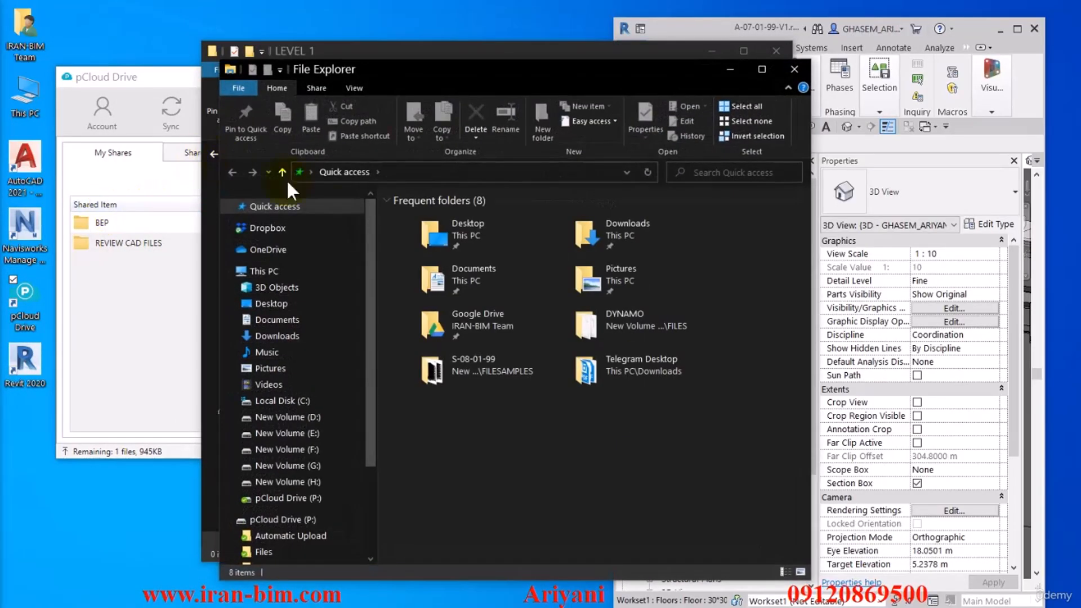
left_click(309, 468)
double_click(419, 220)
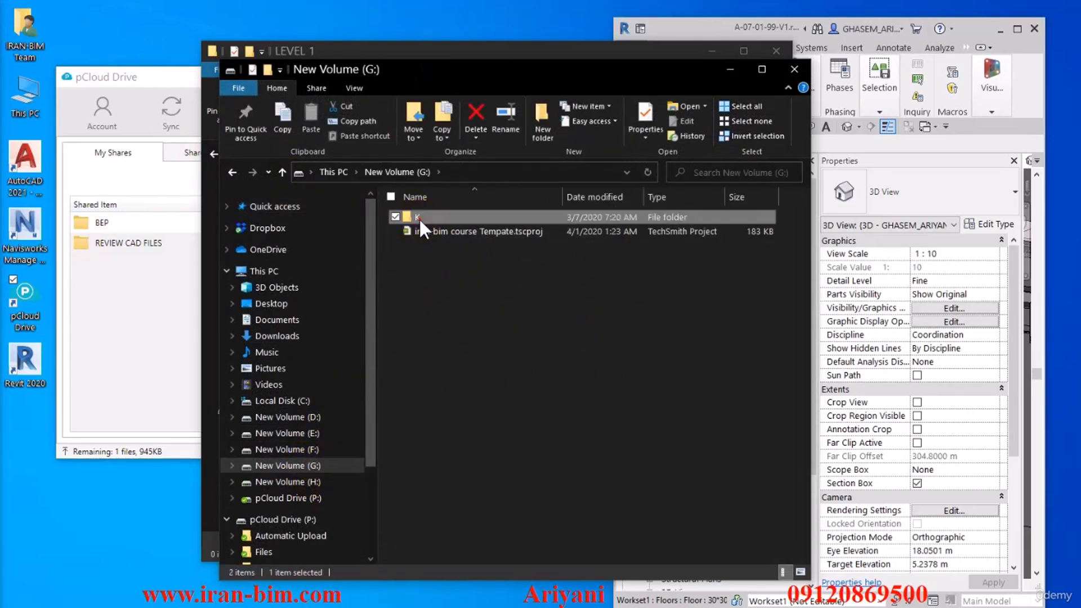
double_click(449, 401)
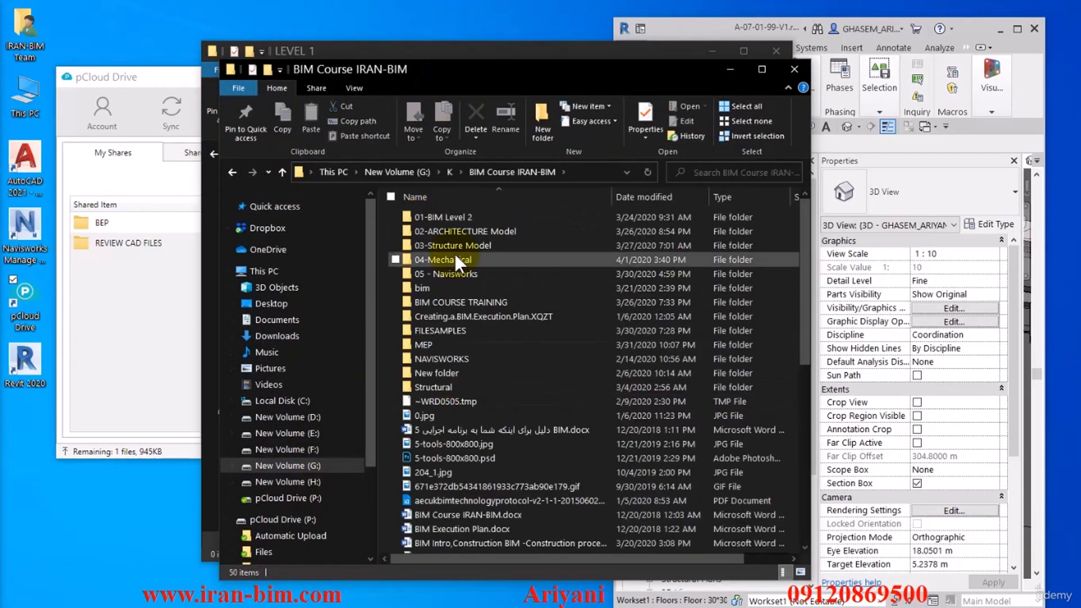
left_click(454, 258)
double_click(454, 258)
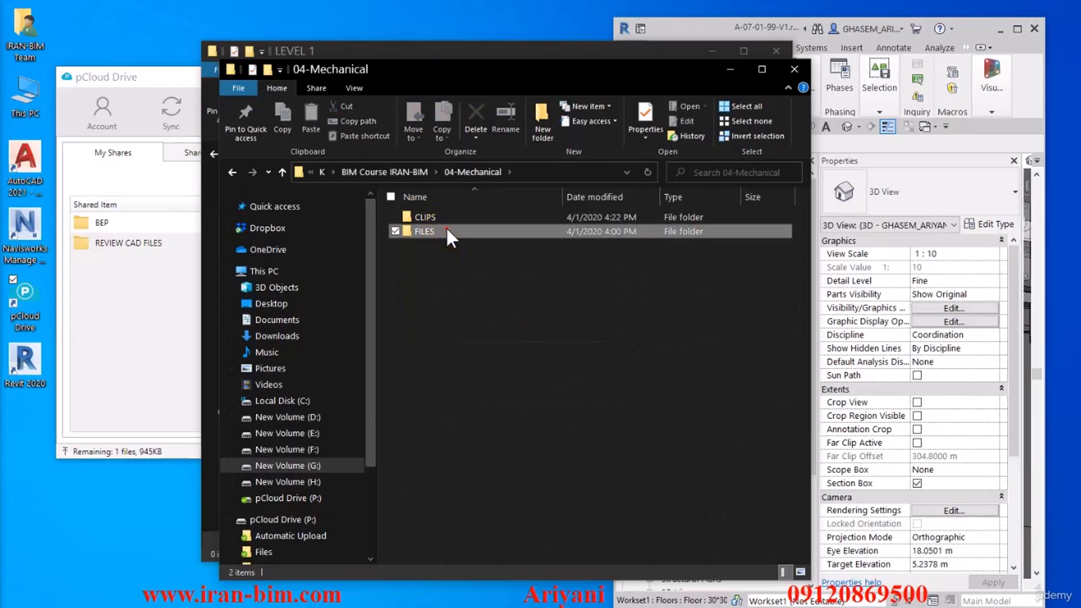
double_click(446, 226)
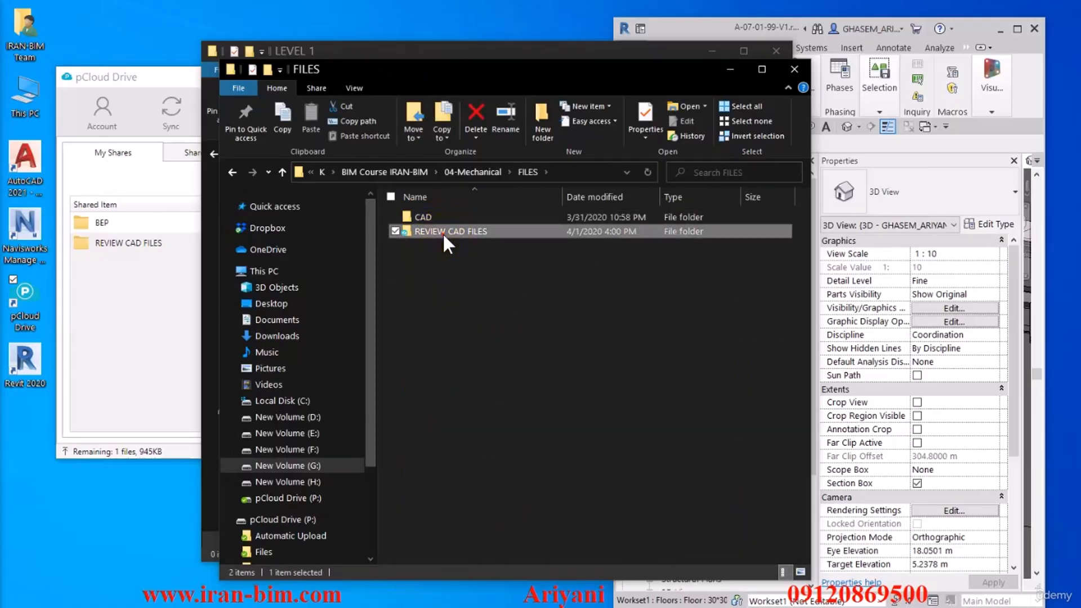
double_click(442, 232)
double_click(437, 217)
left_click(438, 218)
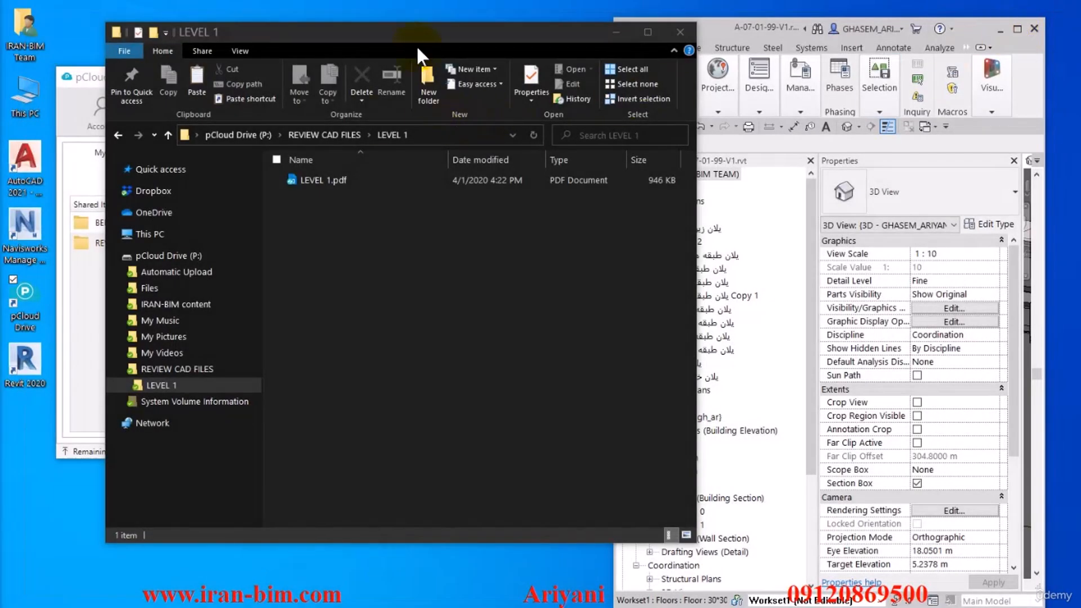
Step: Switch to pCloud Drive, check the account storage and the synced folders, and close its window
left_click(86, 92)
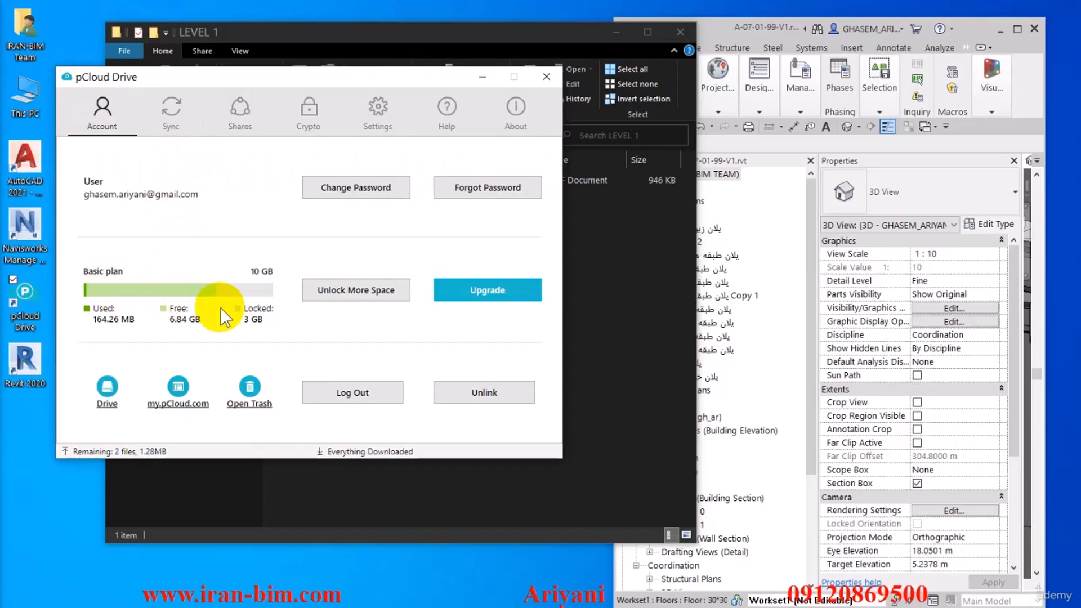
left_click(238, 130)
left_click(166, 116)
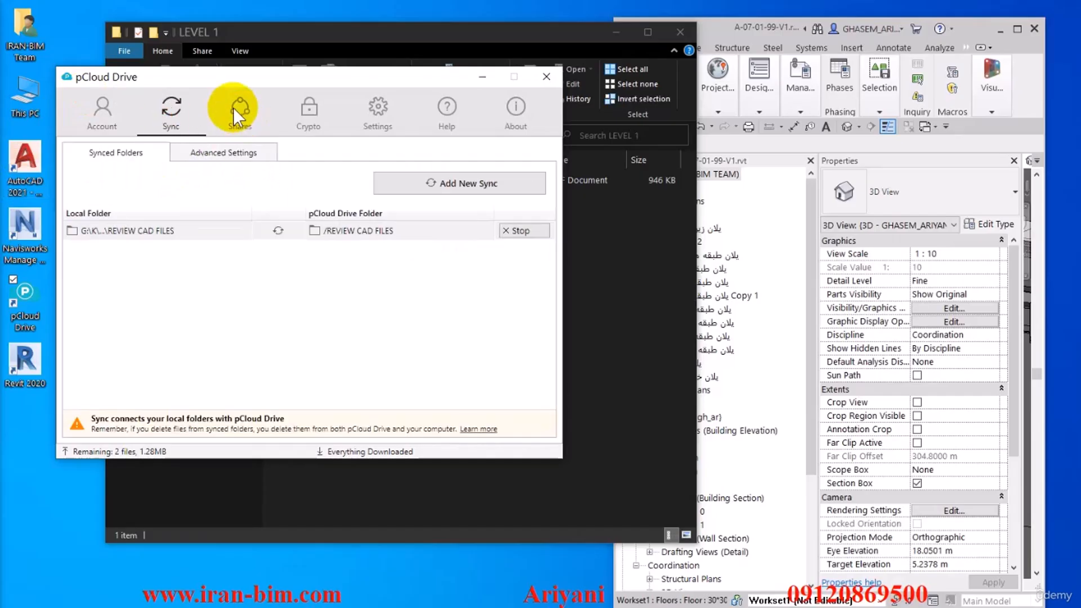
left_click(546, 77)
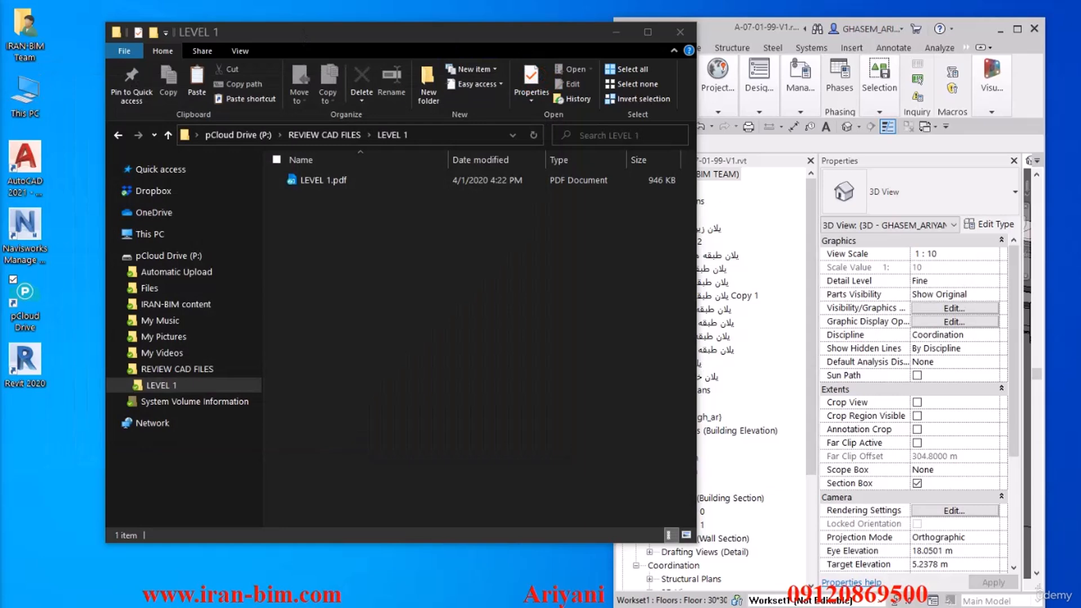
Step: Switch to Bluebeam Revu, maximize its window and narrow the project panels to give the LEVEL 1 drawing more room
key("alt+Tab")
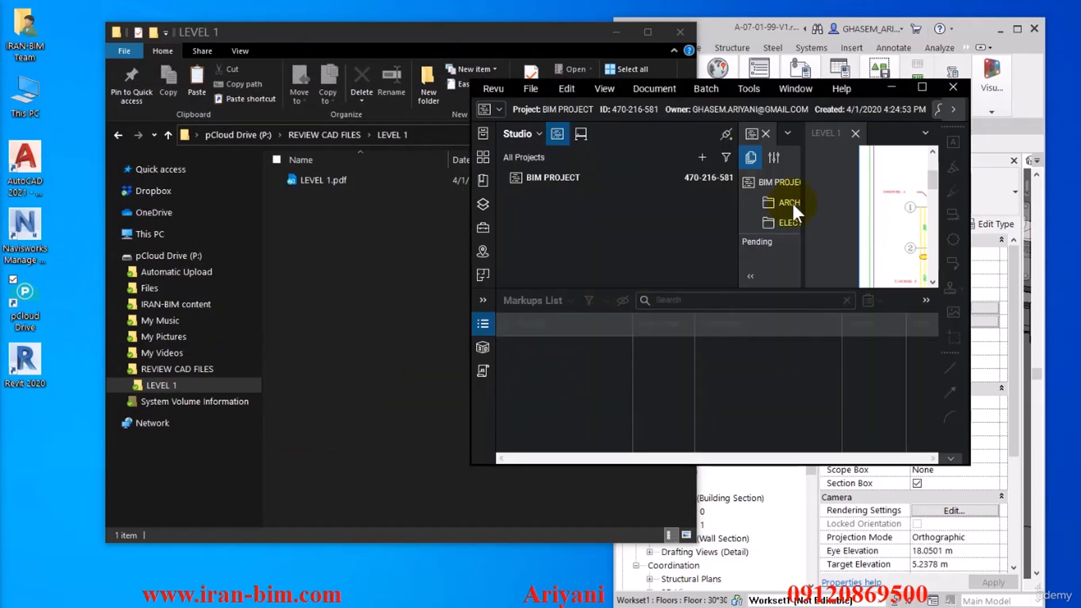
left_click(922, 87)
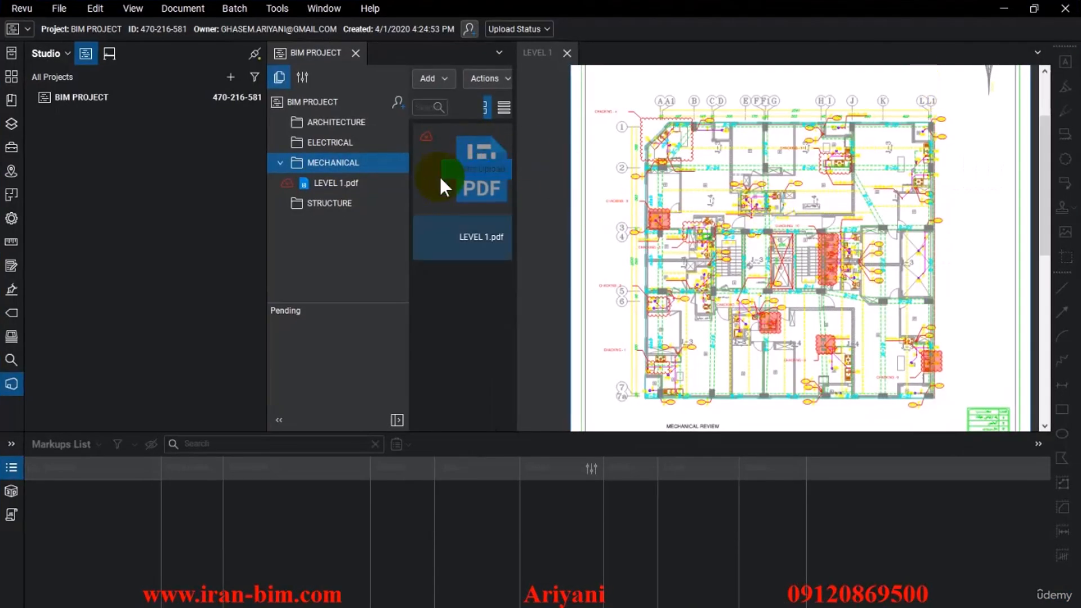
double_click(455, 216)
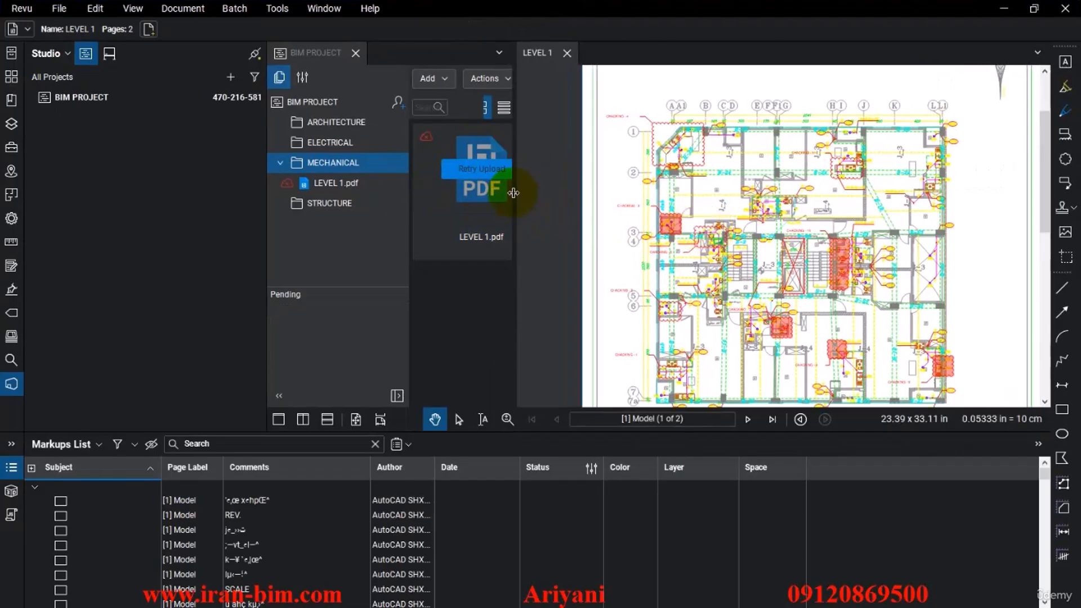
left_click(264, 118)
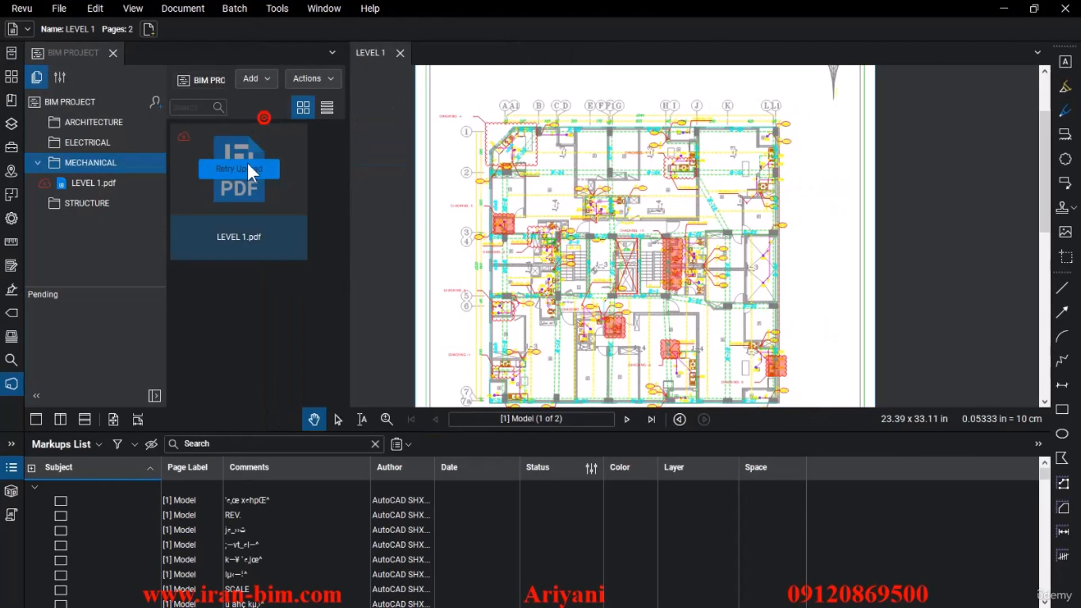
left_click(166, 144)
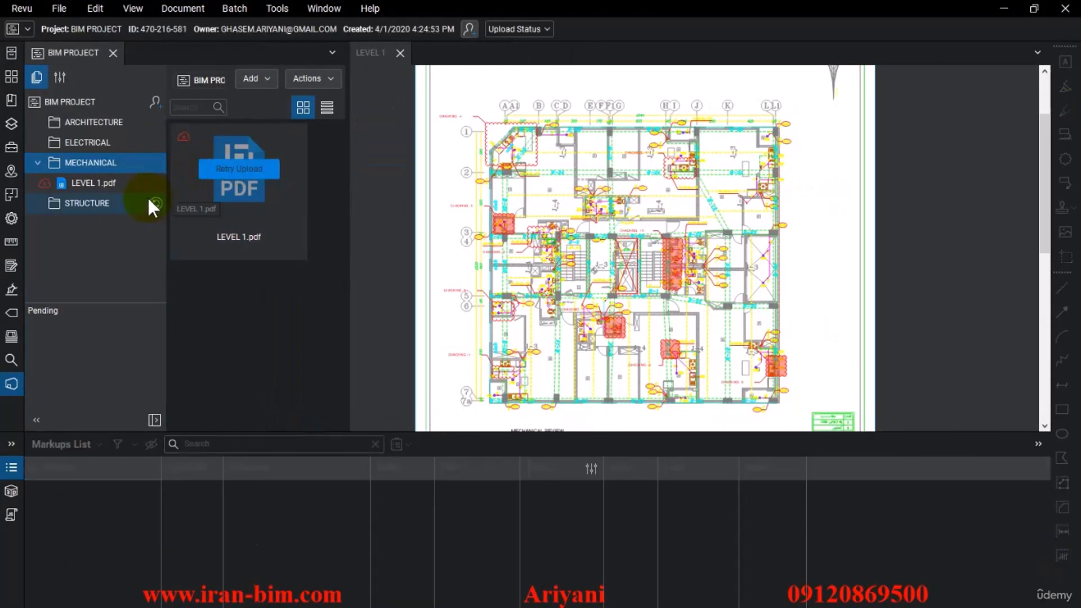
mouse_move(347, 171)
left_mouse_down()
mouse_move(171, 180)
mouse_move(212, 181)
mouse_move(224, 208)
left_mouse_up()
Step: Examine the clash review clouds and checking callouts across the LEVEL 1 mechanical plan
scroll(447, 285, "up", 6)
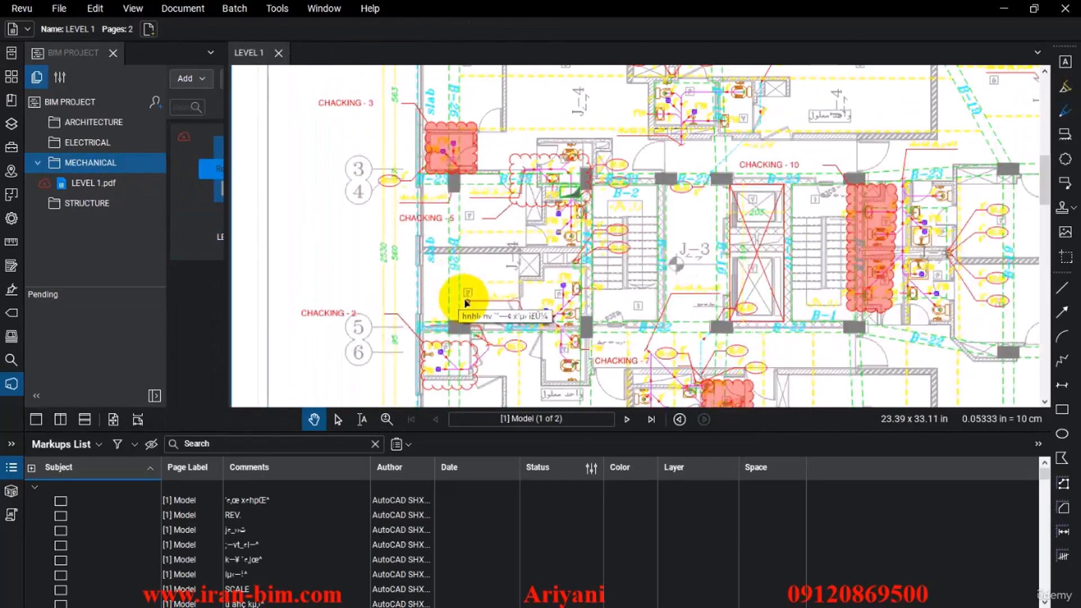
left_click_drag(457, 295, 300, 238)
scroll(557, 283, "up", 1)
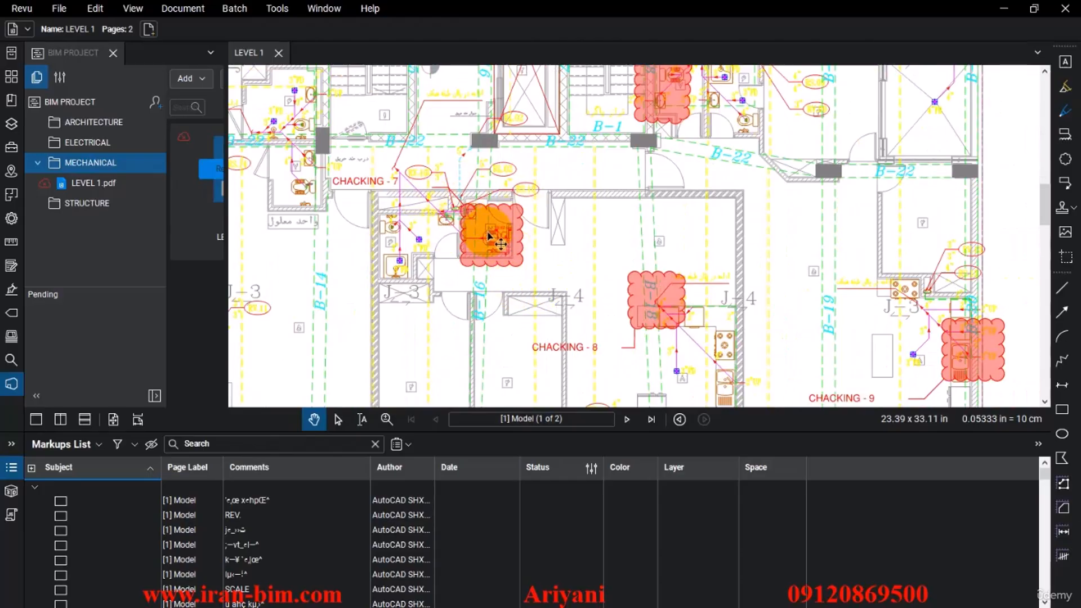
scroll(489, 236, "down", 5)
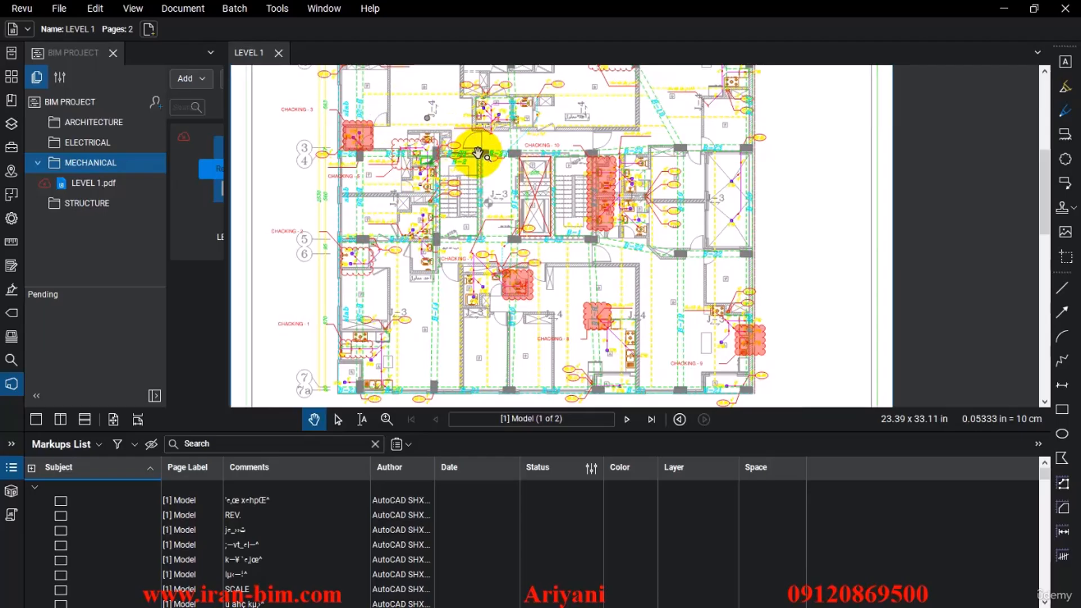
scroll(495, 186, "down", 3)
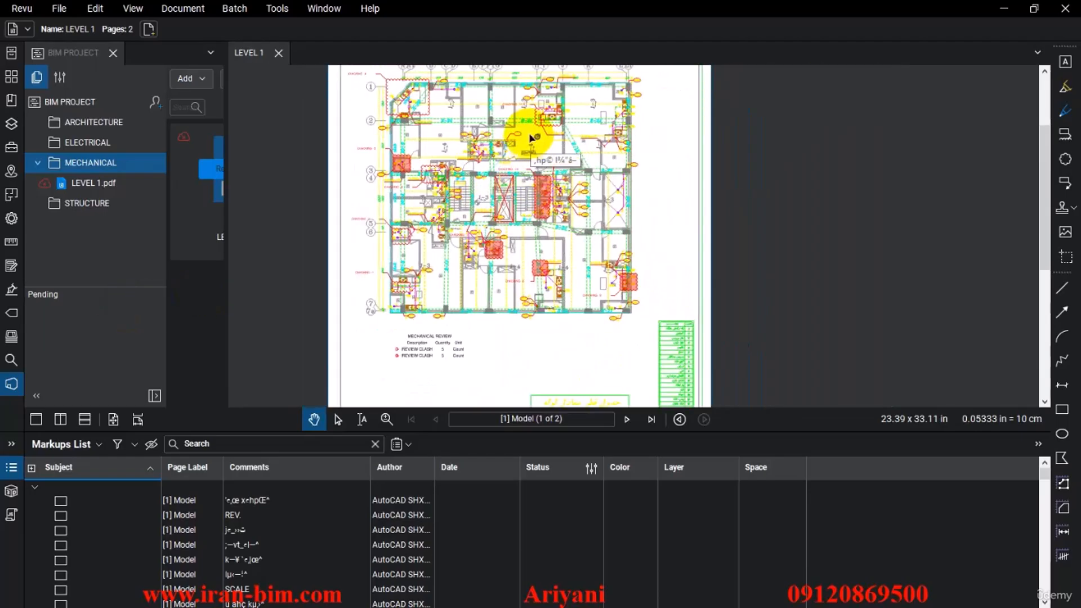
scroll(517, 160, "up", 3)
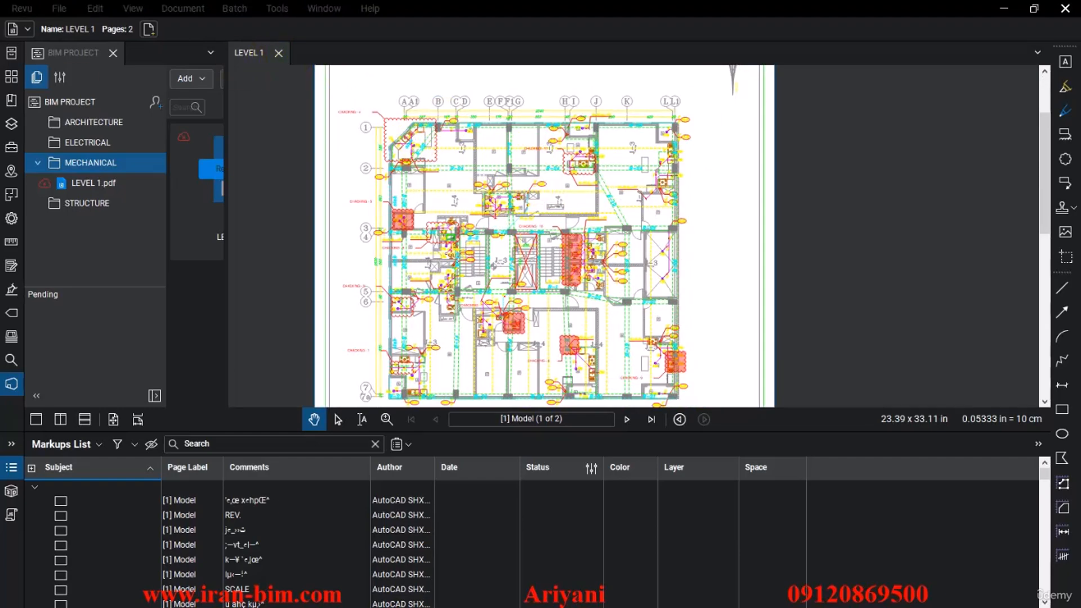
Step: Switch to AutoCAD, maximize its window and bring up the mechanical plan sheets of the MEC-40135316 drawing
key("alt+Tab")
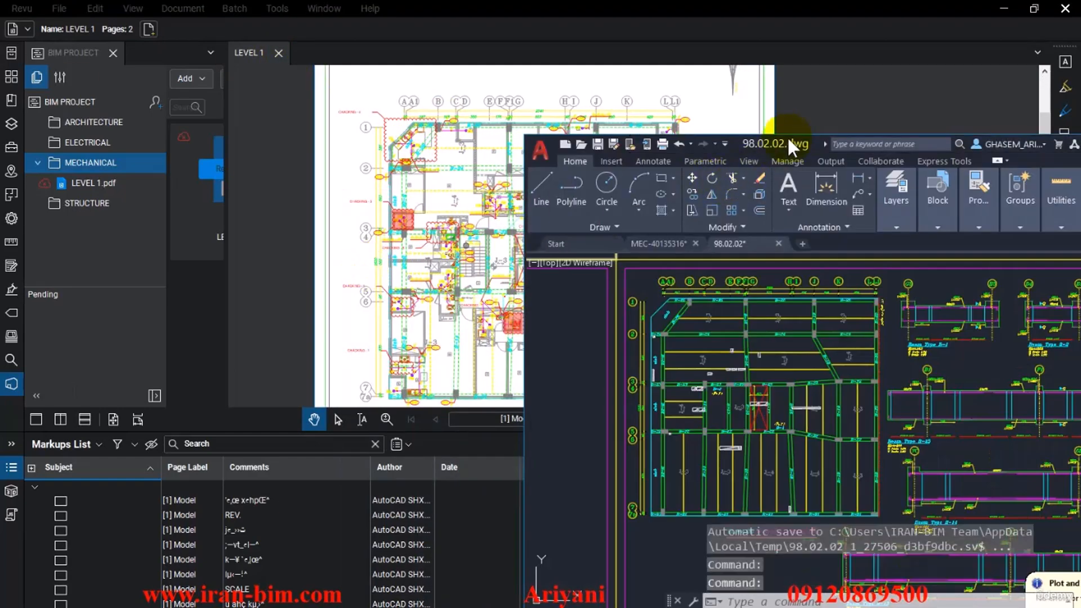
left_click_drag(787, 138, 372, 1)
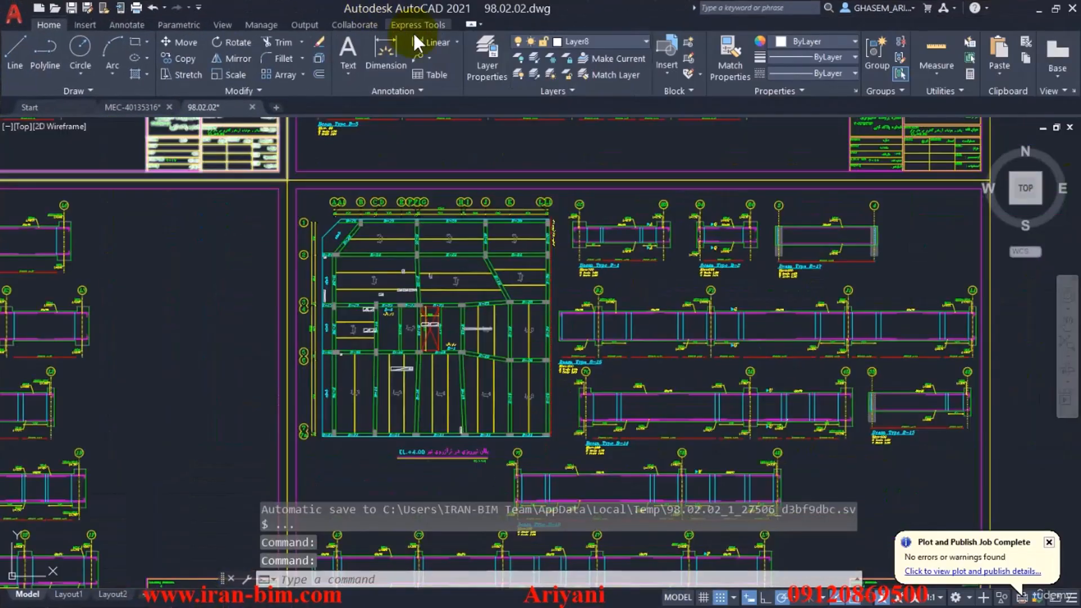
left_click(153, 106)
scroll(395, 267, "down", 2)
scroll(425, 292, "up", 2)
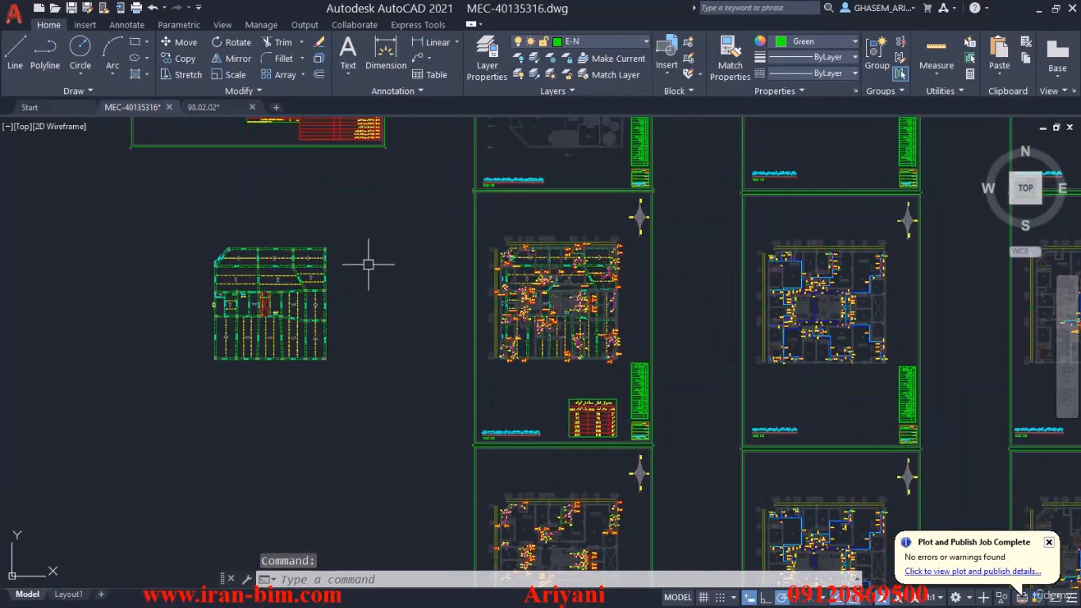
Step: Copy the mechanical sheet with the overlaid structural plan into a new drawing based on the acadiso.dwt template
left_click(691, 224)
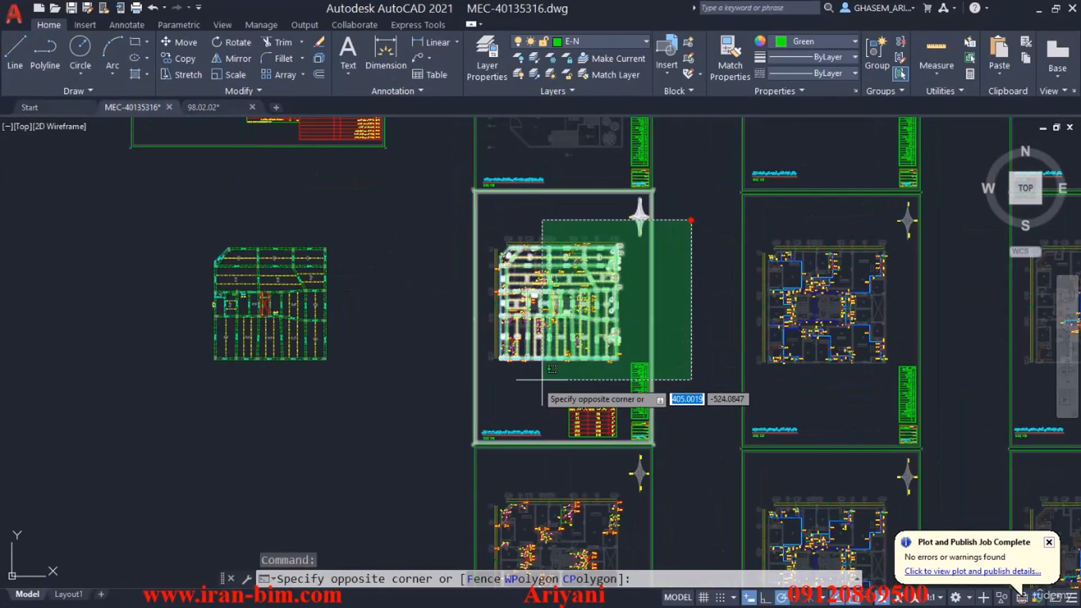
left_click(435, 451)
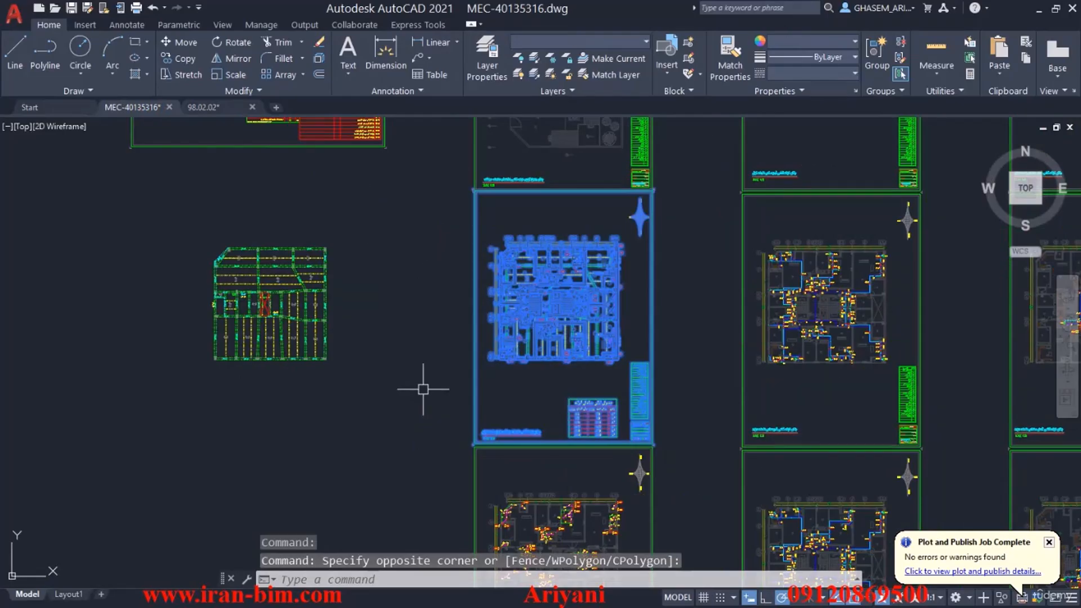
key("ctrl+c")
key("ctrl+n")
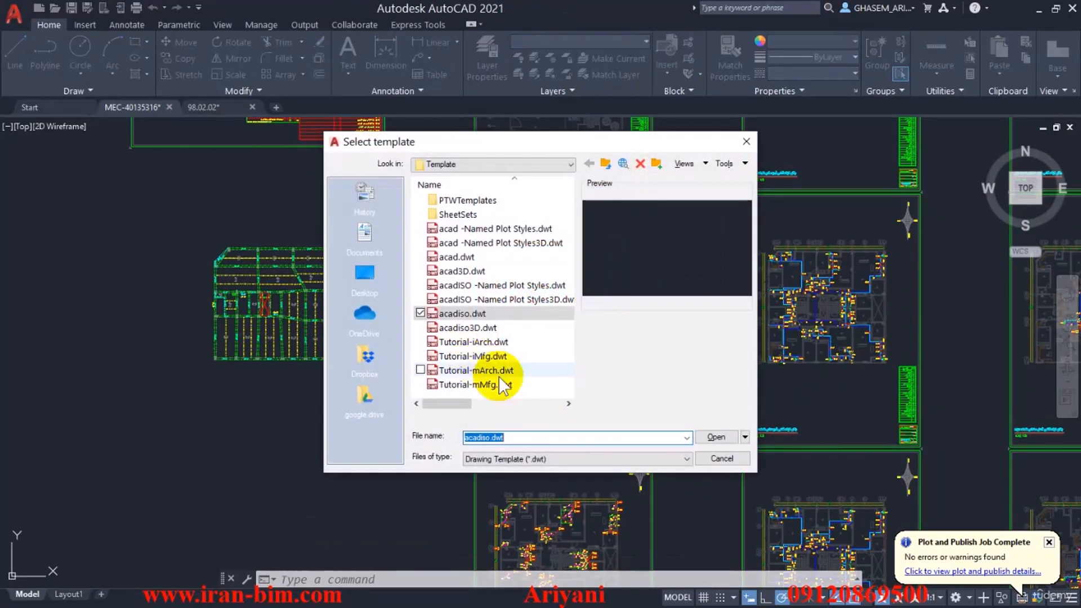
left_click(720, 434)
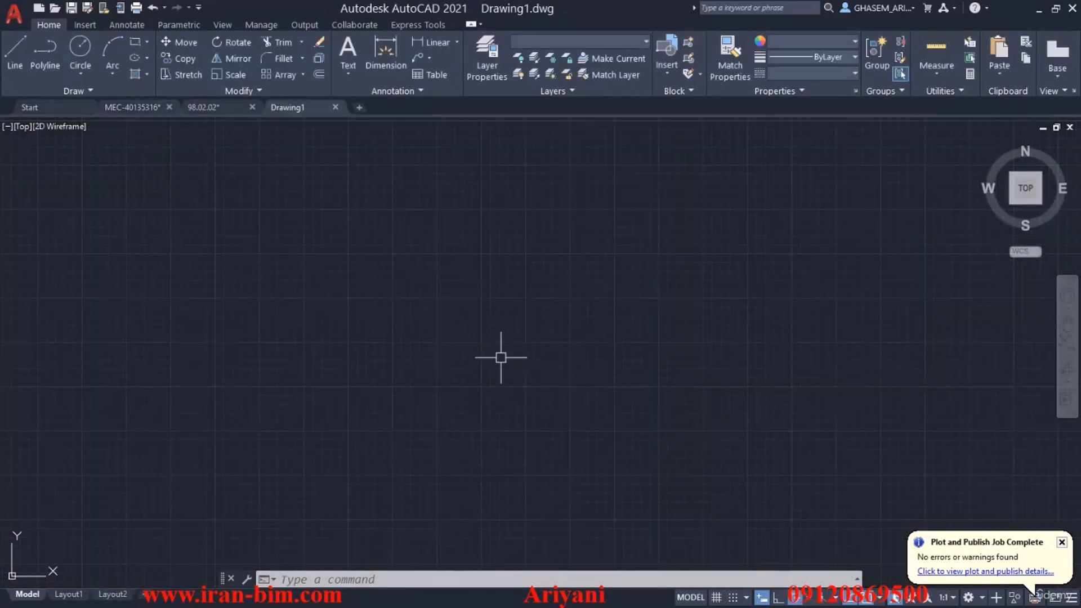
key("ctrl+v")
left_click(527, 403)
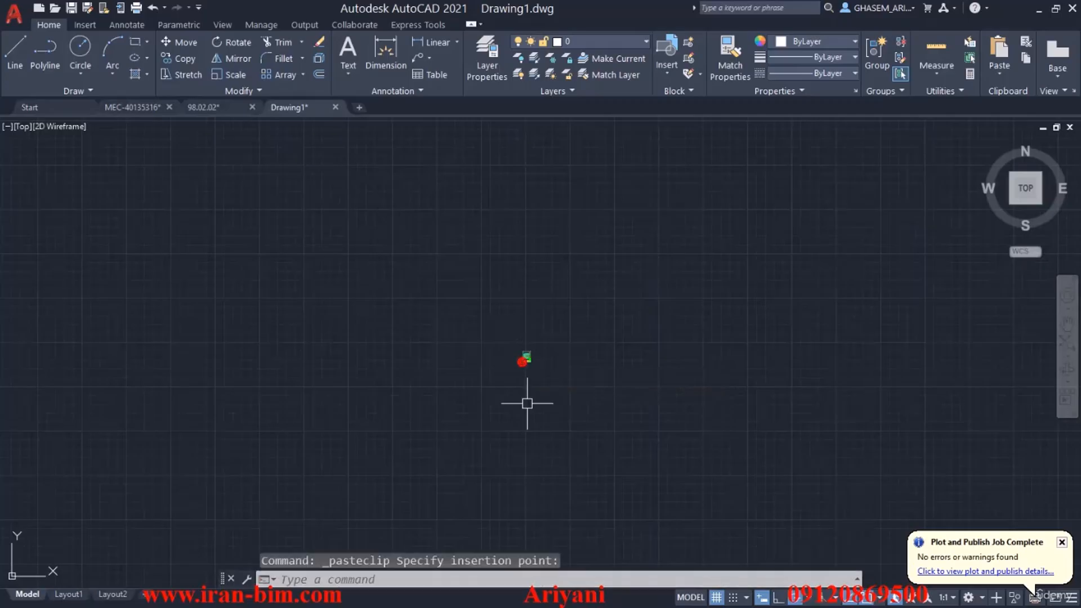
Step: Move the horizontal 4" sewer pipe near beam B-16, together with its diagonal segment, straight up toward the dashed green line
middle_click(527, 404)
middle_click(527, 404)
scroll(451, 241, "down", 3)
scroll(489, 274, "up", 8)
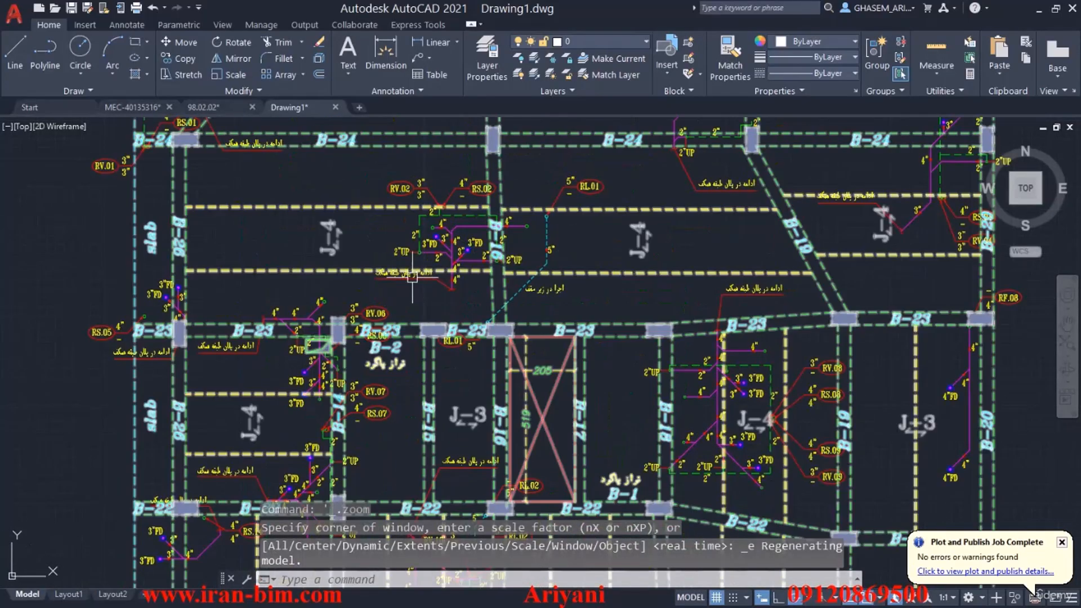
scroll(457, 259, "up", 4)
left_click_drag(458, 258, 450, 360)
scroll(444, 327, "up", 4)
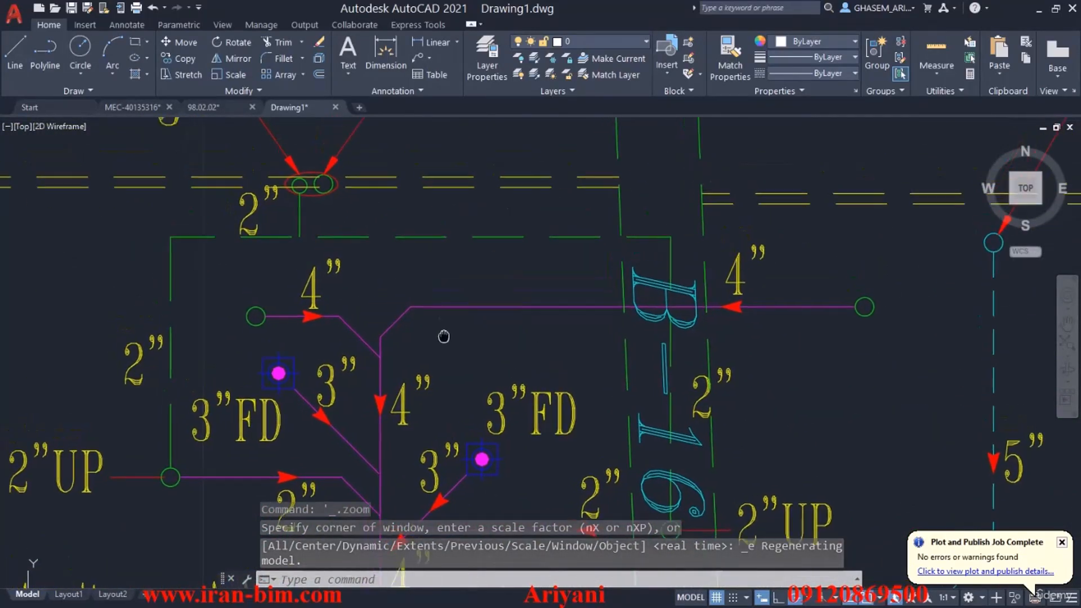
key("m")
key("Return")
left_click(458, 289)
left_click(431, 314)
key("Return")
left_click(431, 358)
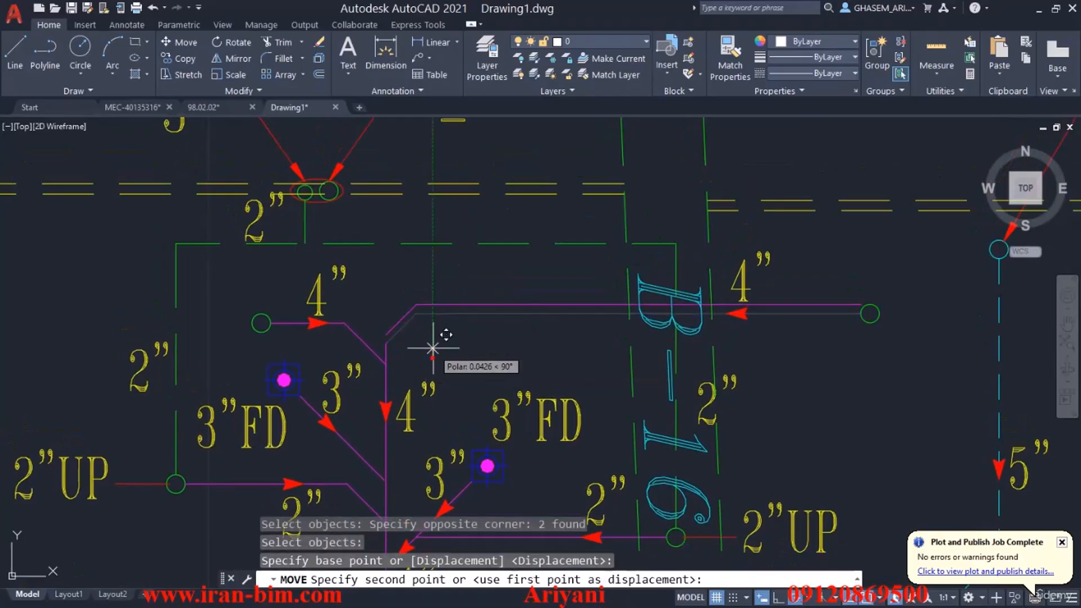
left_click(434, 317)
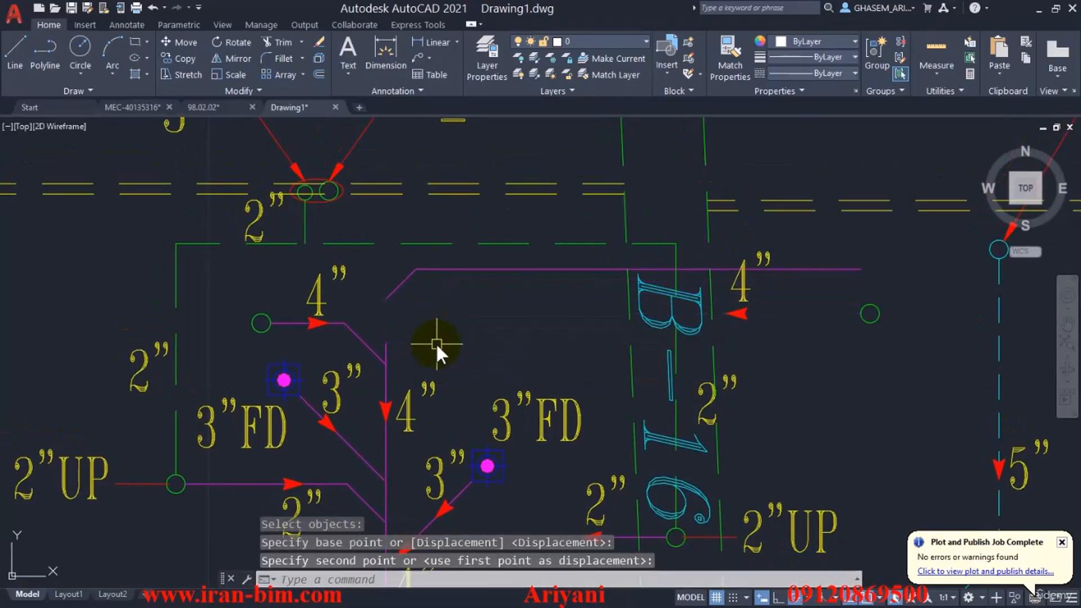
Step: Chamfer the moved diagonal segment with the vertical 4" pipe to rejoin them in a corner
type("CHA")
key("Return")
type("M")
key("Return")
left_click(399, 288)
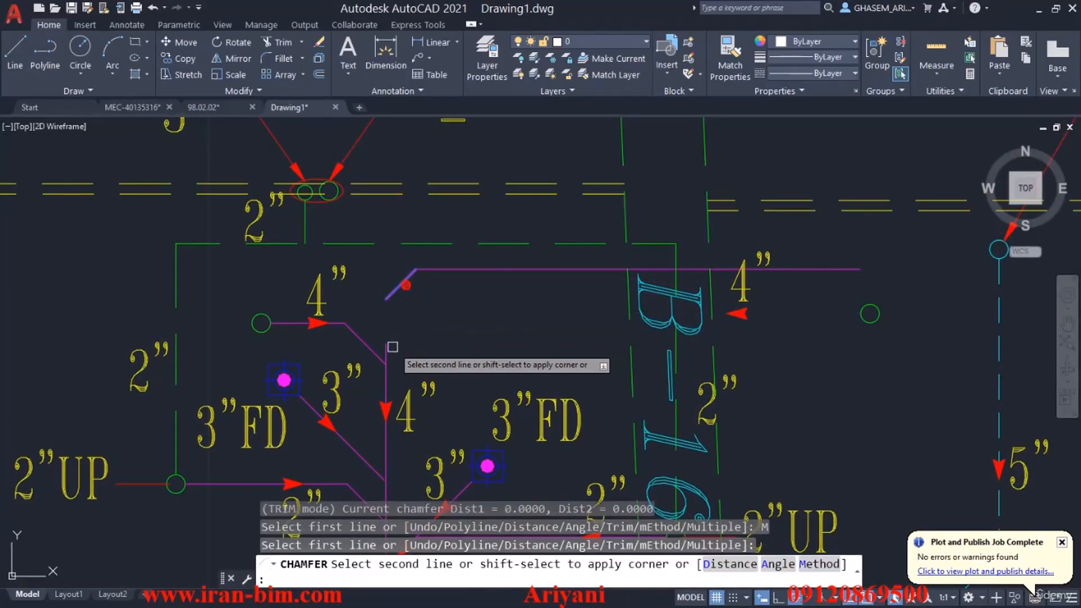
left_click(387, 345)
scroll(410, 345, "down", 4)
key("Return")
Step: Move the green end circle of the 4" pipe up to the raised pipe's level
scroll(579, 332, "up", 6)
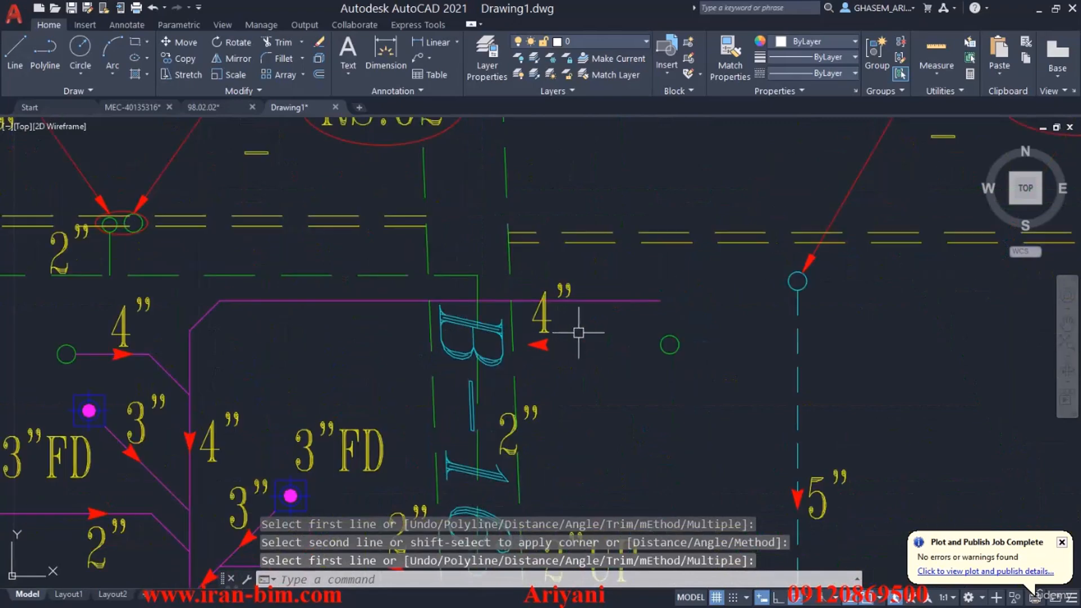
type("M")
key("Return")
left_click(666, 354)
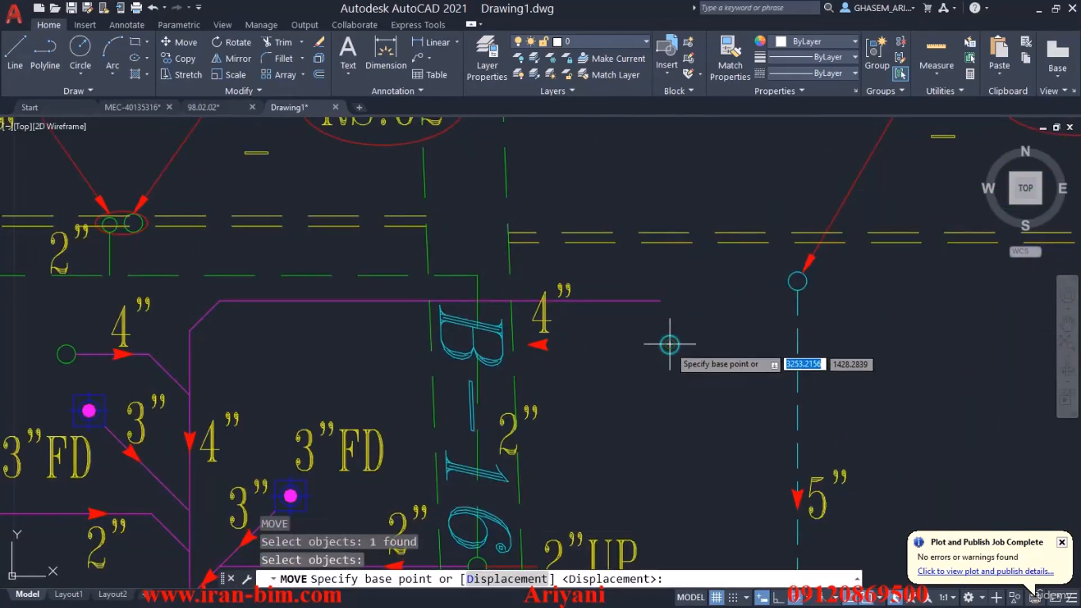
left_click(669, 344)
left_click(668, 294)
scroll(588, 358, "down", 6)
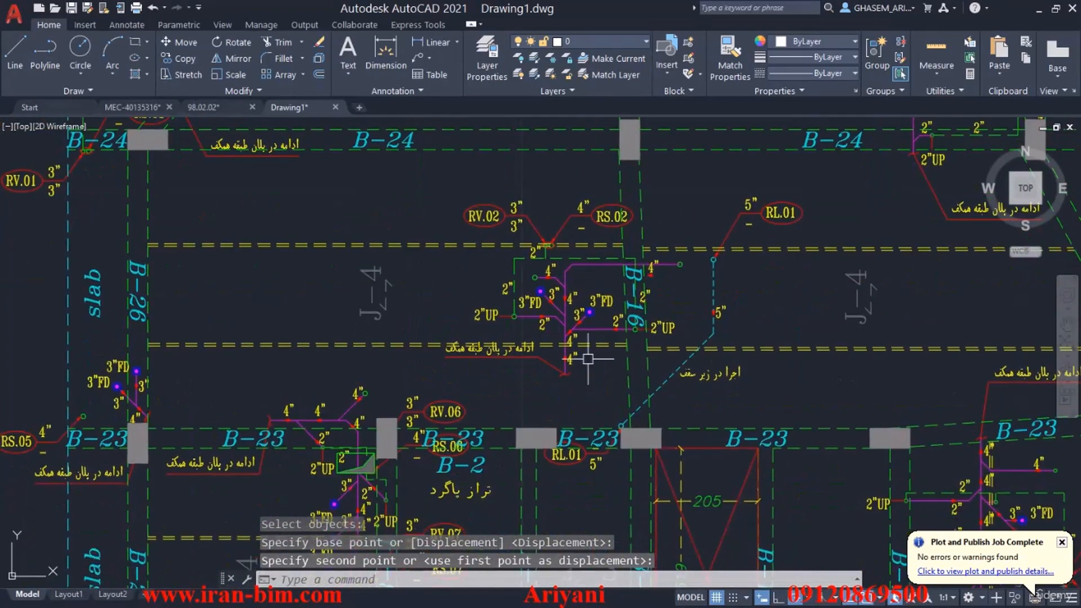
Step: Examine the drainage pipes and floor drains against the beams and columns across the plan
mouse_move(588, 358)
left_mouse_down()
mouse_move(538, 168)
mouse_move(581, 336)
mouse_move(506, 176)
left_mouse_up()
mouse_move(776, 288)
left_mouse_down()
mouse_move(723, 292)
mouse_move(740, 246)
left_mouse_up()
scroll(489, 368, "down", 5)
scroll(591, 327, "up", 5)
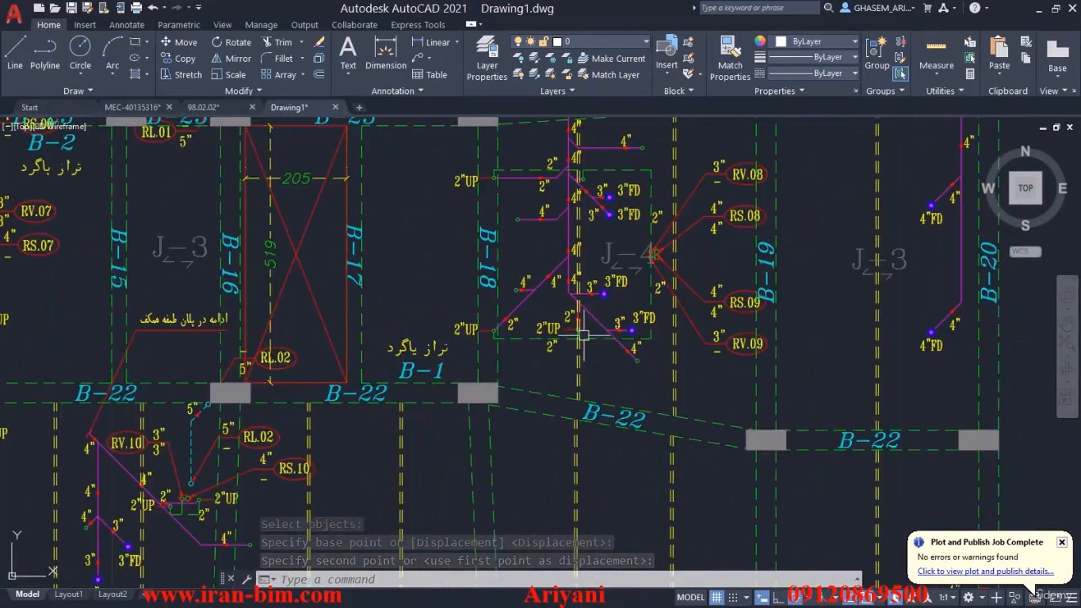
mouse_move(370, 335)
left_mouse_down()
mouse_move(442, 376)
mouse_move(432, 382)
mouse_move(652, 399)
left_mouse_up()
mouse_move(350, 352)
left_mouse_down()
mouse_move(424, 302)
mouse_move(534, 288)
mouse_move(528, 433)
mouse_move(564, 532)
left_mouse_up()
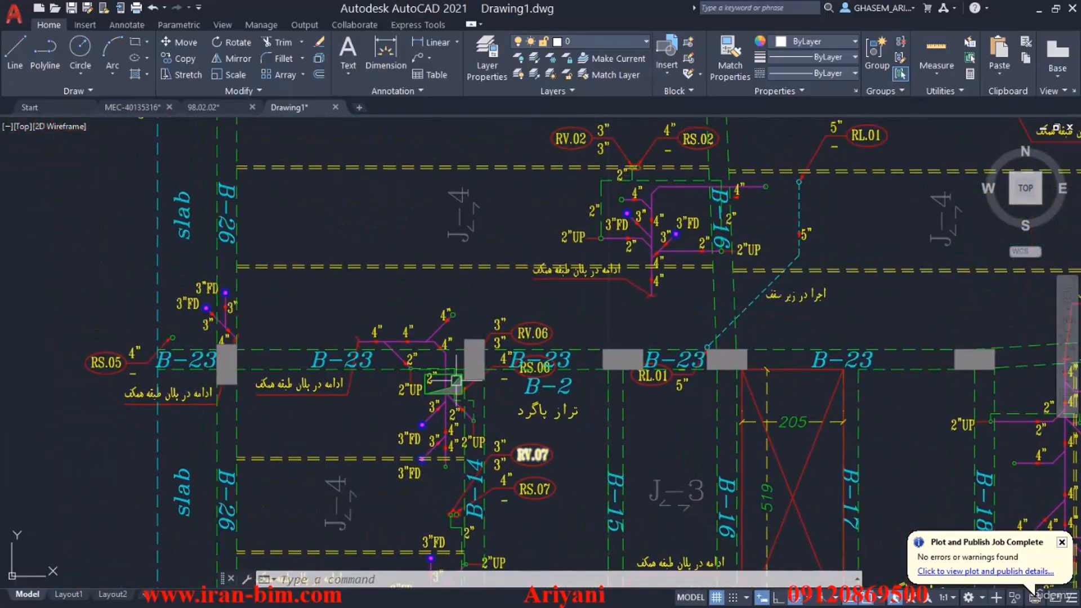
left_click_drag(368, 240, 465, 478)
left_click_drag(408, 278, 410, 359)
mouse_move(385, 292)
left_mouse_down()
mouse_move(341, 276)
mouse_move(253, 185)
left_mouse_up()
left_click_drag(540, 395, 410, 282)
left_click_drag(354, 391, 461, 210)
Step: Move the lower 3" FD floor drain symbol beside beam B-26 horizontally to the left
scroll(181, 206, "up", 6)
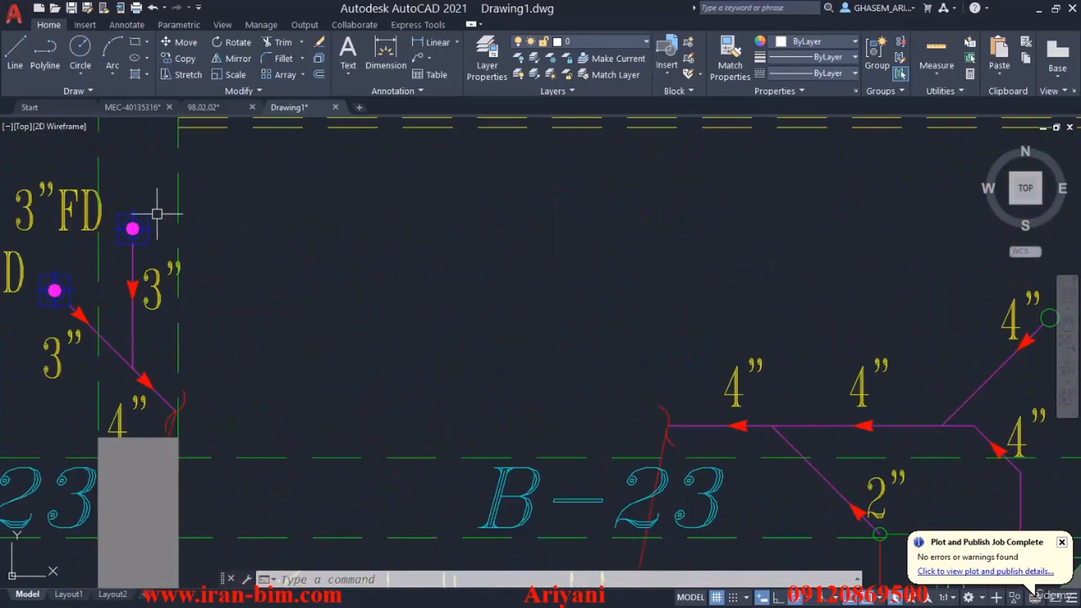
scroll(153, 217, "up", 2)
left_click_drag(122, 304, 389, 280)
scroll(390, 281, "down", 2)
mouse_move(400, 335)
left_mouse_down()
mouse_move(427, 273)
mouse_move(544, 409)
mouse_move(554, 367)
left_mouse_up()
scroll(545, 405, "down", 2)
scroll(540, 383, "up", 4)
type("m")
key("space")
left_click(493, 344)
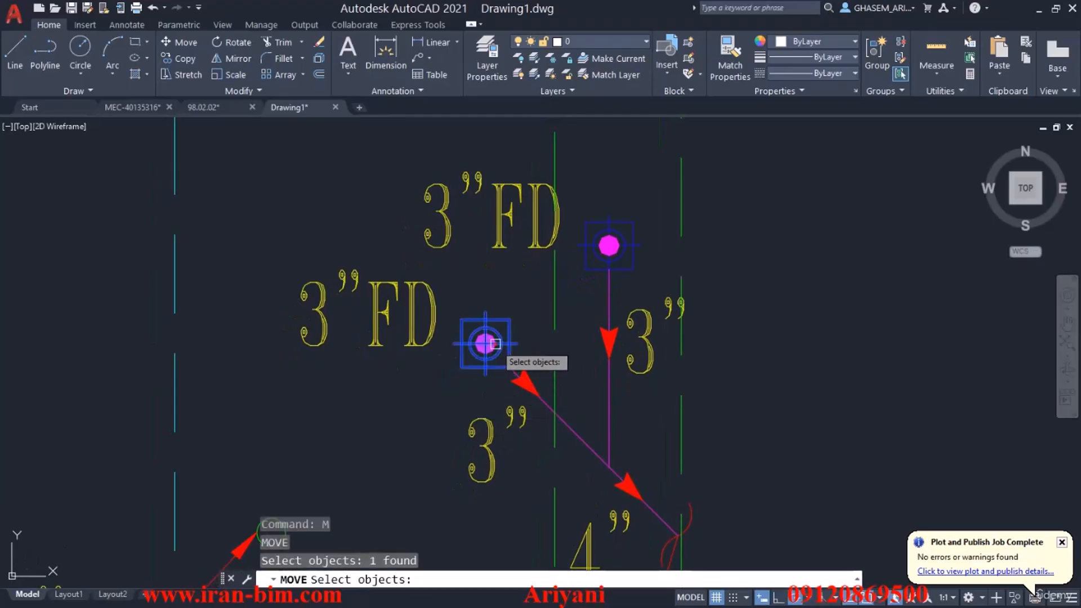
key("space")
left_click(809, 335)
left_click(728, 335)
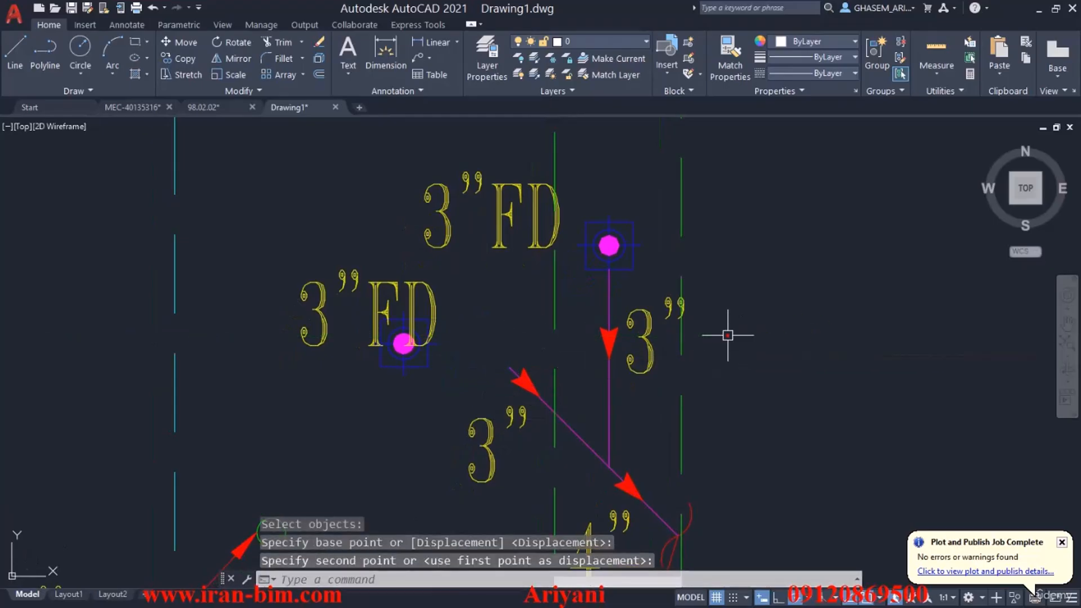
Step: Move the upper 3" FD floor drain symbol left, out of the beam B-26 strip
left_click(633, 259)
type("m")
key("space")
left_click(815, 273)
left_click(729, 276)
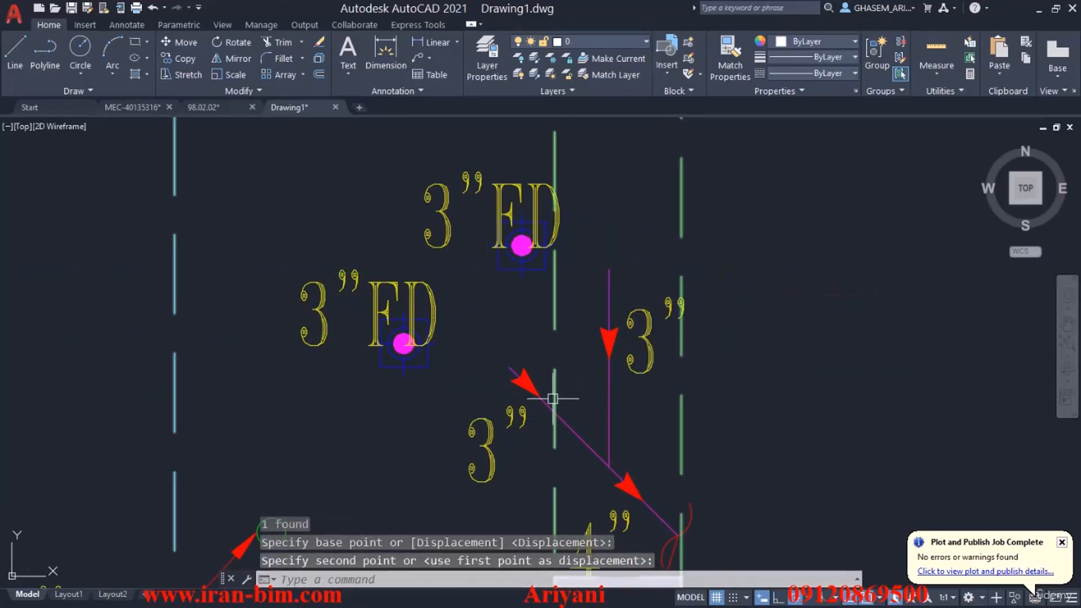
Step: Stretch the upper end of the diagonal 3" pipe to the lower floor drain's centre
left_click(520, 375)
left_click(510, 367)
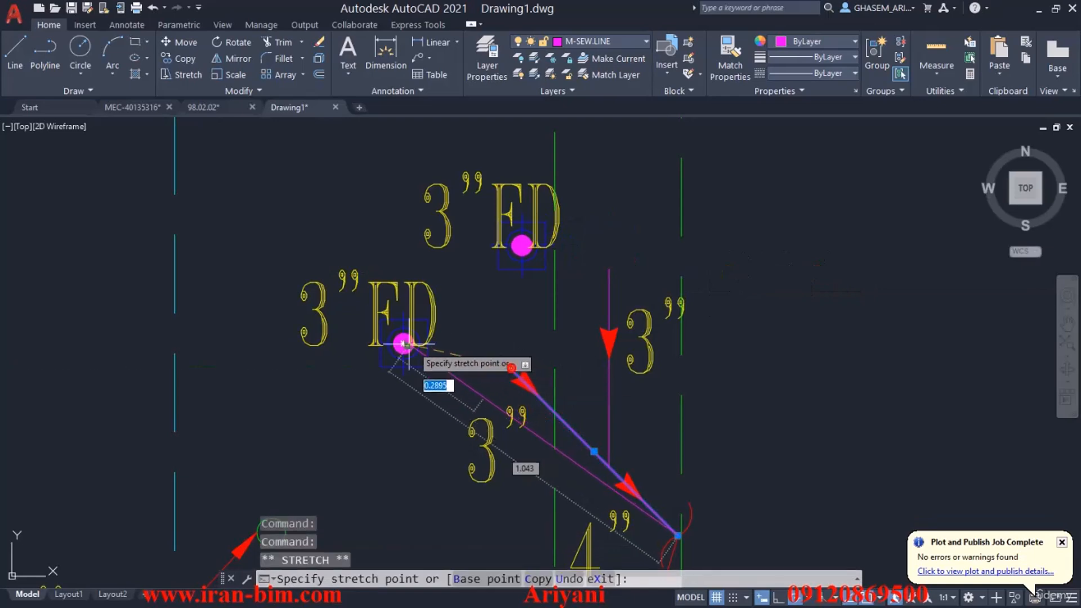
left_click(403, 344)
Step: Shift the vertical 3" pipe left beneath the upper floor drain and stretch its upper end to the drain's centre
left_click(608, 293)
left_click(609, 270)
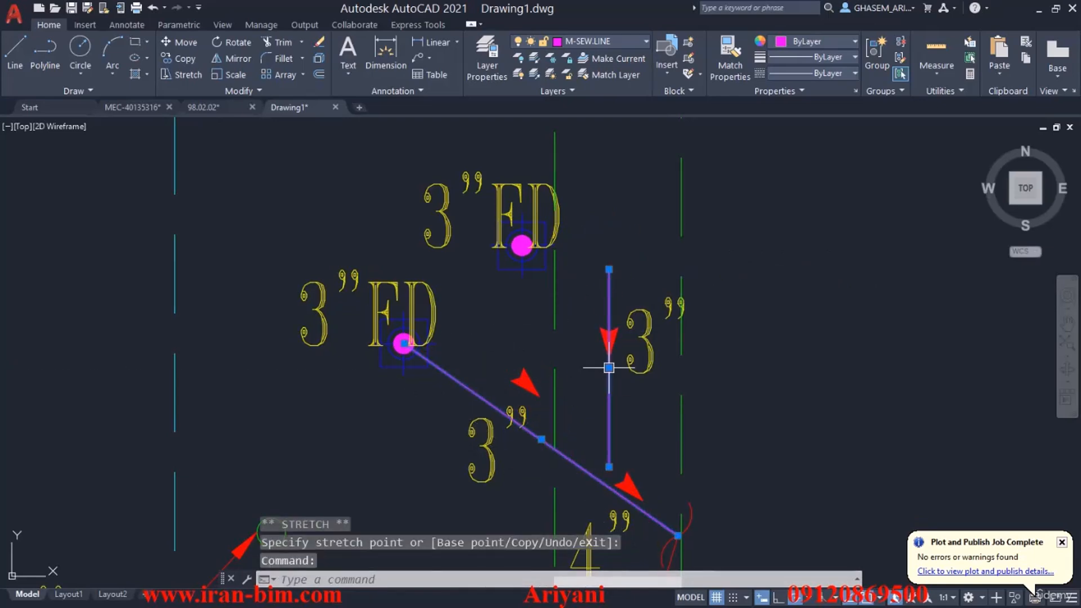
left_click(609, 368)
left_click(526, 347)
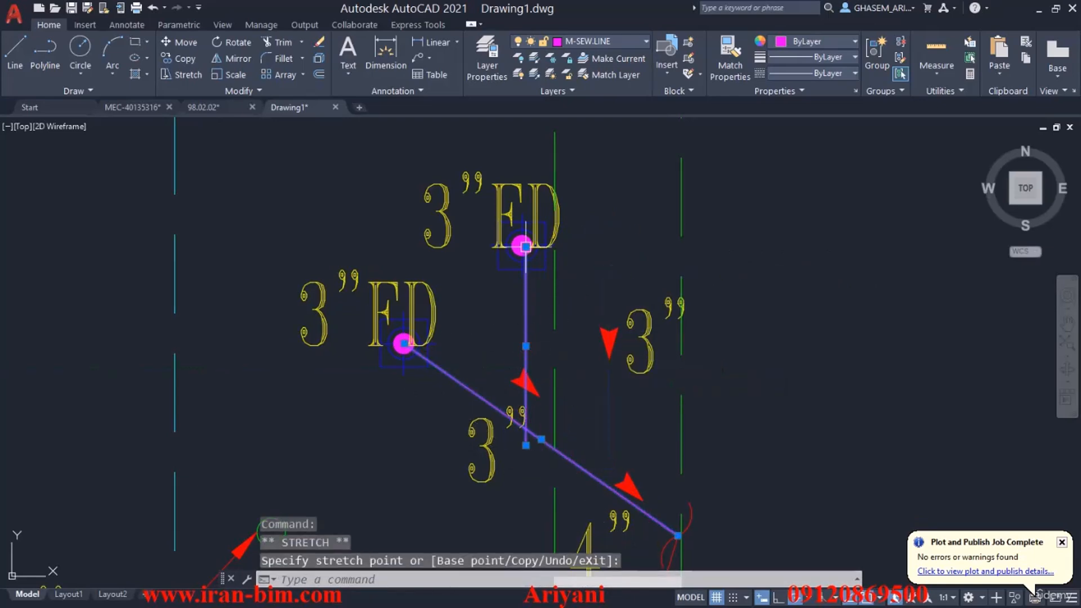
scroll(527, 249, "up", 3)
left_click(521, 241)
left_click(511, 236)
Step: Stretch the lower end of the vertical 3" pipe straight down past the diagonal pipe
left_click_drag(572, 496, 593, 340)
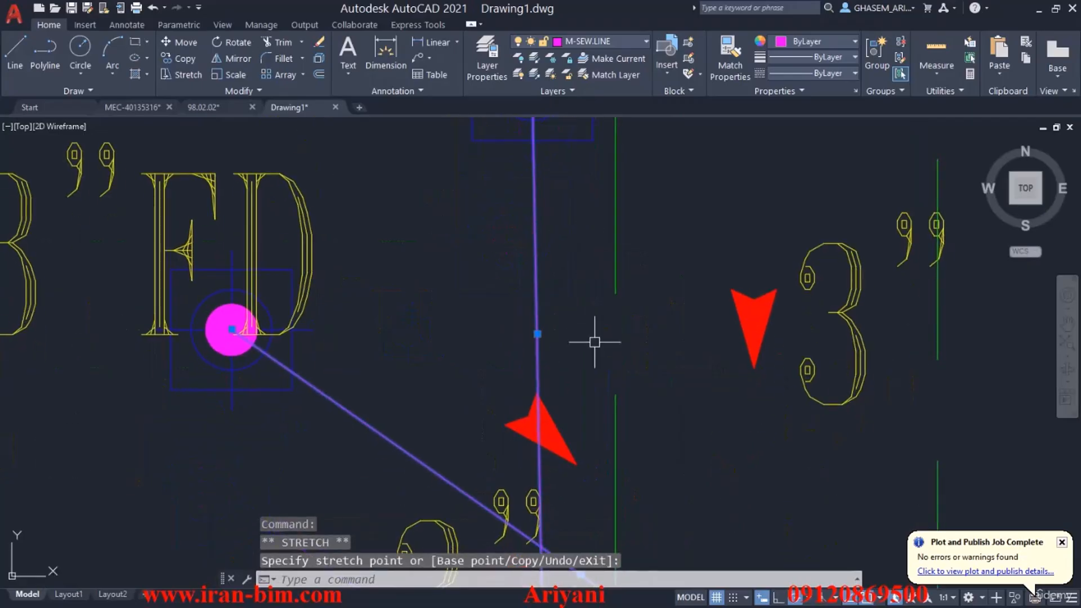
scroll(588, 405, "down", 4)
left_click_drag(586, 406, 586, 380)
scroll(562, 438, "up", 4)
left_click(576, 429)
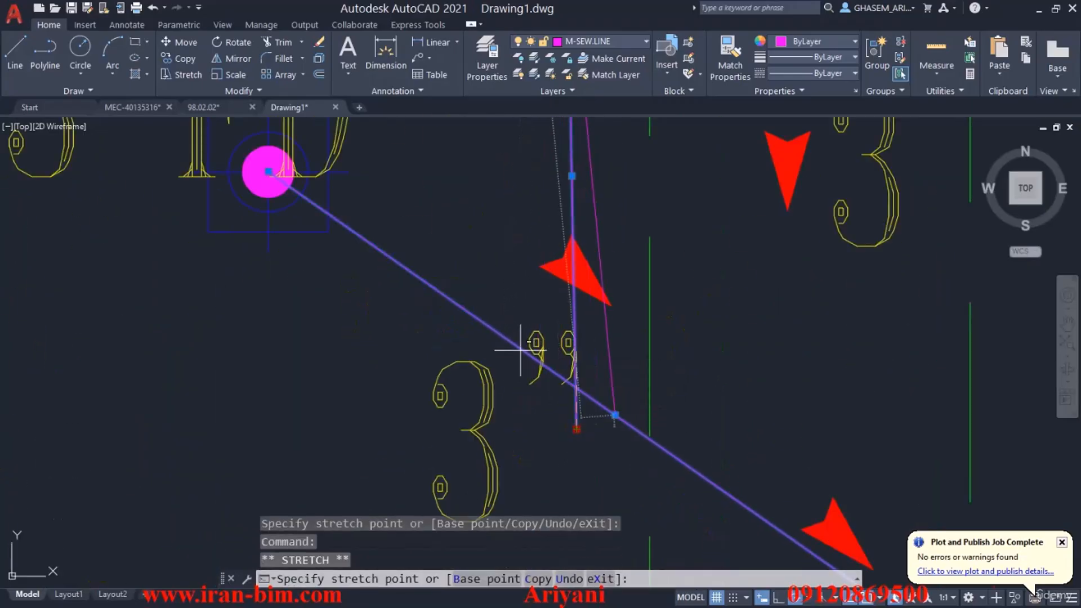
key("F8")
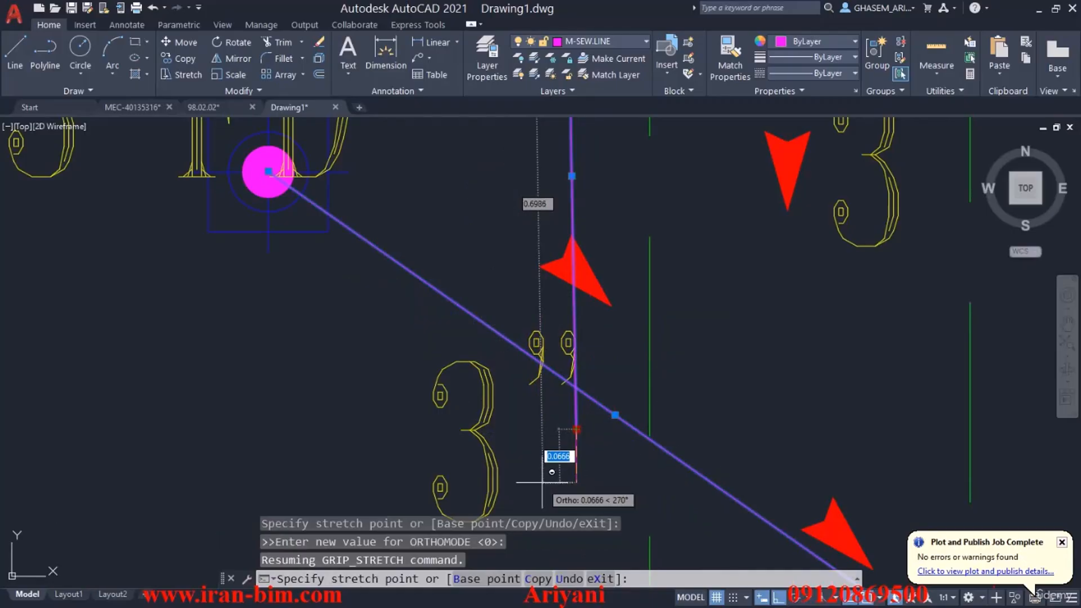
scroll(549, 467, "down", 4)
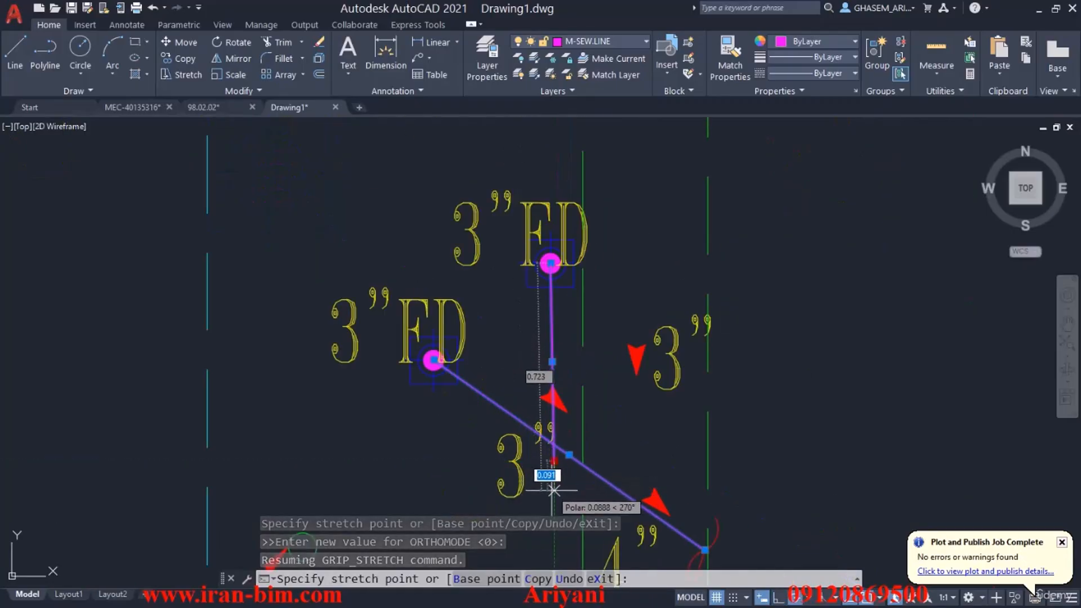
left_click(555, 509)
scroll(597, 529, "up", 4)
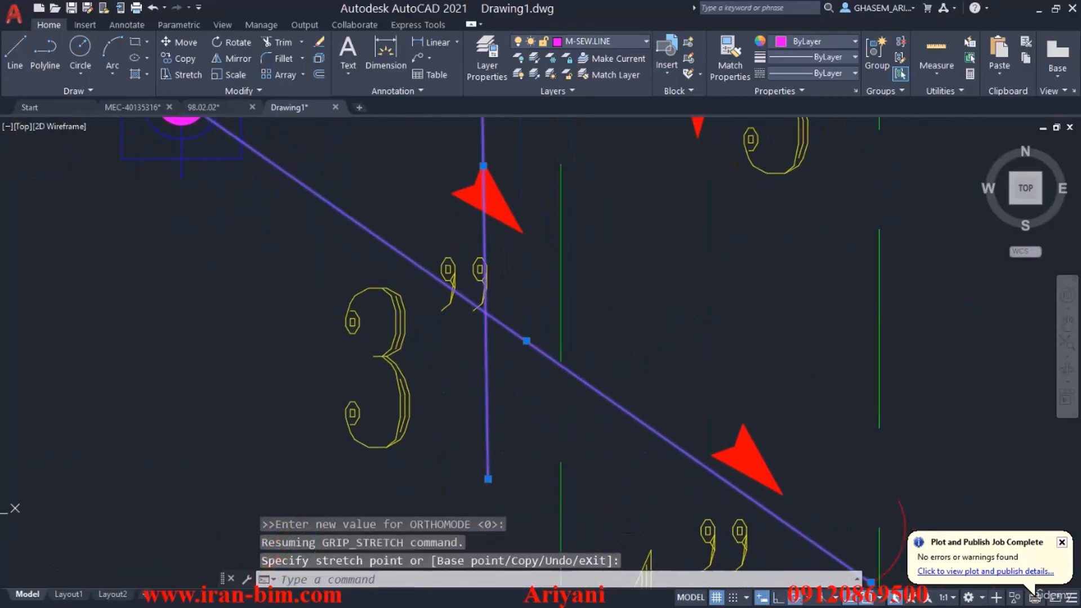
Step: Trim the part of the vertical 3" pipe that extends below the diagonal pipe
scroll(531, 429, "down", 3)
key("Escape")
type("tr")
key("Return")
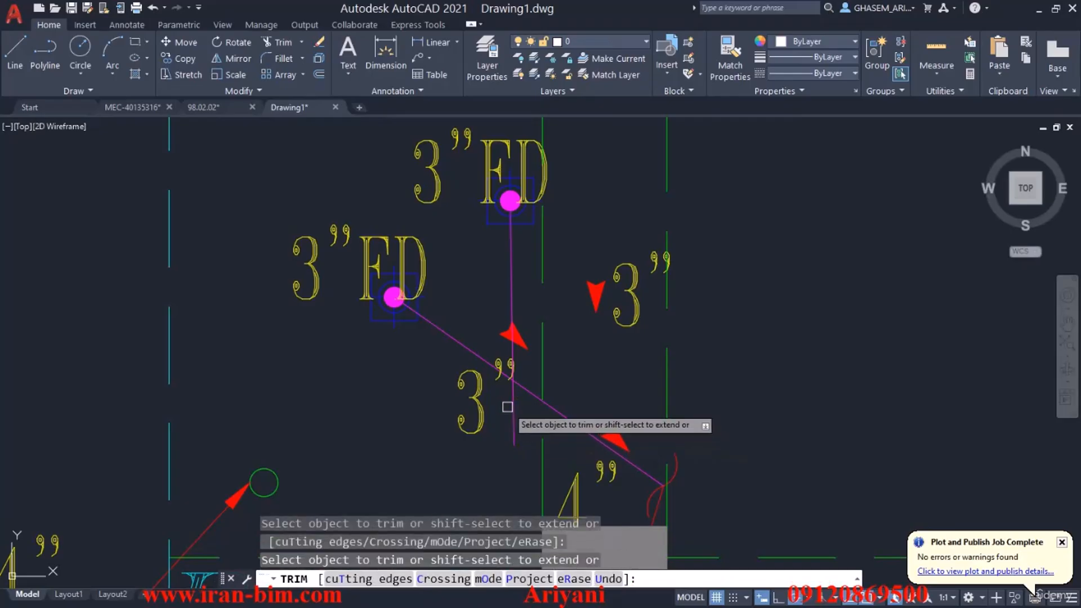
left_click_drag(507, 406, 521, 415)
key("Return")
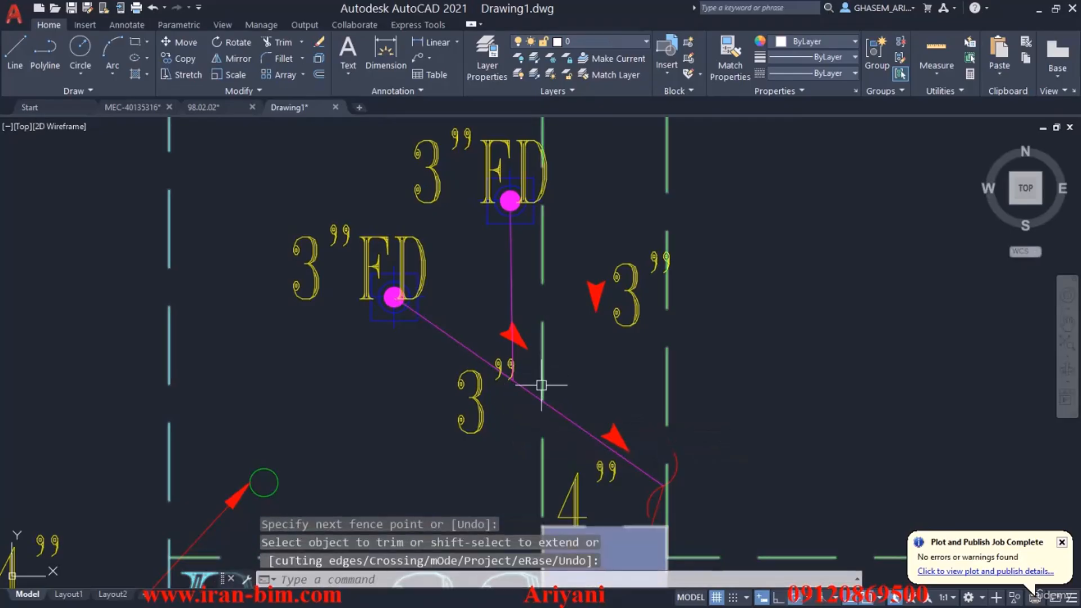
Step: Move the two slanted red flow arrows together so the lower arrow's tip sits on the diagonal pipe
type("m")
key("Return")
left_click(613, 433)
key("Return")
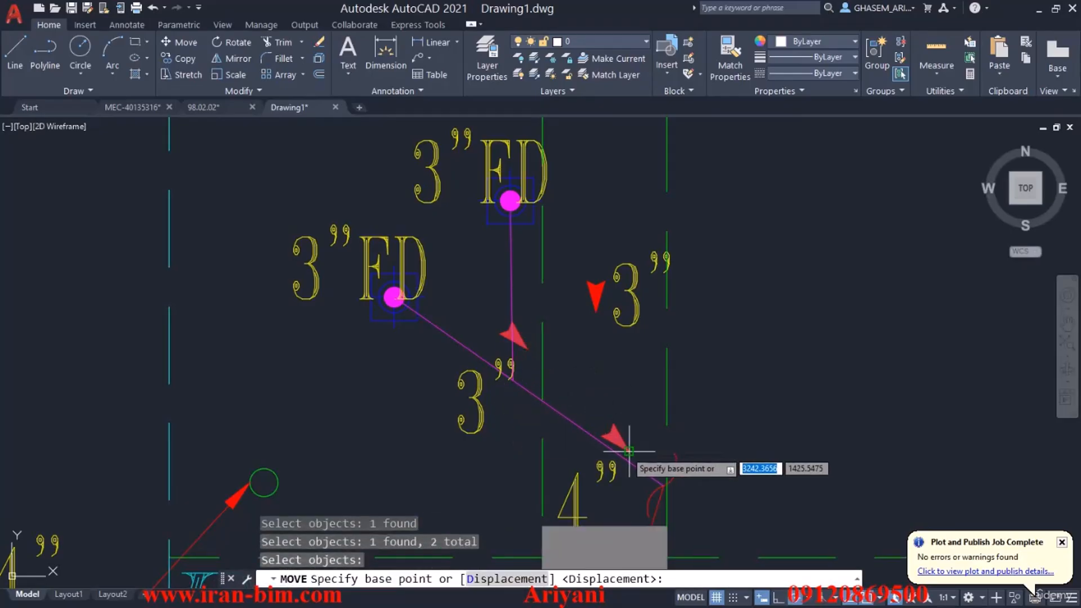
left_click(618, 442)
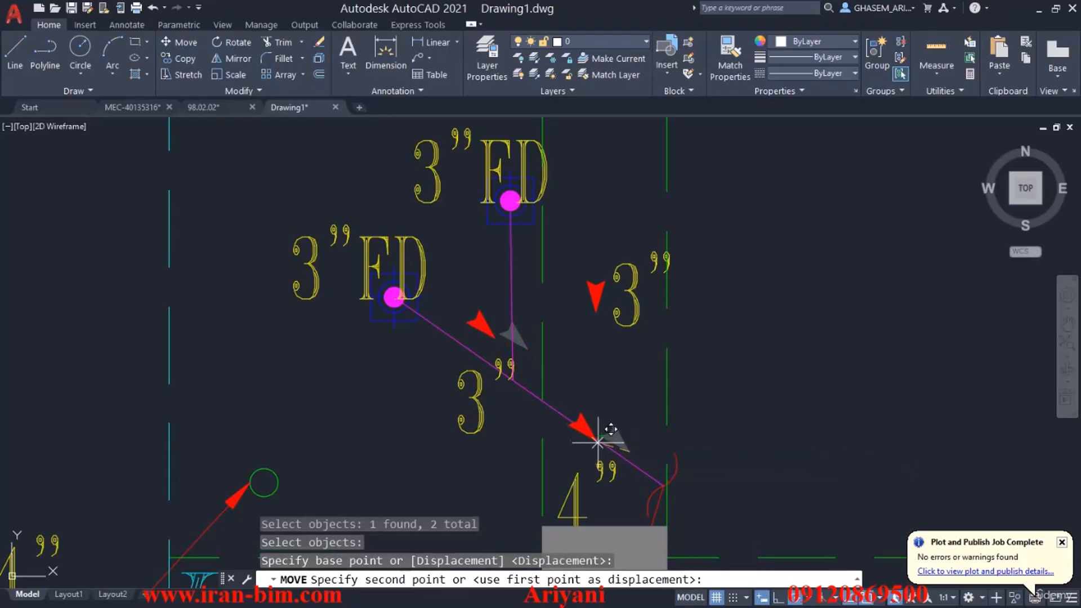
scroll(595, 438, "up", 4)
left_click(654, 482)
scroll(596, 430, "down", 3)
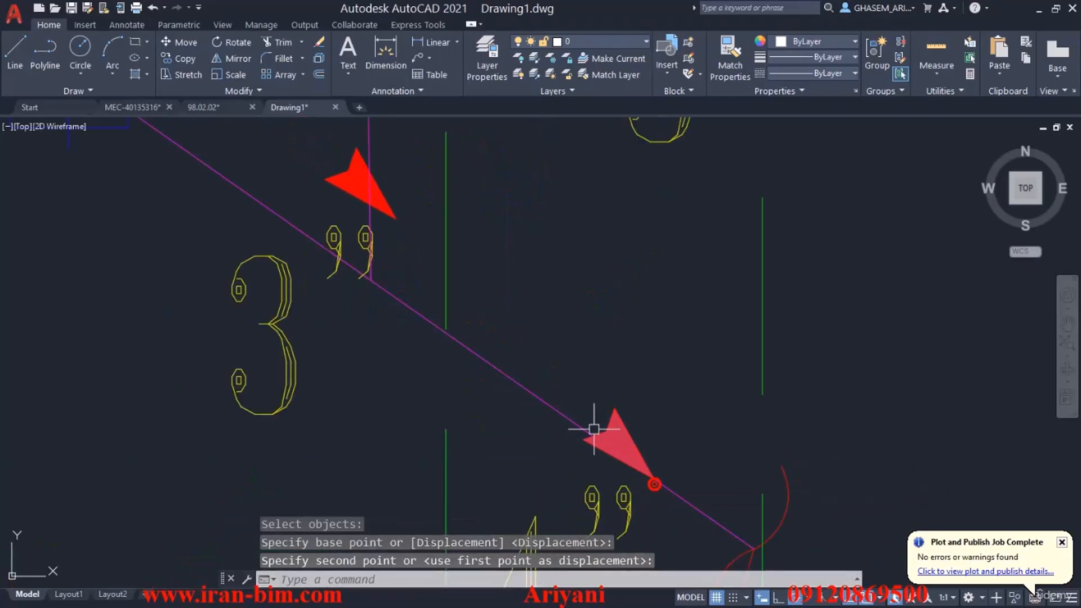
Step: Rotate the two slanted flow arrows about the lower arrow's tip, using the Reference option to align them with the diagonal pipe
key("Return")
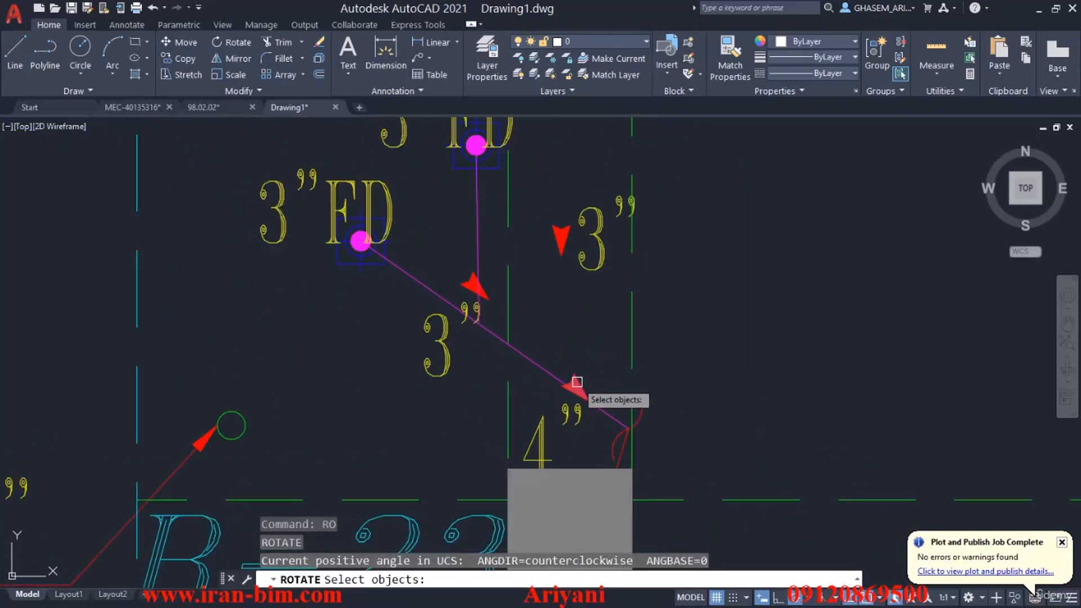
left_click(575, 383)
left_click(482, 293)
key("Return")
scroll(586, 409, "up", 2)
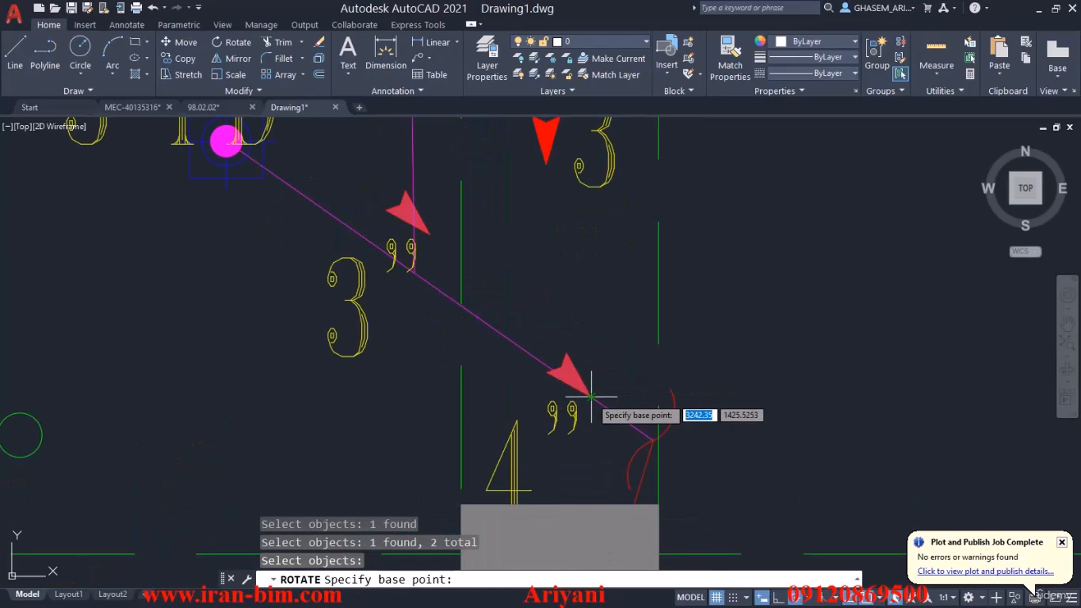
left_click(591, 396)
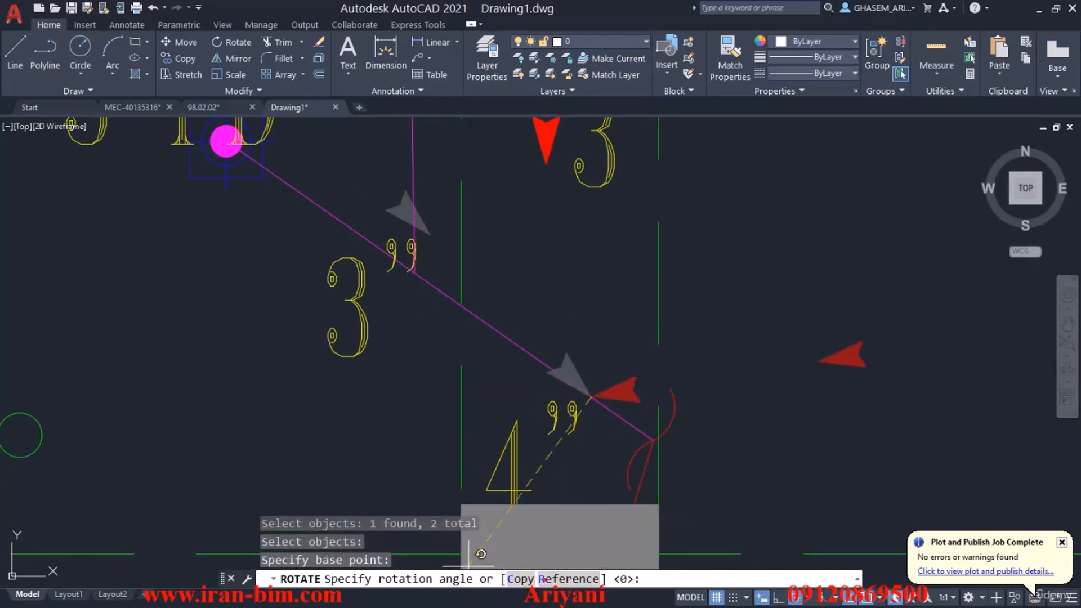
type("R")
key("Return")
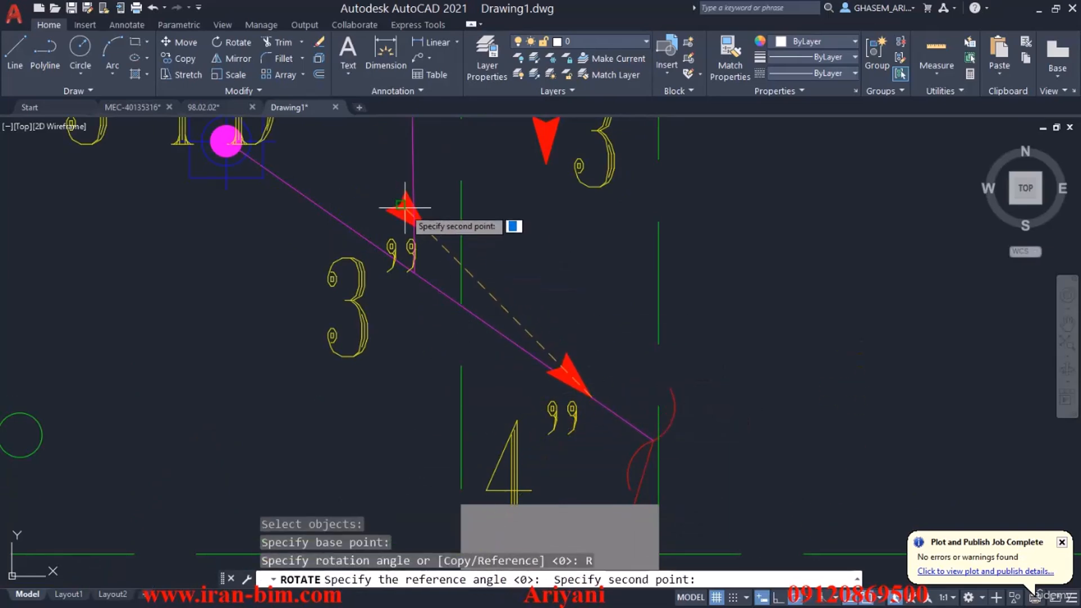
left_click(404, 207)
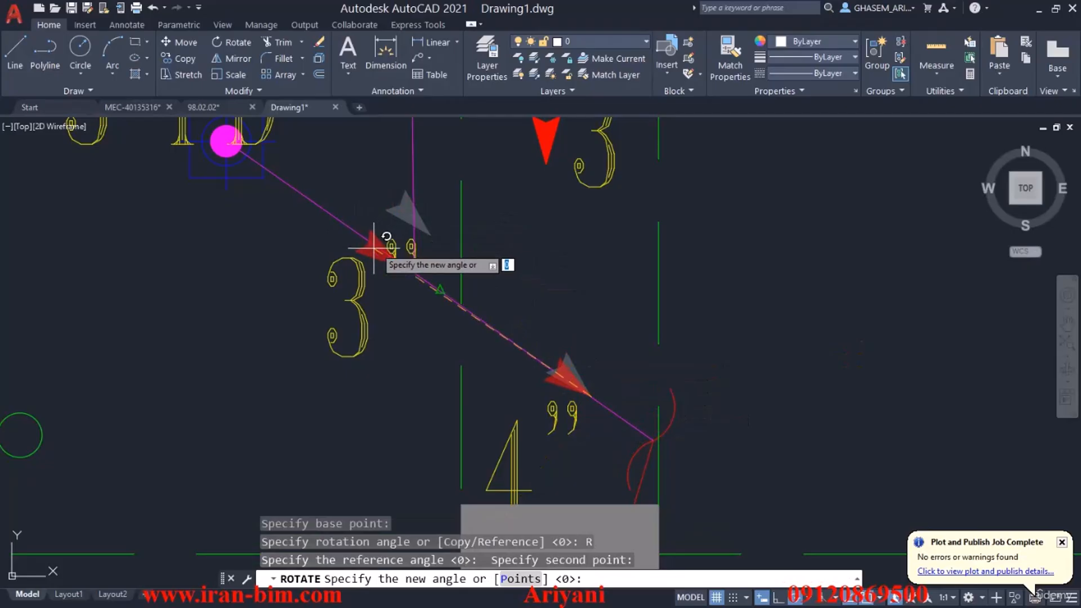
left_click(440, 291)
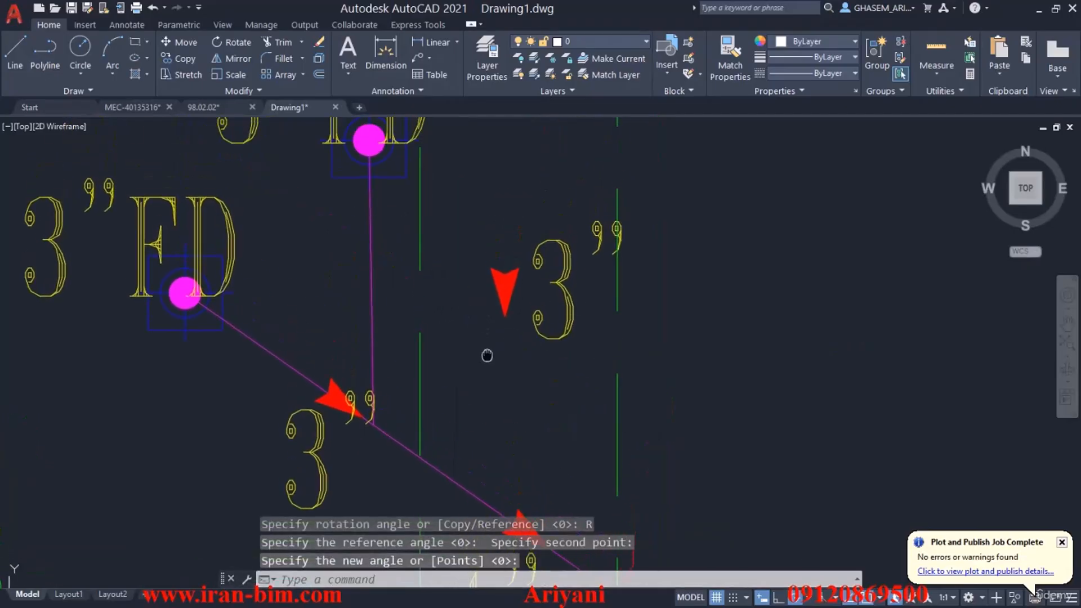
Step: Move the vertical red flow arrow from its tip onto the relocated vertical 3" pipe
type("M")
key("Return")
left_click(509, 300)
key("Return")
left_click(508, 318)
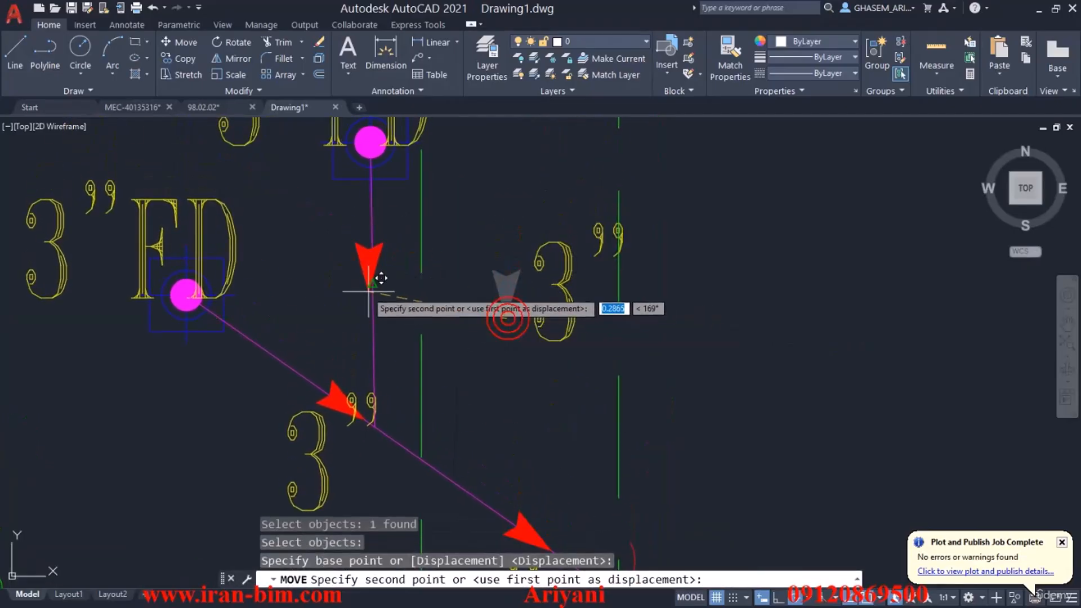